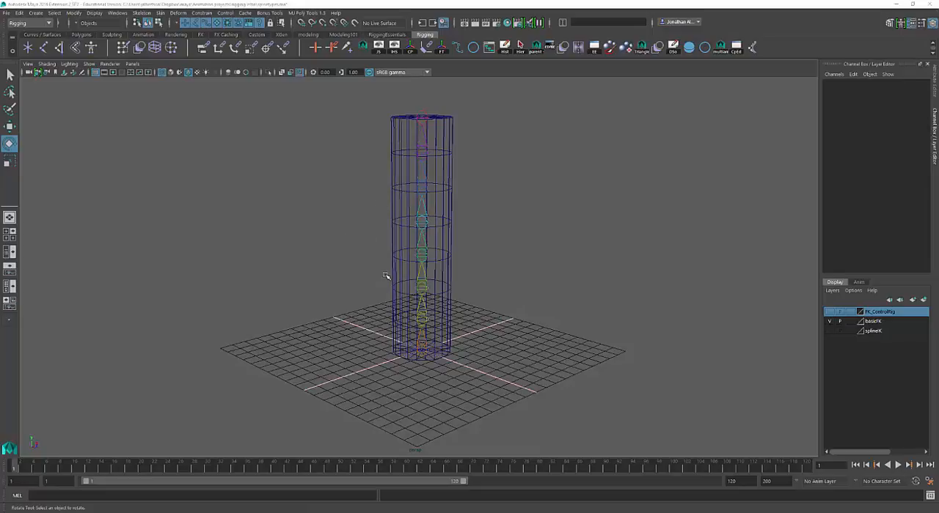
Test-rotate the root joint_00 by about -12 degrees around Y and undo the rotation
right_click_drag(387, 275, 462, 269, "alt")
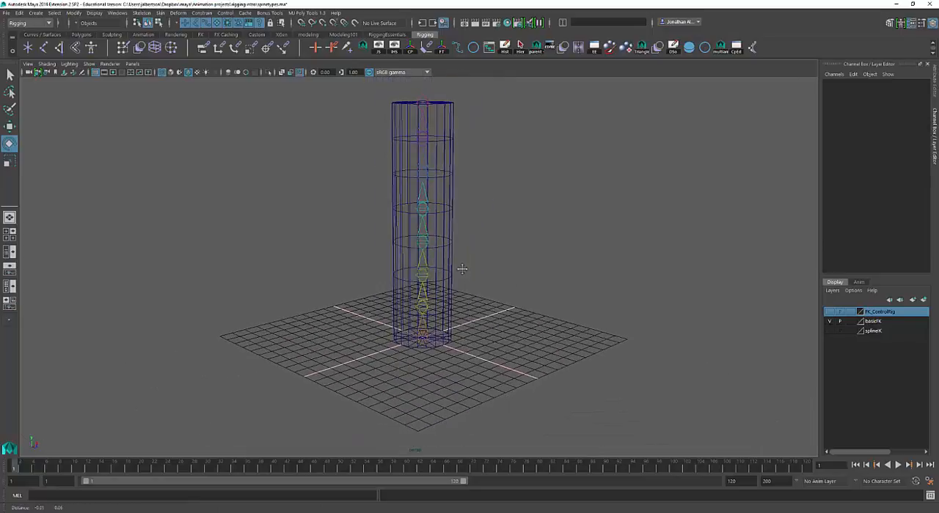
left_click(423, 341)
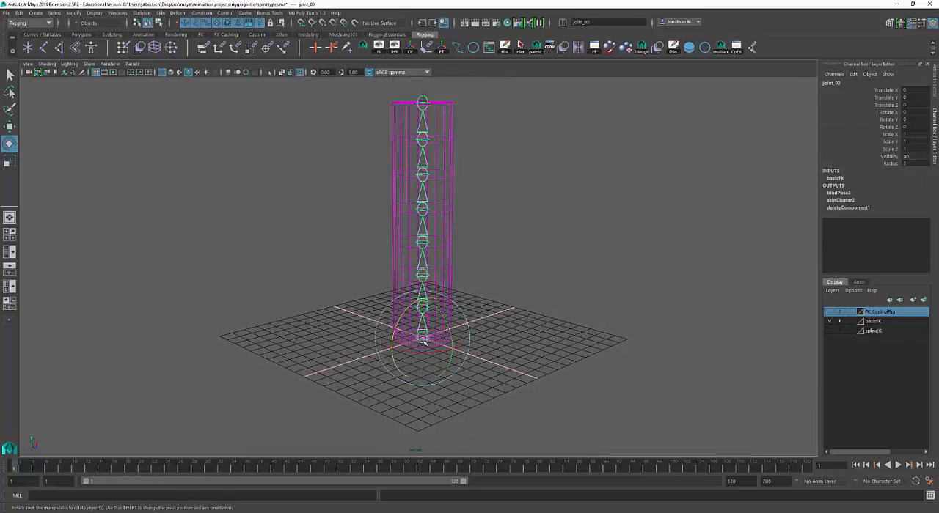
mouse_move(442, 311)
left_mouse_down()
mouse_move(458, 325)
mouse_move(448, 315)
left_mouse_up()
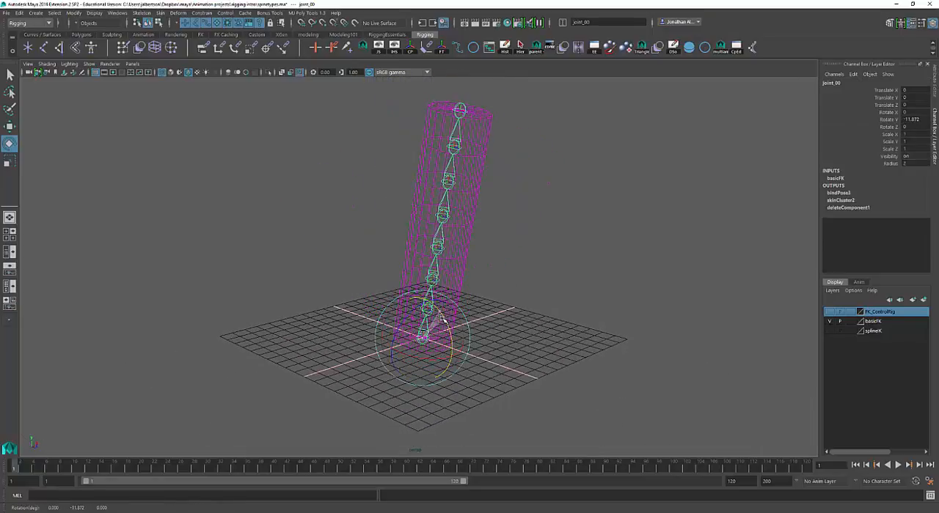
key("ctrl+z")
mouse_move(499, 296)
right_mouse_down("alt")
mouse_move(528, 314)
mouse_move(491, 311)
right_mouse_up("alt")
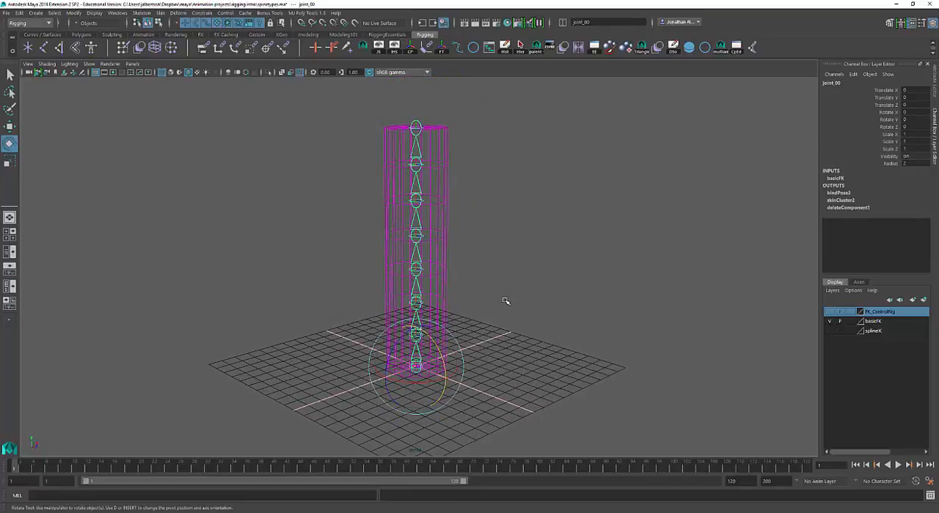
Test-rotate joint_03 in the lower middle of the chain by about -39 degrees around Y and undo the rotations
left_click_drag(515, 292, 464, 258, "alt")
left_click(522, 268)
mouse_move(491, 248)
left_mouse_down()
mouse_move(442, 249)
mouse_move(503, 251)
left_mouse_up()
middle_click_drag(500, 254, 494, 292, "alt")
key("ctrl+z")
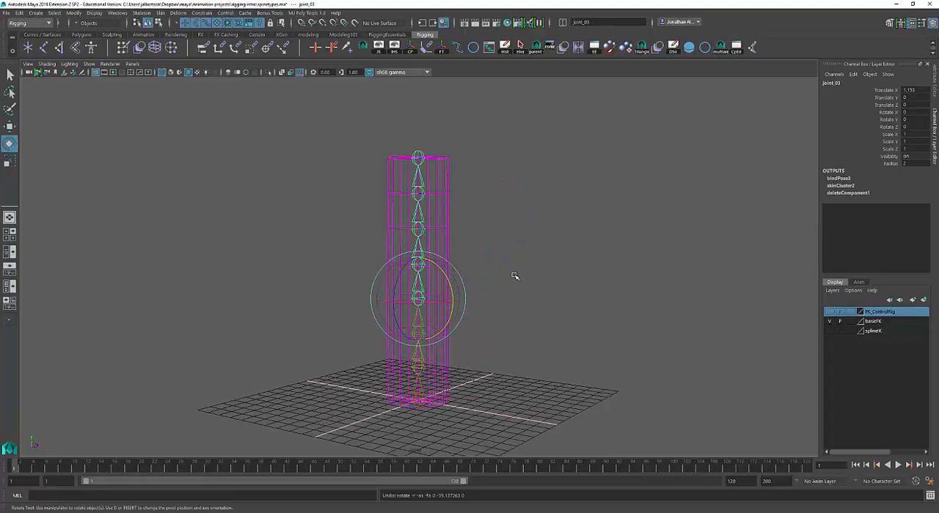
key("ctrl+y")
left_click_drag(516, 266, 501, 277)
left_click_drag(502, 311, 532, 325, "alt")
key("ctrl+z")
key("ctrl+z")
key("ctrl+z")
Select the whole joint hierarchy from joint_00, test-rotate it, then undo the rotation and clear the selection
key("q")
left_click(447, 387)
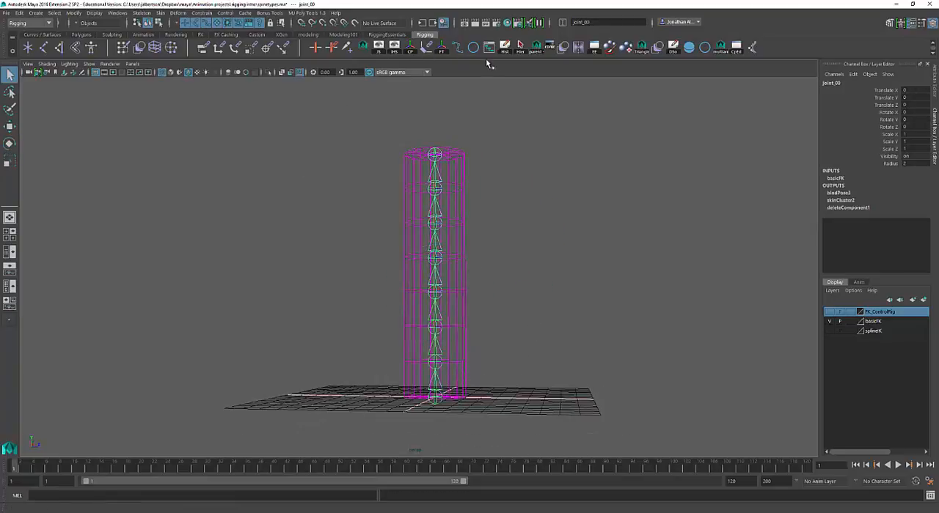
left_click(519, 48)
left_click_drag(517, 121, 494, 213, "alt")
key("e")
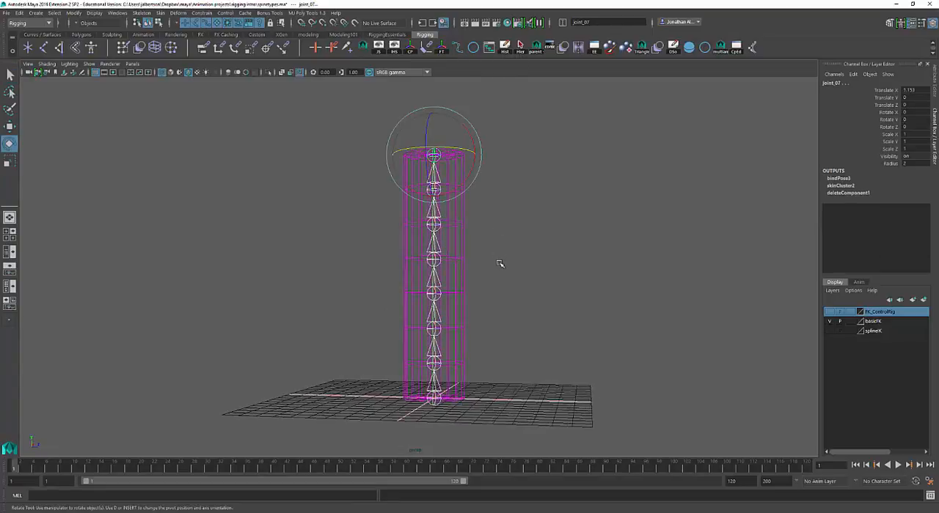
left_click_drag(499, 264, 507, 233, "alt")
left_click_drag(469, 143, 475, 180)
key("ctrl+z")
left_click_drag(523, 249, 517, 247, "alt")
key("ctrl+z")
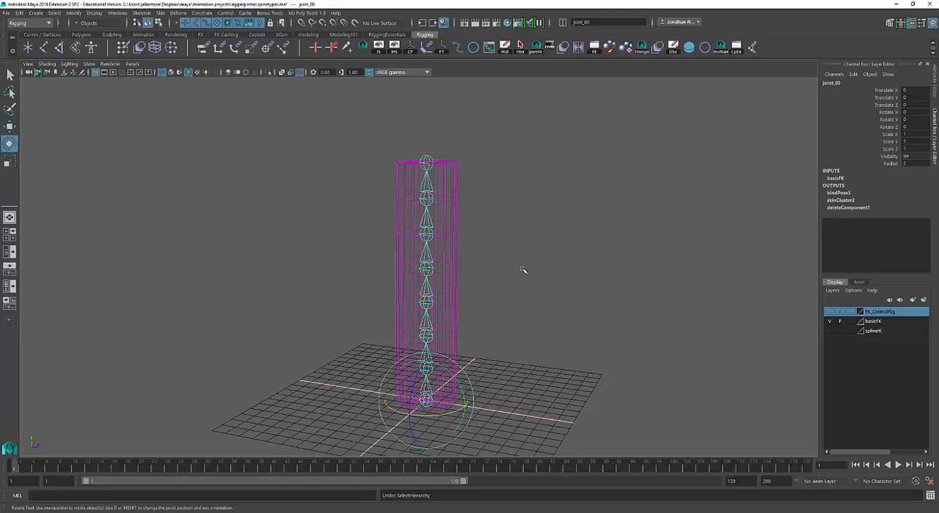
left_click(550, 331)
key("q")
middle_click_drag(550, 339, 542, 325, "alt")
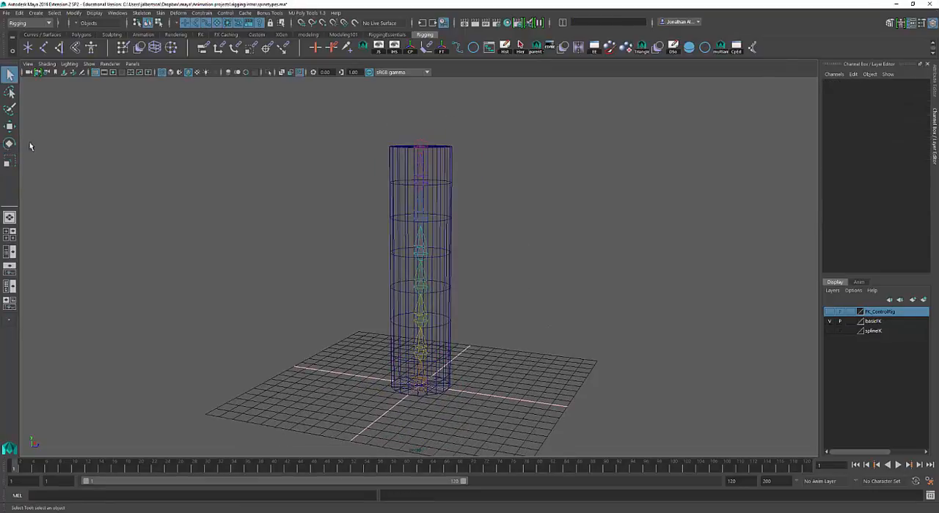
Show the Outliner beside the perspective view, expand FK_joint_01, and expand the complete joint_00 hierarchy
left_click(10, 252)
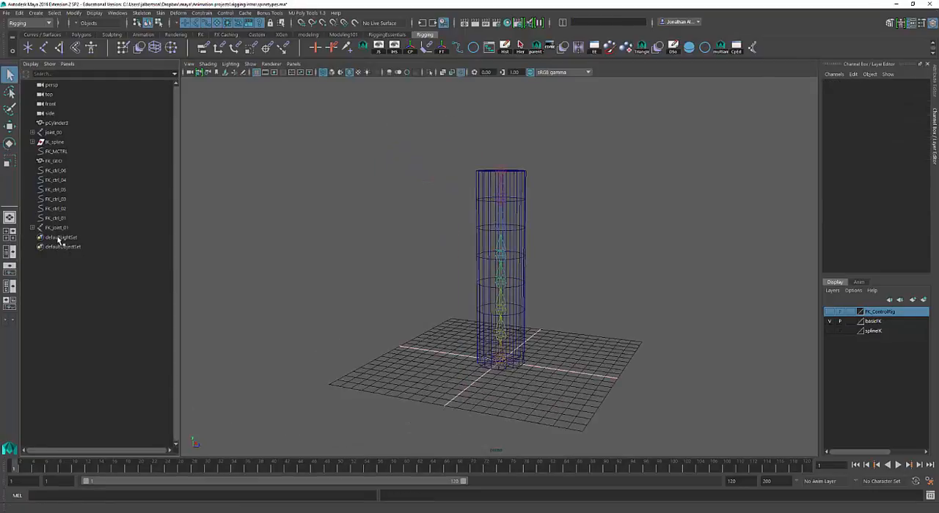
left_click(33, 228)
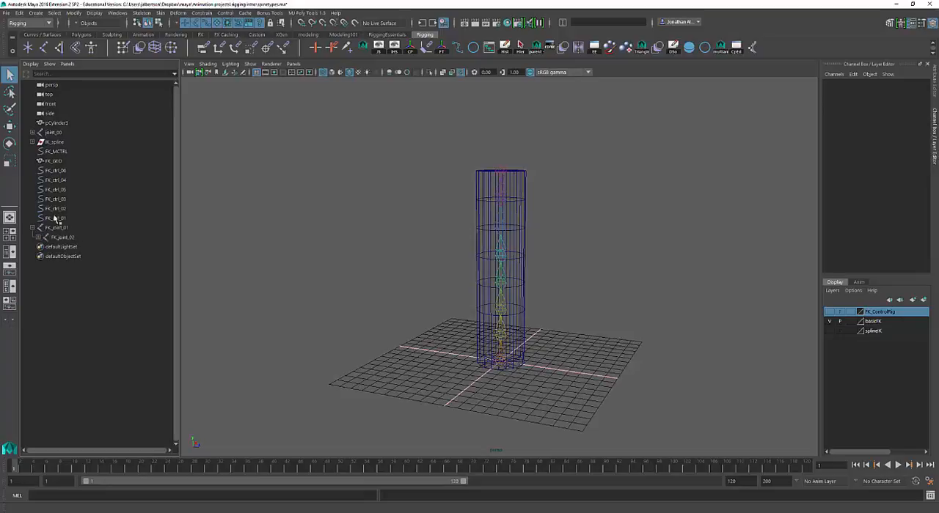
left_click(50, 133)
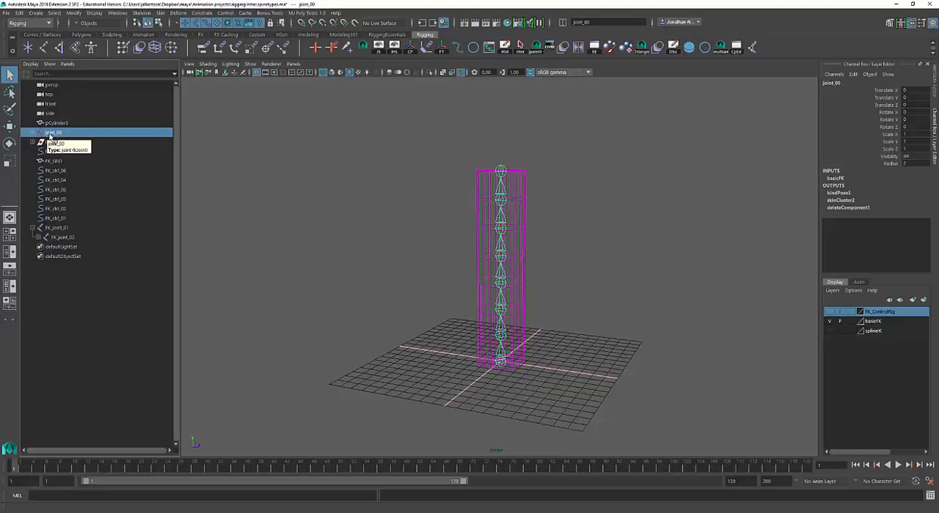
left_click(31, 133, "shift")
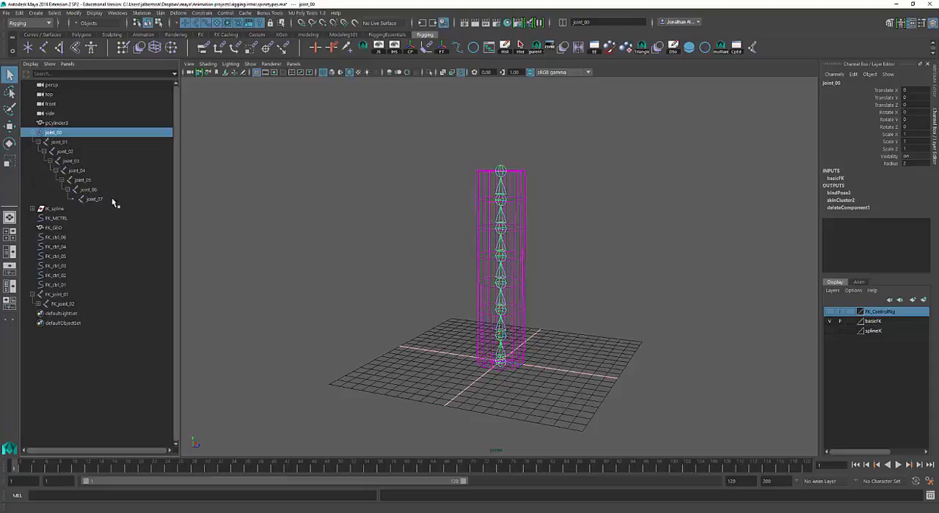
Select joint_00 through joint_06 together, leaving the end joint joint_07 out
left_click(62, 142, "shift")
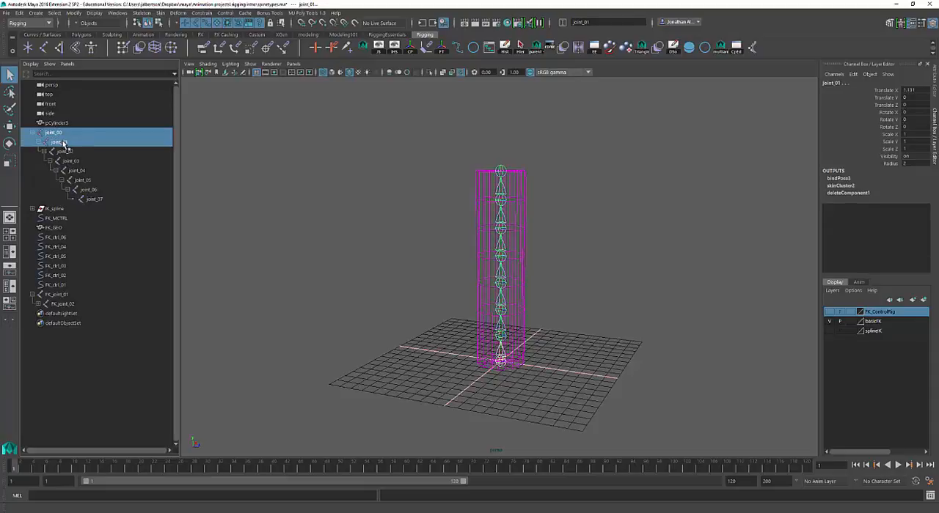
left_click(94, 199, "shift")
left_click(53, 132)
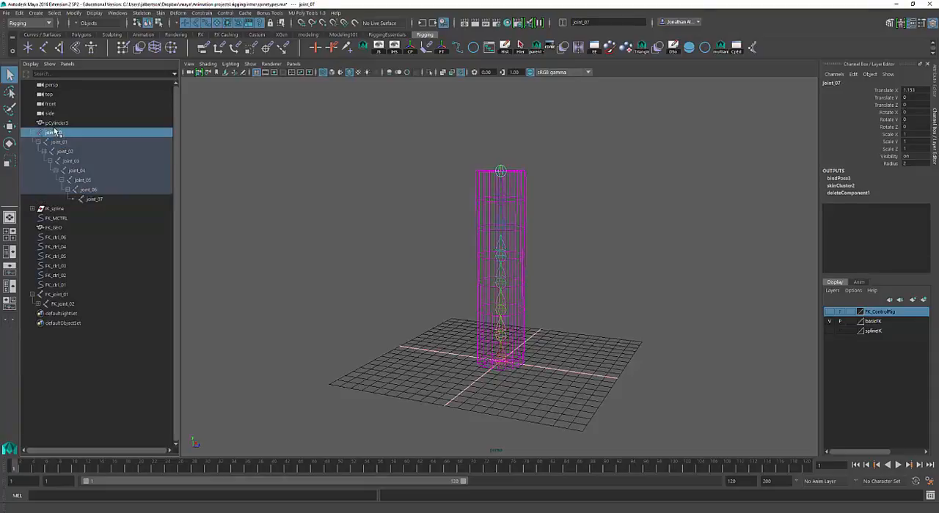
left_click(60, 142, "shift")
left_click(68, 152, "shift")
left_click(75, 160, "shift")
left_click(78, 170, "shift")
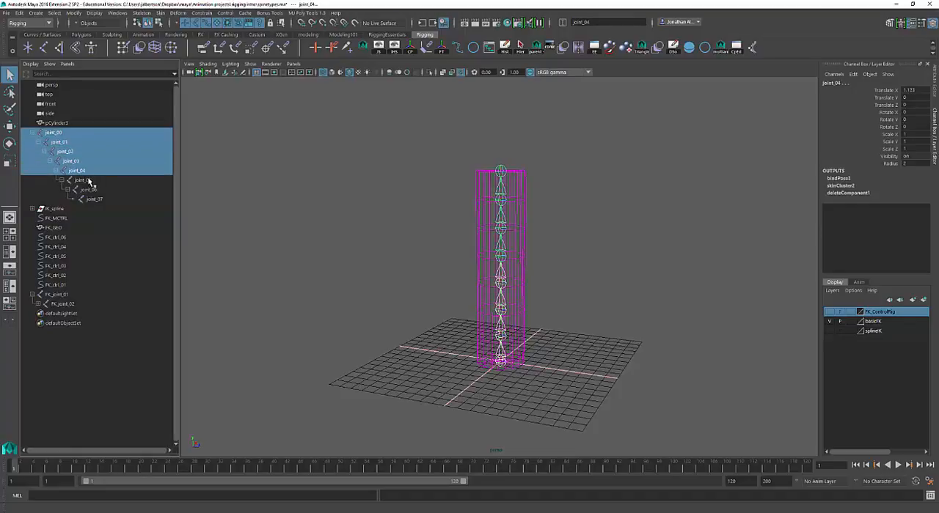
left_click(85, 179, "shift")
left_click(92, 189, "shift")
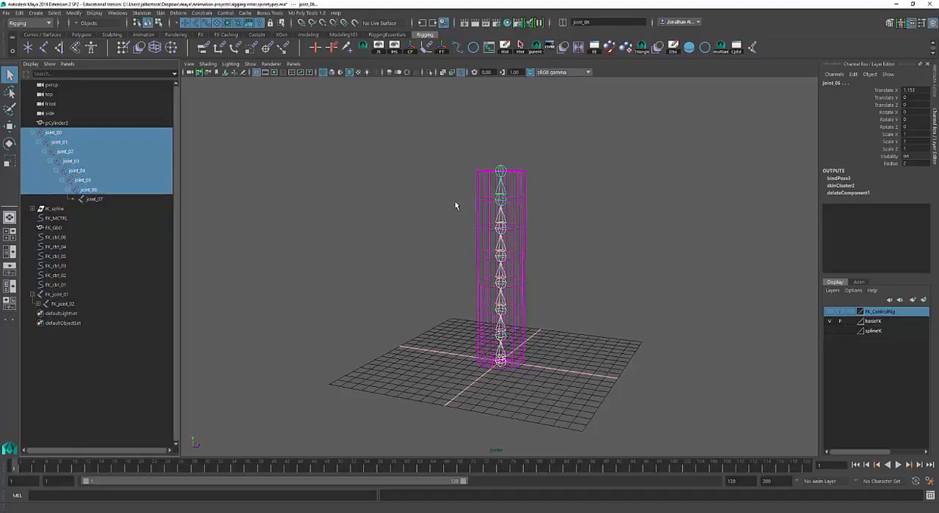
Bend the cylinder by rotating the selected joints about -23 degrees around Y, inspect the curve, and undo
key("e")
left_click_drag(541, 208, 612, 259)
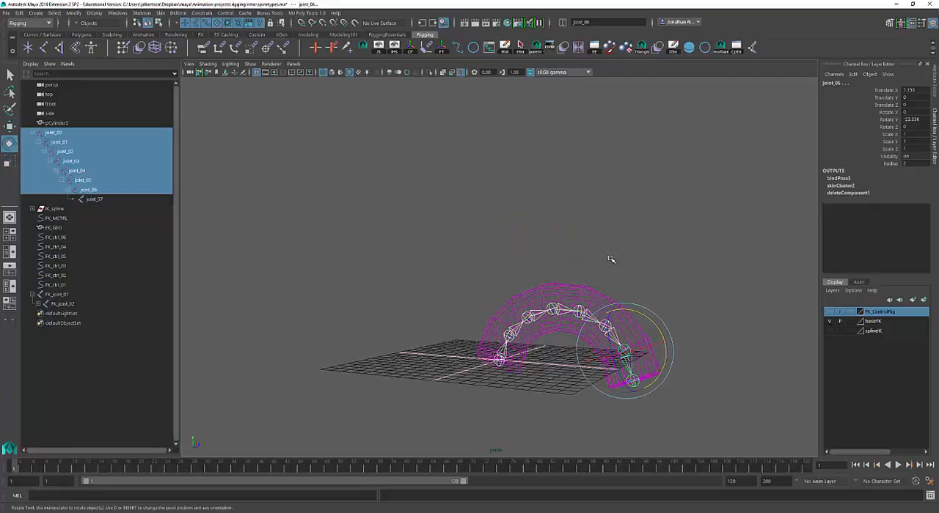
middle_click_drag(611, 260, 518, 176, "alt")
left_click_drag(517, 176, 514, 195, "alt")
right_click_drag(514, 195, 600, 207, "alt")
left_click_drag(600, 206, 643, 183, "alt")
key("ctrl+z")
Curl the selected joints the opposite way by about 30 degrees around Y, inspect the bend, and undo
right_click_drag(643, 183, 438, 153, "alt")
middle_click_drag(468, 163, 470, 184, "alt")
left_click_drag(469, 166, 469, 179, "alt")
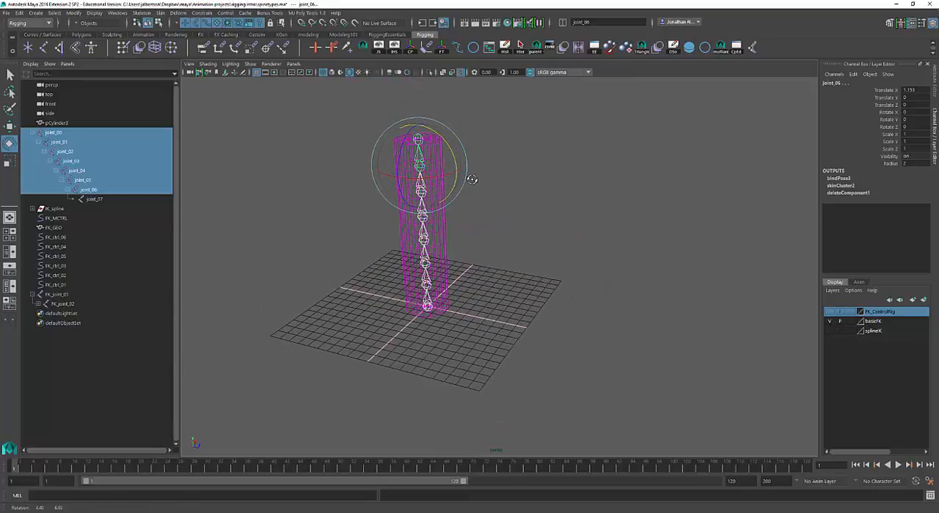
left_click_drag(445, 139, 405, 155)
right_click_drag(433, 170, 484, 184, "alt")
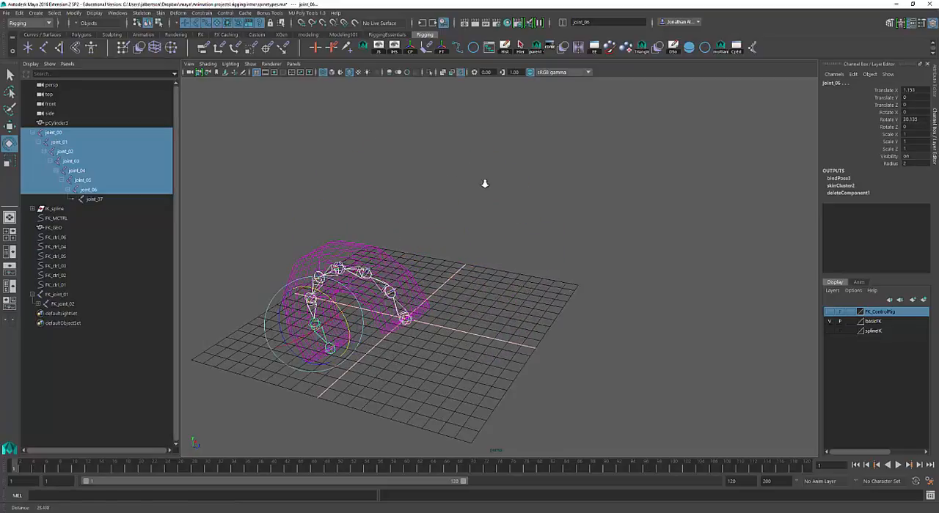
middle_click_drag(475, 183, 512, 155, "alt")
left_click_drag(512, 155, 495, 263, "alt")
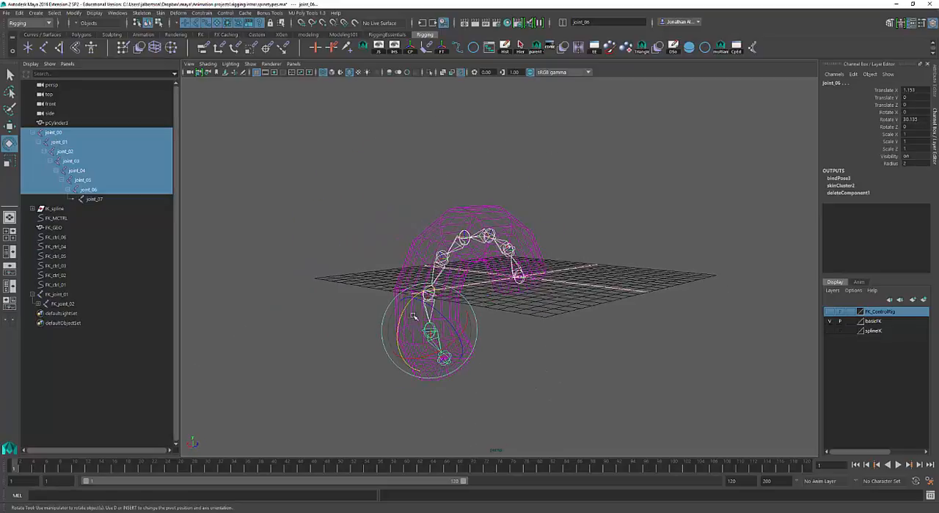
key("ctrl+z")
Curl the upright cylinder again by rotating the selected joints to about 36 degrees around Y
middle_click_drag(542, 261, 522, 324, "alt")
right_click_drag(521, 325, 545, 317, "alt")
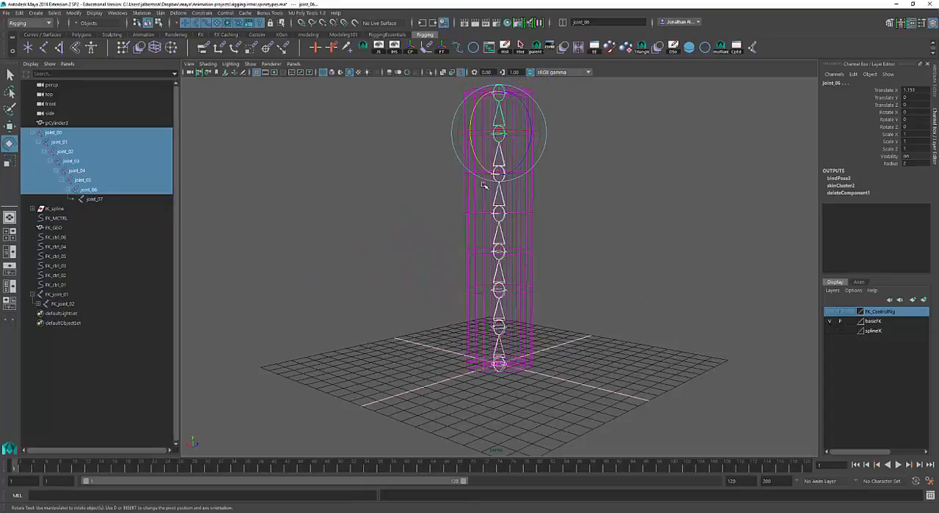
left_click_drag(481, 165, 500, 151)
left_click_drag(506, 207, 568, 230, "alt")
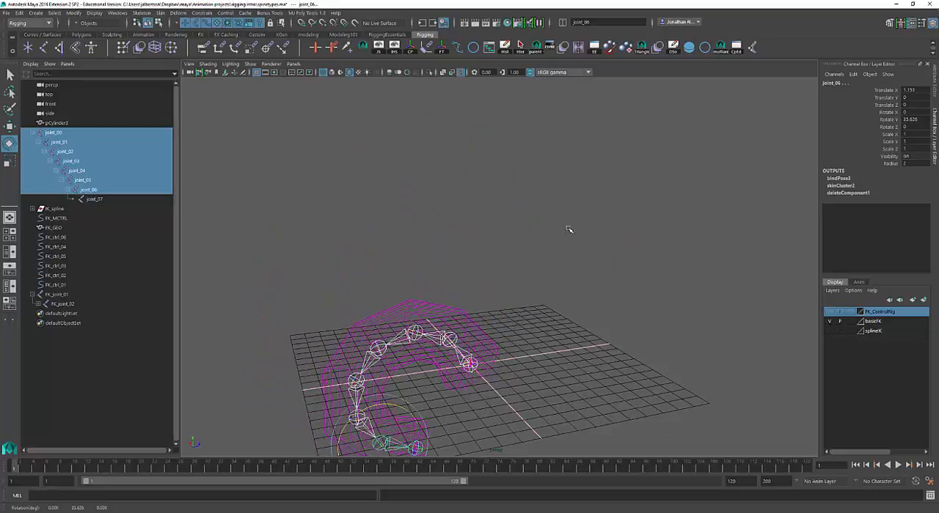
Undo the bend, set the Rotate tool's axis orientation to Gimbal, and rotate the selected joints about 17 degrees around Y
double_click(9, 144)
key("ctrl+z")
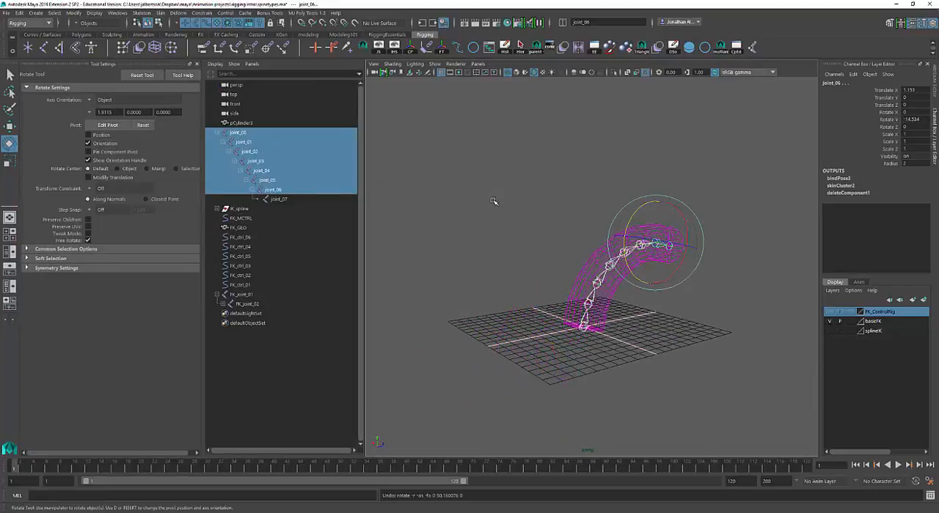
key("ctrl+z")
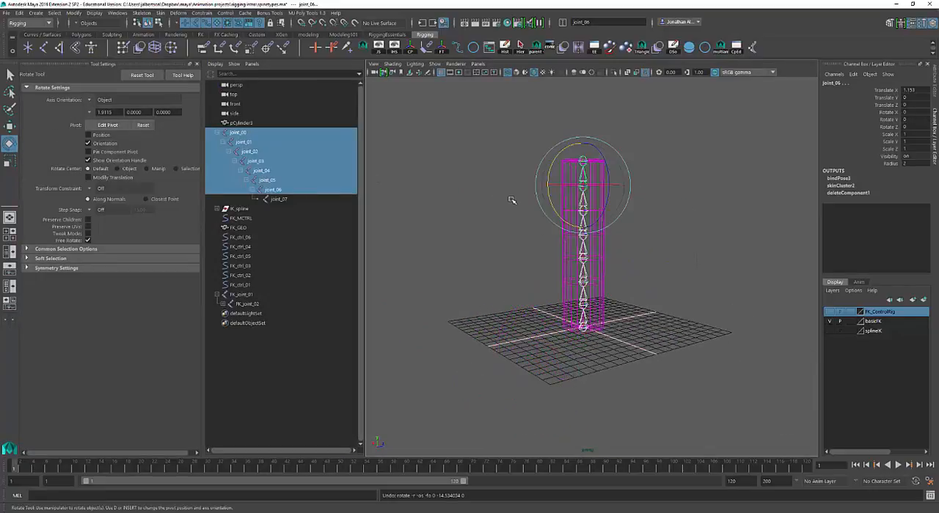
left_click(93, 100)
left_click(112, 133)
left_click_drag(550, 165, 473, 280)
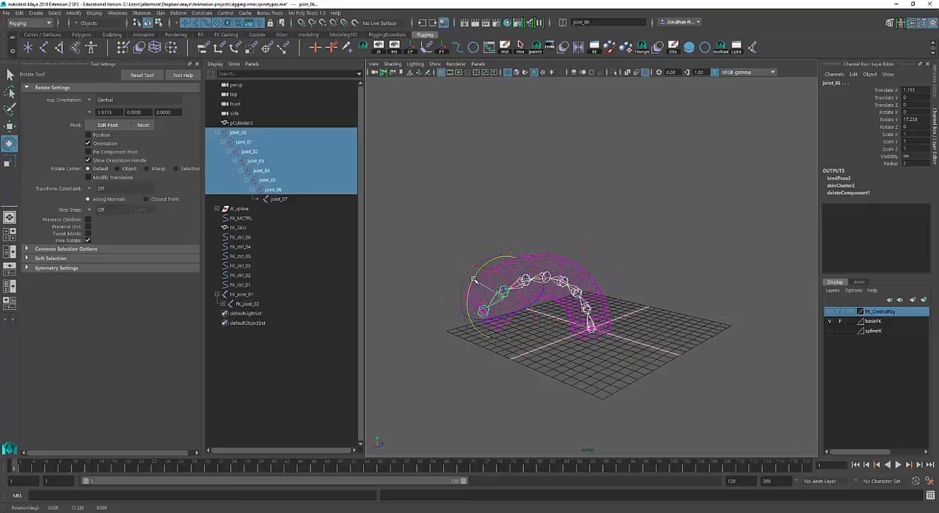
left_click_drag(600, 232, 682, 217, "alt")
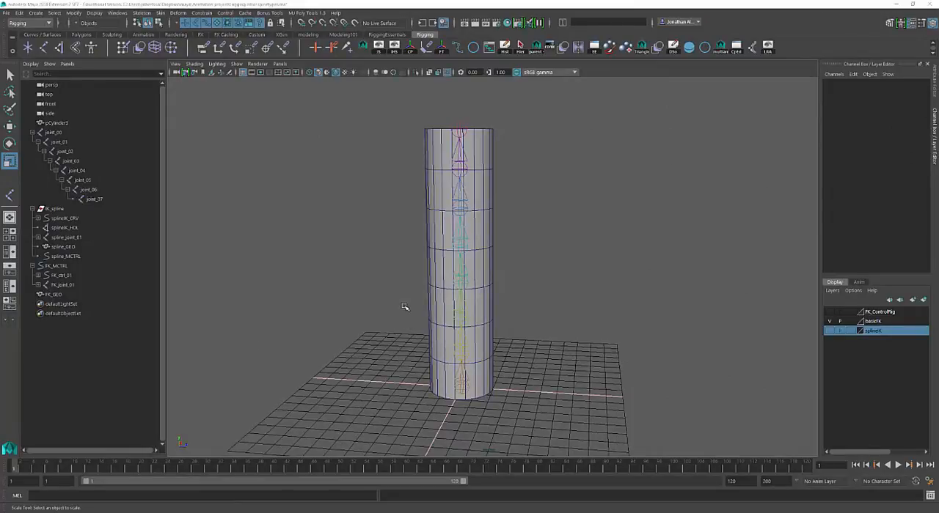
Test-rotate joint_02 by about -6 degrees around Z on the shaded cylinder and undo the rotation
left_click(462, 317)
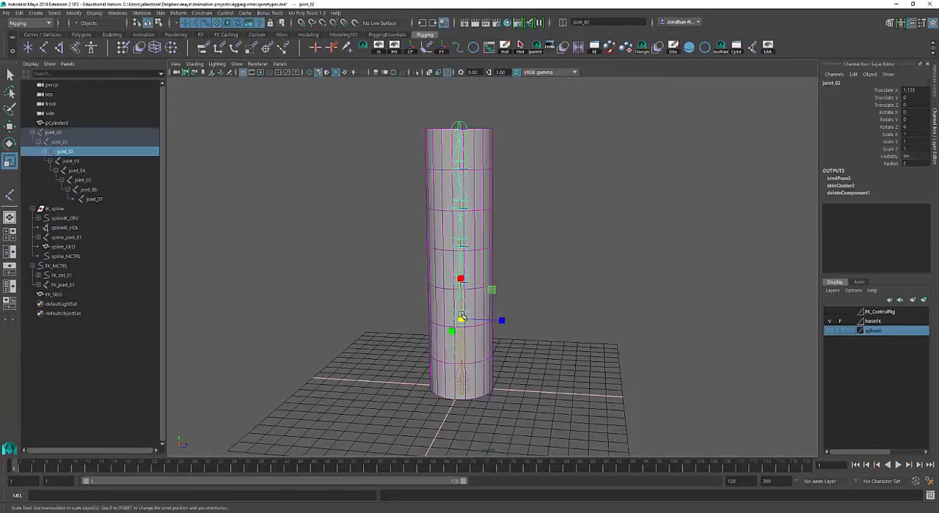
key("e")
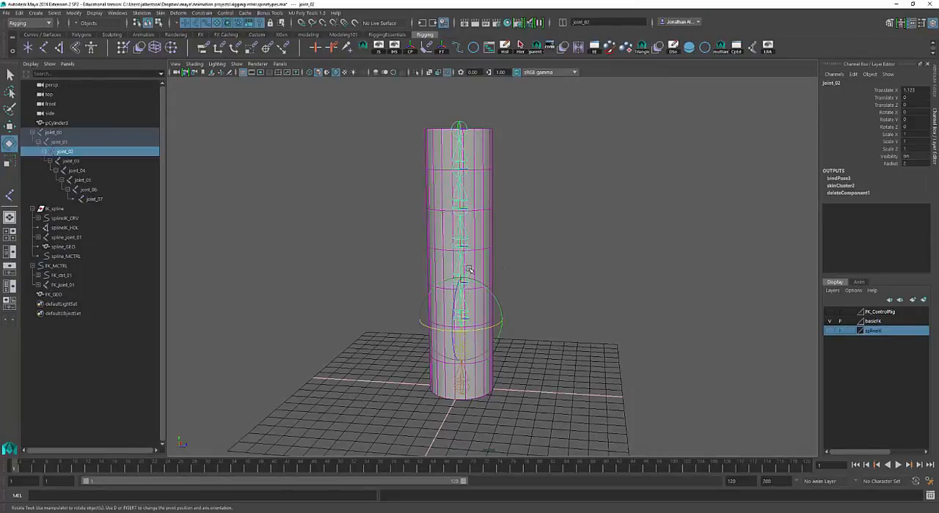
mouse_move(458, 282)
left_mouse_down()
mouse_move(448, 302)
mouse_move(459, 282)
left_mouse_up()
key("ctrl+z")
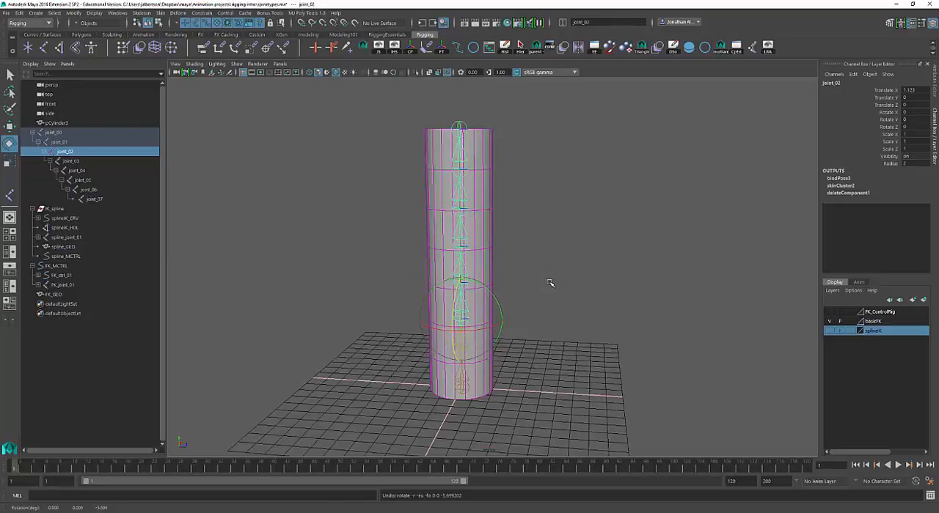
scroll(554, 287, "up", 3)
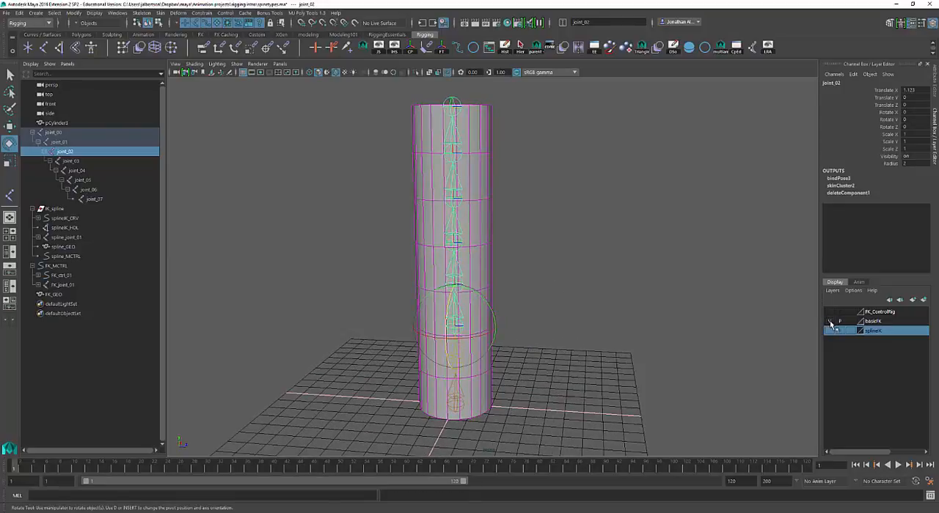
Hide the basicFK layer, show the FK_ControlRig layer, and clear the selection
left_click(830, 322)
left_click(829, 313)
left_click(714, 302)
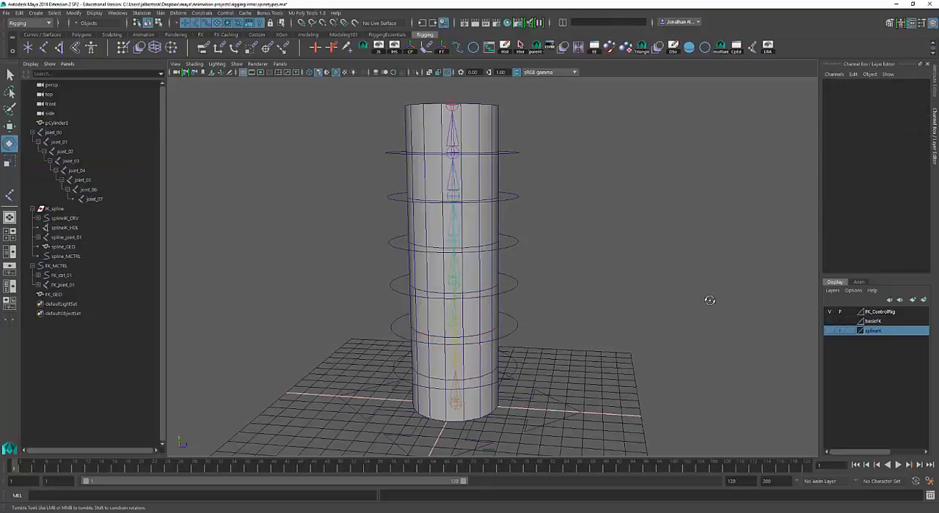
left_click_drag(710, 301, 710, 302, "alt")
right_click_drag(709, 301, 626, 303, "alt")
left_click_drag(622, 293, 618, 287, "alt")
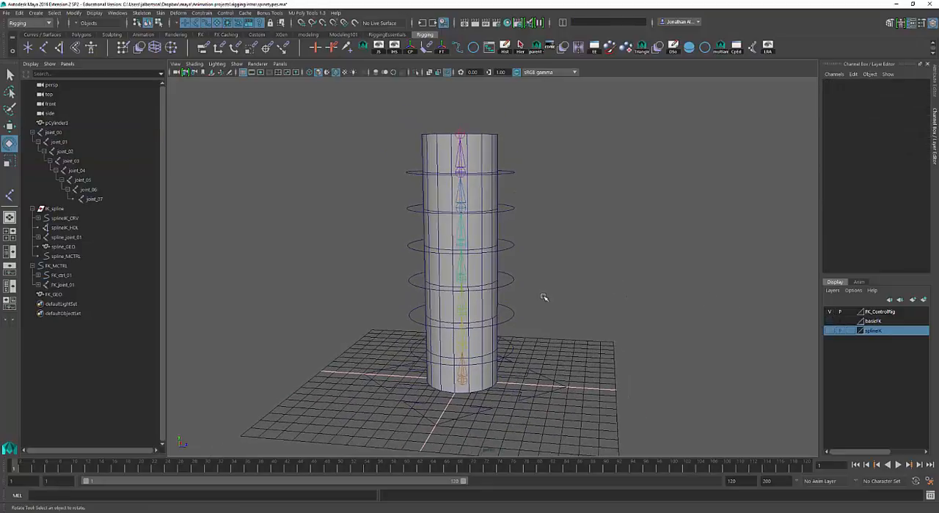
Test-rotate FK_ctrl_03 by about -14 degrees around Z and the control ring above it, undoing each rotation
left_click_drag(544, 297, 417, 266)
key("ctrl+z")
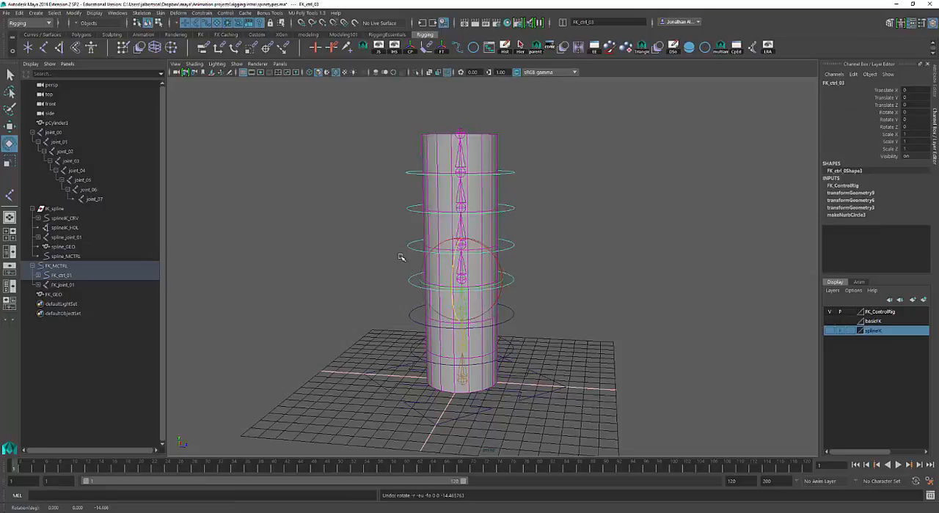
left_click(413, 248)
mouse_move(453, 232)
left_mouse_down()
mouse_move(453, 218)
mouse_move(444, 257)
mouse_move(451, 238)
left_mouse_up()
key("ctrl+z")
mouse_move(476, 207)
left_mouse_down()
mouse_move(464, 202)
mouse_move(496, 222)
mouse_move(485, 210)
left_mouse_up()
key("ctrl+z")
Select the FK_MCTRL master control and move the whole rig to about -5 along Z
left_click_drag(619, 316, 557, 386)
key("w")
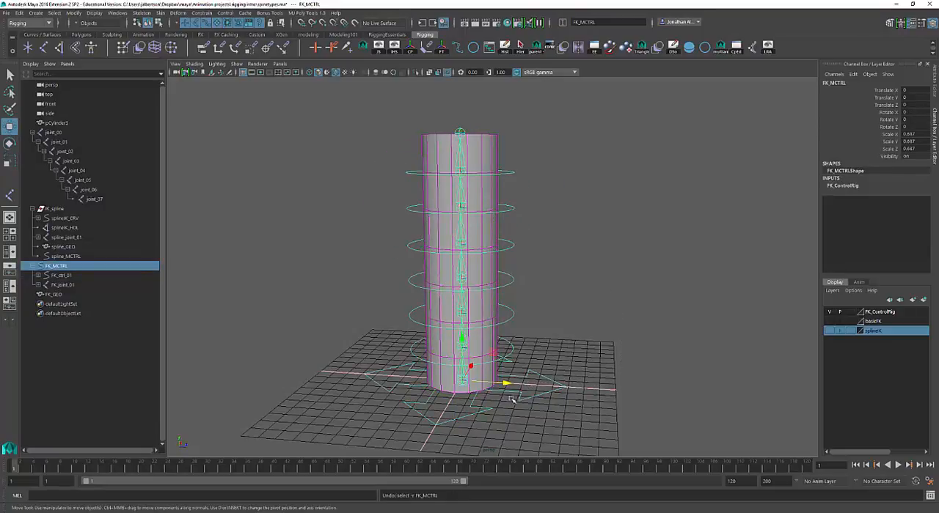
middle_click_drag(512, 399, 450, 364)
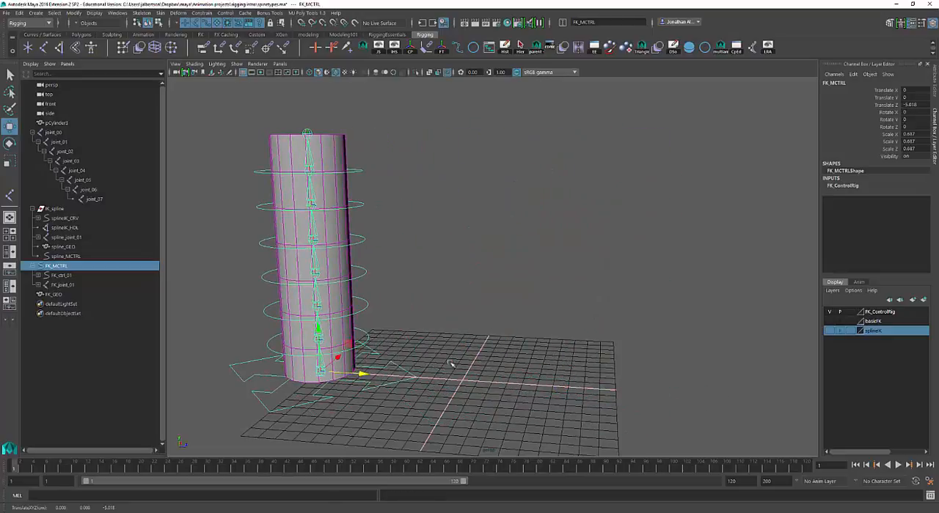
middle_click_drag(562, 320, 648, 294, "alt")
right_click_drag(648, 293, 629, 297, "alt")
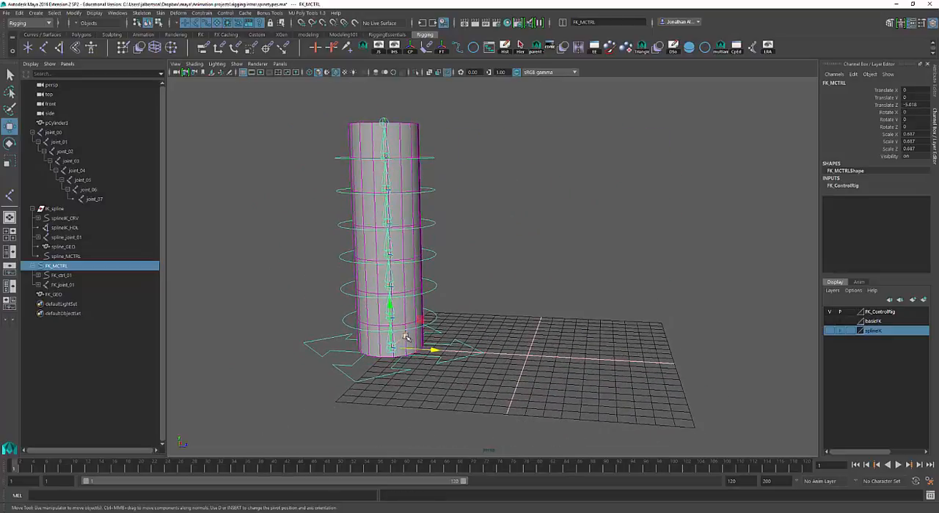
Move FK_MCTRL to about 3.38 in X, test-rotate it about -17 degrees around X, and undo the rotation
key("e")
left_click_drag(406, 337, 426, 284)
key("ctrl+z")
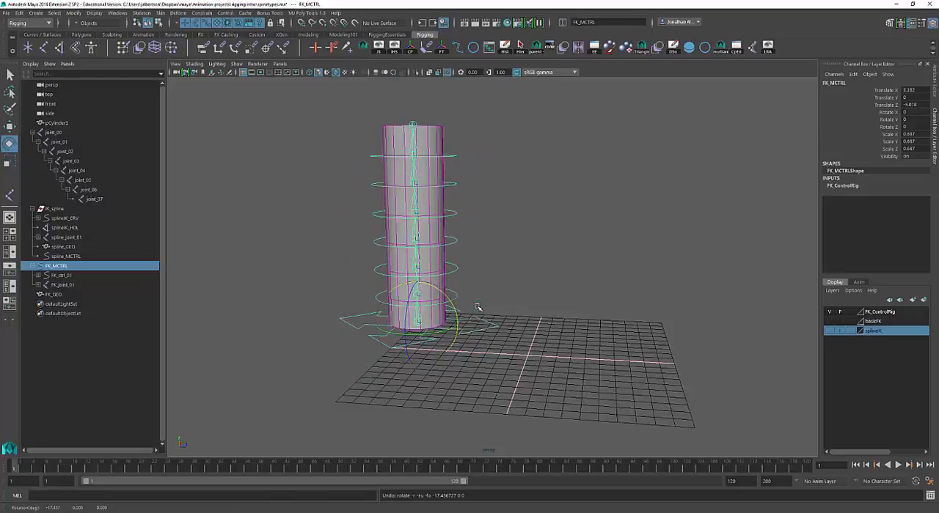
Test-scale the whole rig uniformly with FK_MCTRL and undo the scaling
key("r")
left_click_drag(416, 318, 293, 334)
mouse_move(482, 333)
right_mouse_down("alt")
mouse_move(589, 342)
mouse_move(481, 330)
right_mouse_up("alt")
key("ctrl+z")
left_click_drag(522, 315, 508, 328, "alt")
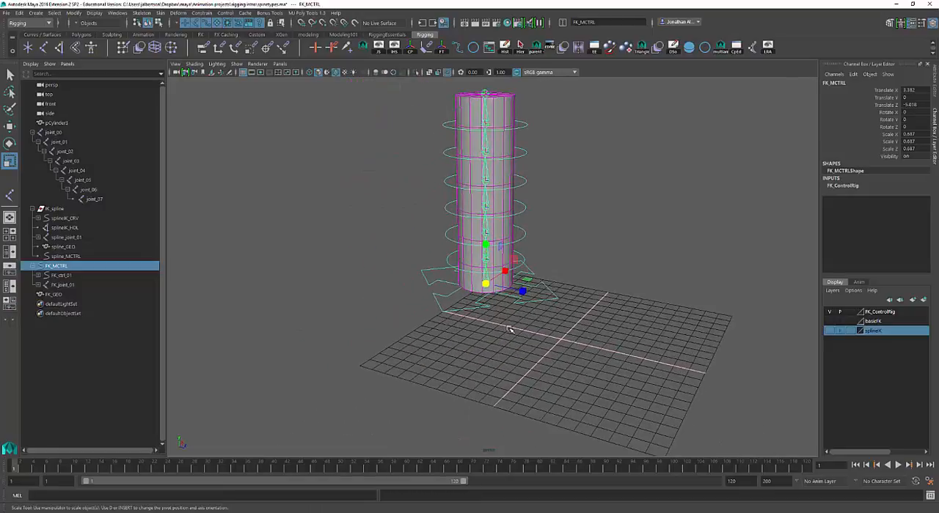
middle_click_drag(508, 328, 508, 342, "alt")
Select FK_joint_03 inside the cylinder, test-scale it, and undo the scaling
key("q")
left_click(482, 251)
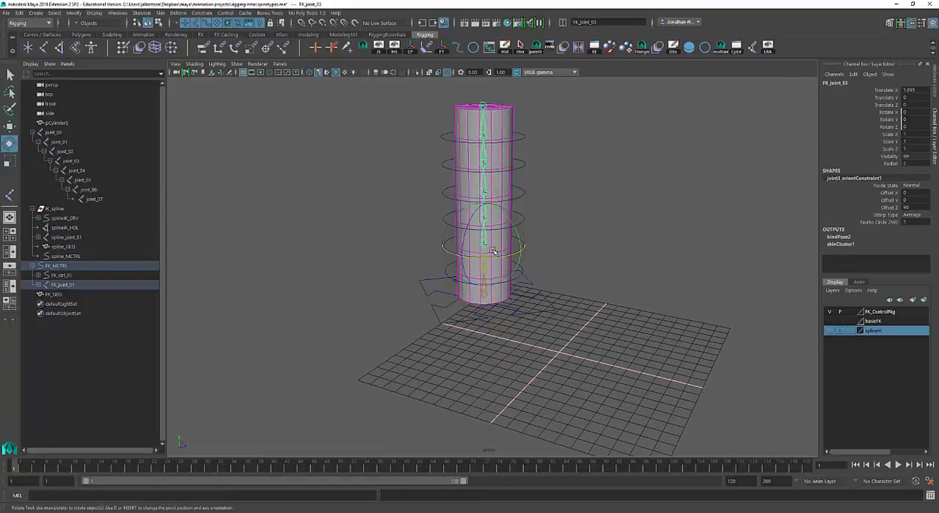
key("r")
left_click_drag(472, 247, 770, 253)
key("ctrl+z")
left_click_drag(691, 254, 604, 297, "alt")
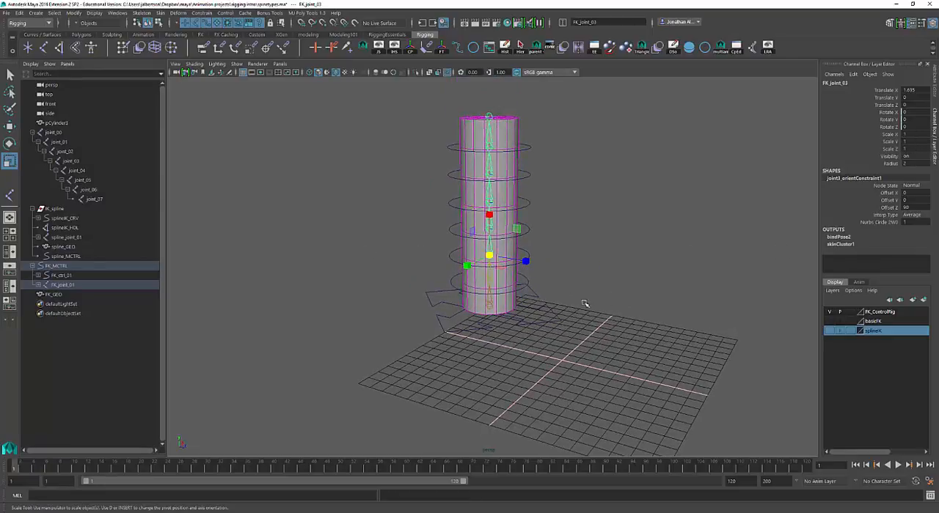
Reselect FK_MCTRL, test-scale the rig down uniformly, and undo the scaling
left_click(546, 325)
middle_click_drag(532, 327, 513, 326, "alt")
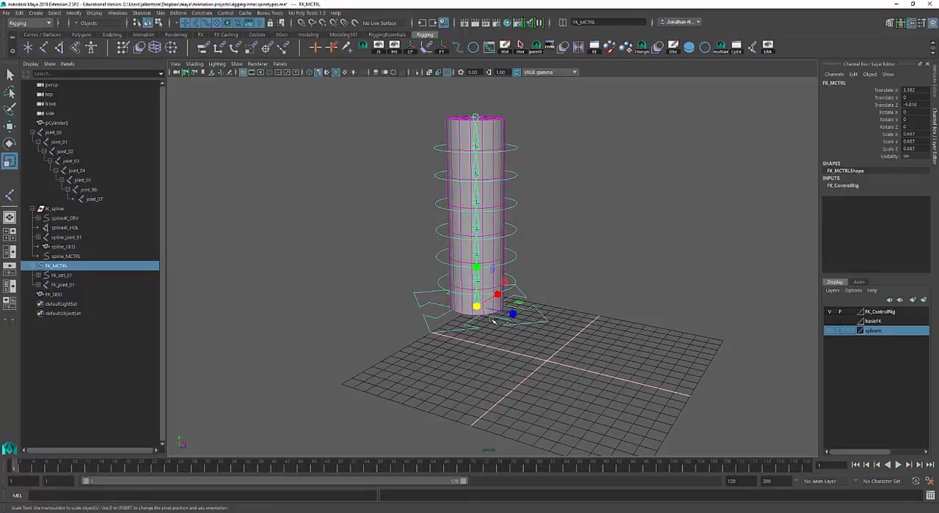
left_click_drag(476, 308, 356, 331)
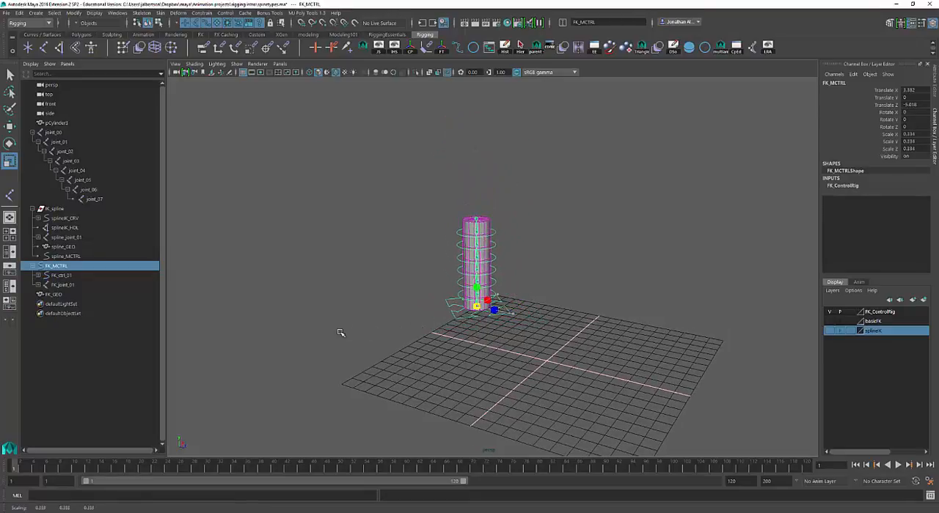
key("ctrl+z")
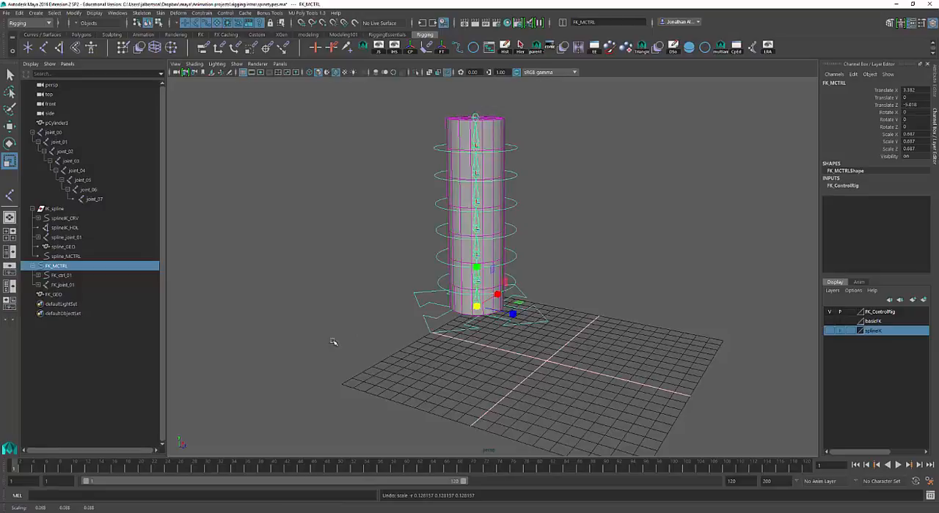
right_click_drag(422, 344, 491, 343, "alt")
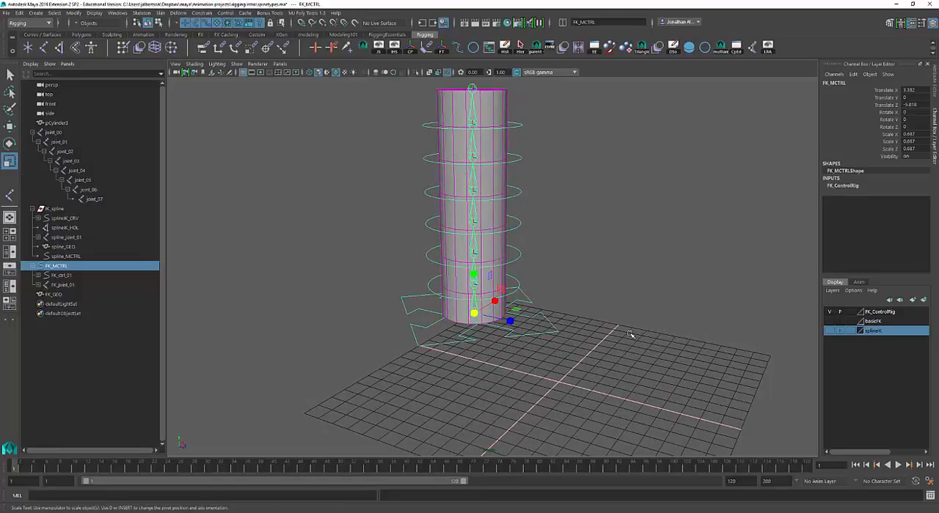
right_click_drag(630, 334, 583, 325, "alt")
left_click_drag(582, 325, 604, 330, "alt")
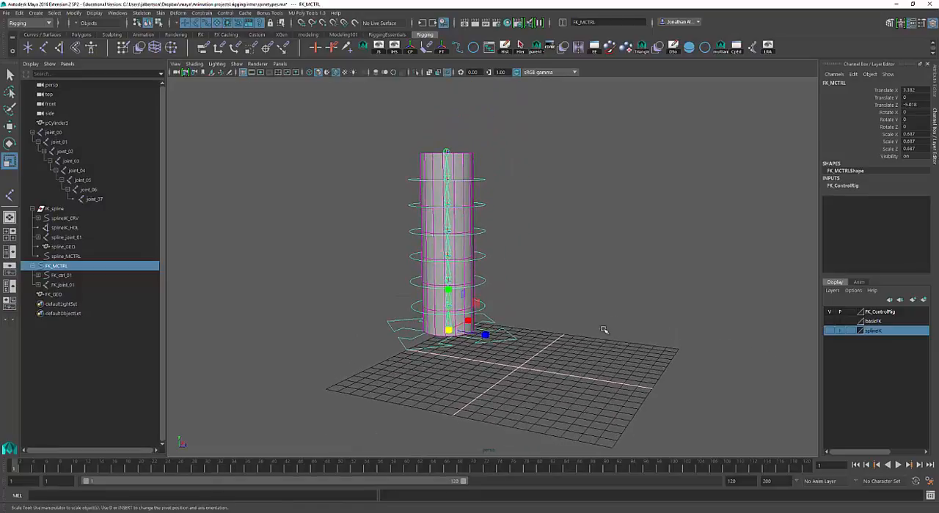
Hide the FK_ControlRig layer, show the basicFK layer, and clear the selection
left_click(829, 313)
left_click(830, 322)
right_click_drag(668, 339, 733, 347, "alt")
key("q")
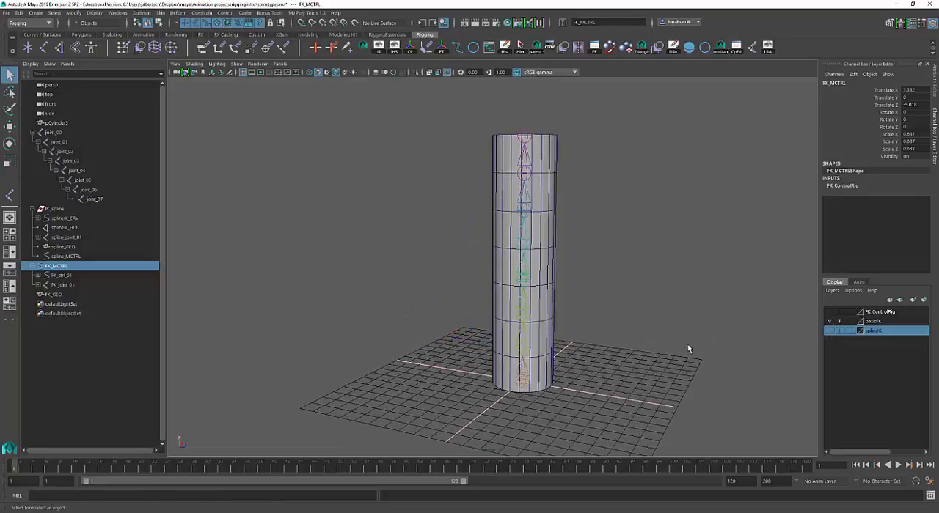
left_click(587, 350)
right_click_drag(587, 350, 639, 361, "alt")
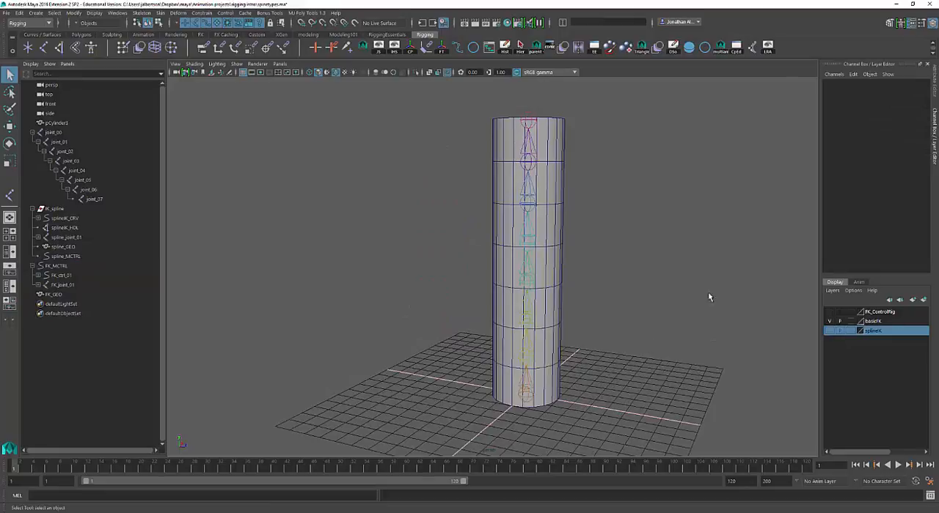
Create a NURBS circle at the cylinder's base and scale it uniformly to about 1.549 so it surrounds the cylinder
left_click_drag(708, 296, 610, 318, "alt")
middle_click_drag(617, 325, 575, 289, "alt")
left_click_drag(586, 307, 512, 338)
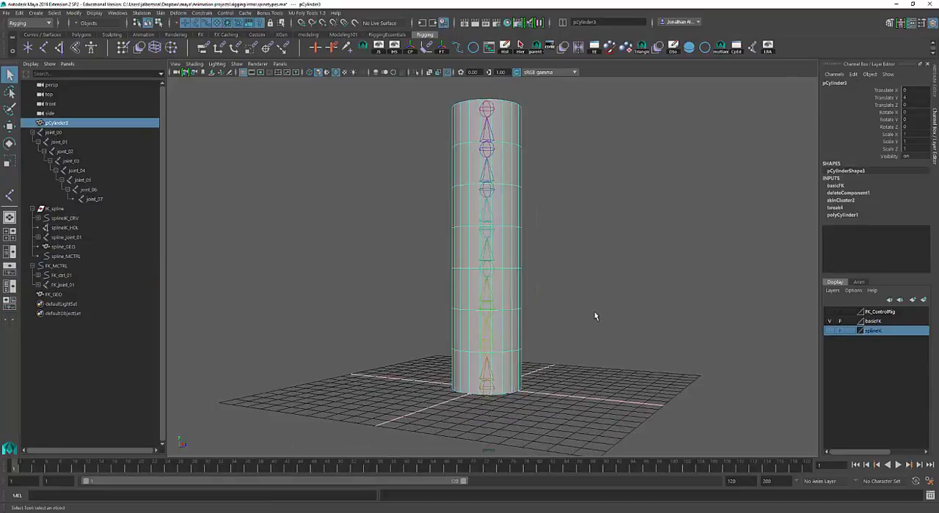
right_click_drag(594, 313, 559, 302, "alt")
middle_click_drag(565, 302, 559, 308, "alt")
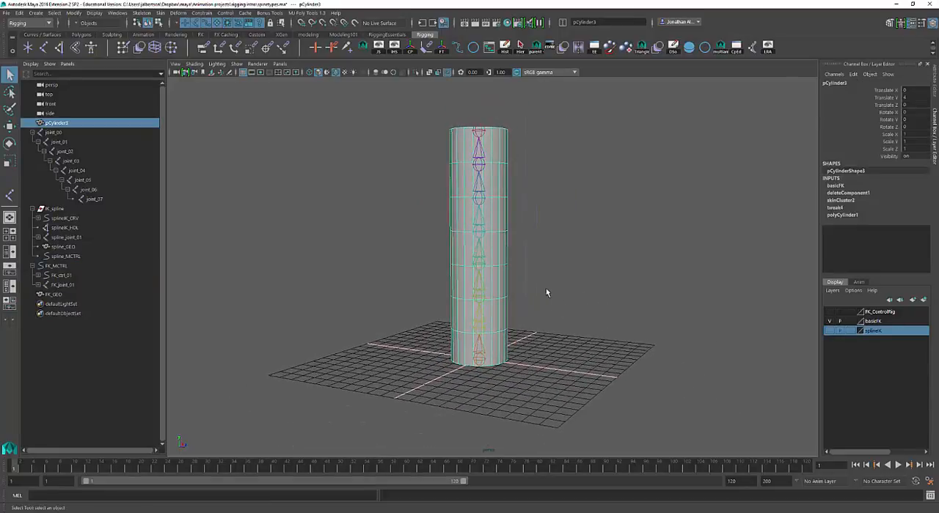
left_click(474, 49)
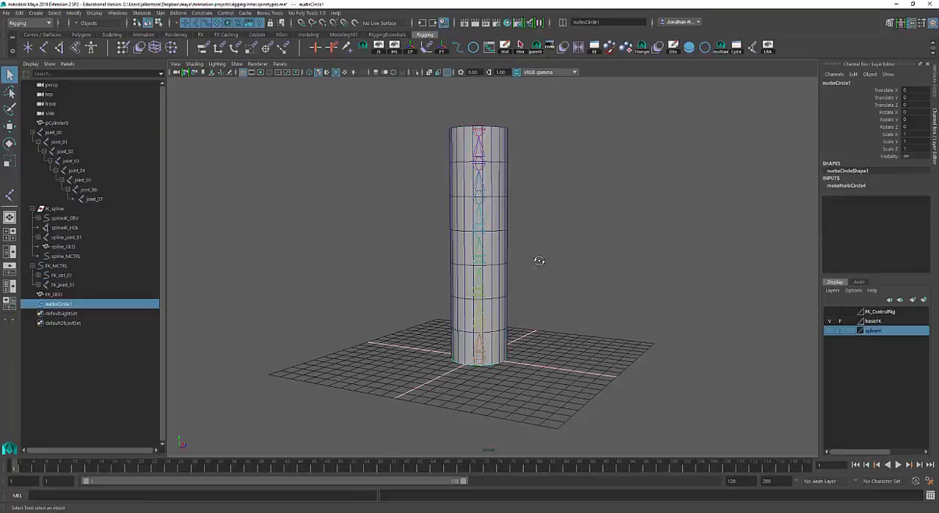
left_click_drag(536, 260, 510, 318, "alt")
key("r")
scroll(618, 329, "up", 3)
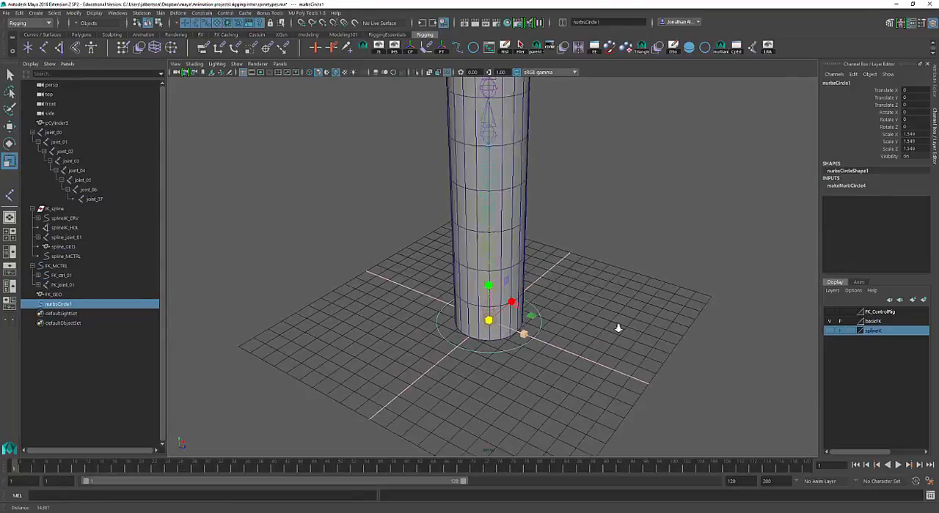
left_click_drag(635, 336, 643, 308, "alt")
Snap the NURBS circle up to joint_01, at Translate Y 1.131
key("w")
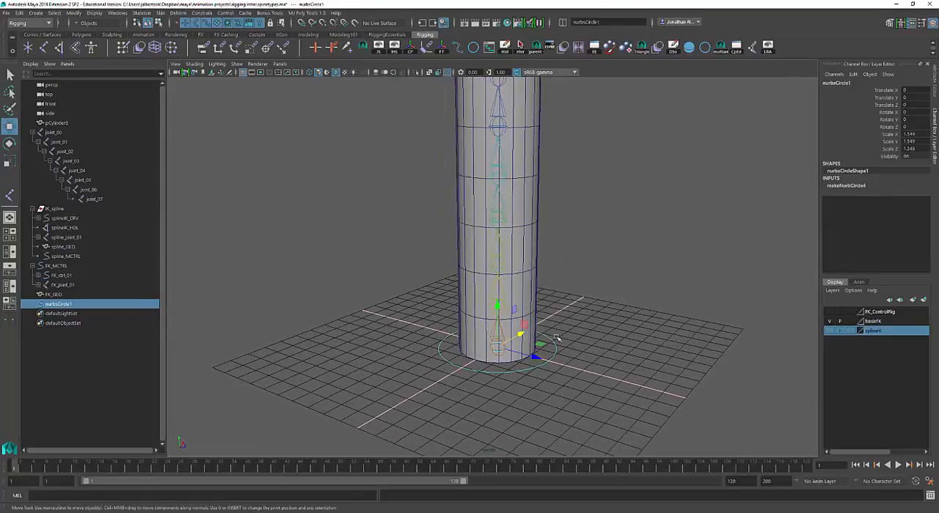
right_click_drag(573, 341, 518, 327, "alt")
middle_click_drag(560, 327, 570, 318, "alt")
left_click_drag(570, 317, 584, 310, "alt")
middle_click_drag(585, 310, 609, 302, "alt")
left_click_drag(611, 305, 608, 301, "alt")
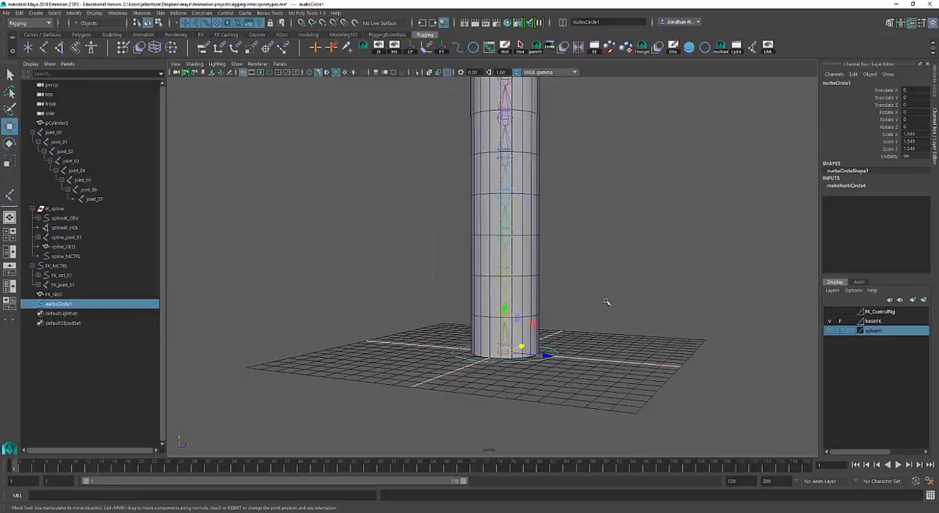
right_click_drag(626, 293, 620, 292, "alt")
middle_click_drag(621, 292, 672, 281, "alt")
left_click_drag(652, 291, 650, 297, "alt")
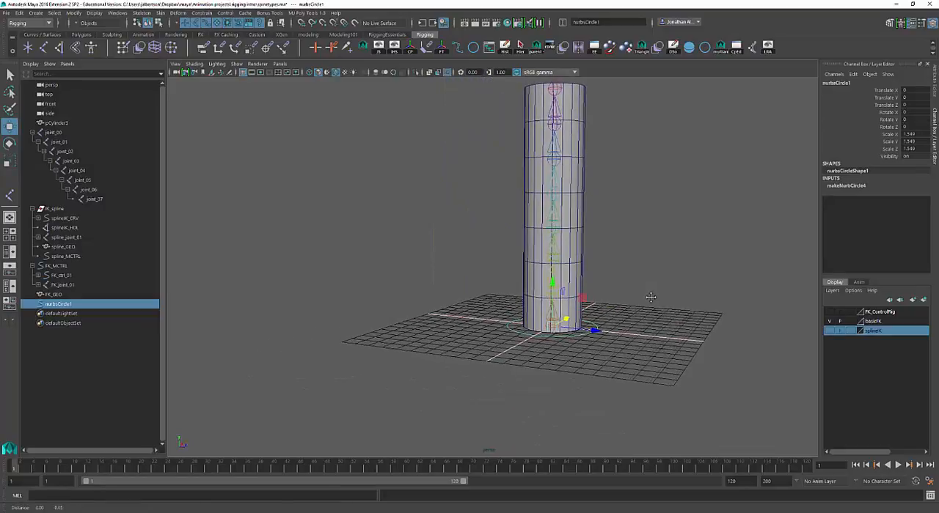
right_click_drag(641, 299, 647, 299, "alt")
middle_click_drag(648, 298, 609, 292, "alt")
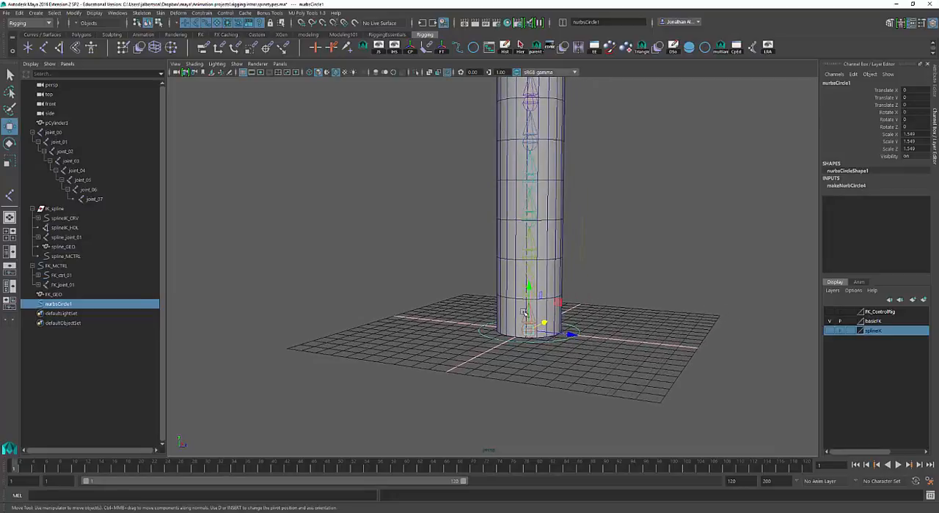
mouse_move(577, 319)
left_mouse_down("alt")
mouse_move(557, 329)
mouse_move(518, 308)
mouse_move(518, 293)
mouse_move(503, 326)
left_mouse_up("alt")
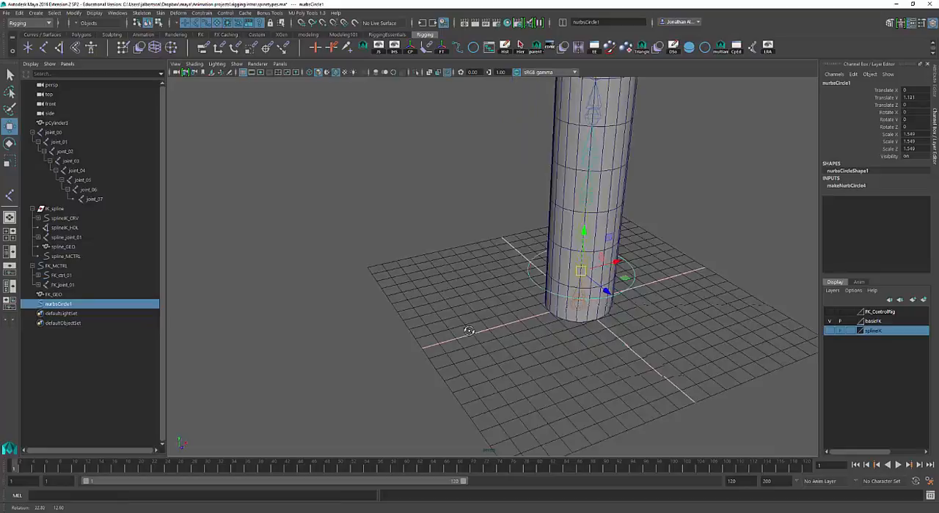
Examine the circle's alignment with joint_01 by orbiting around it, selecting the joint, and clearing the selection
middle_click_drag(497, 321, 410, 338, "alt")
right_click_drag(410, 338, 633, 316, "alt")
left_click_drag(633, 316, 662, 293, "alt")
right_click_drag(663, 293, 627, 296, "alt")
middle_click_drag(626, 296, 629, 296, "alt")
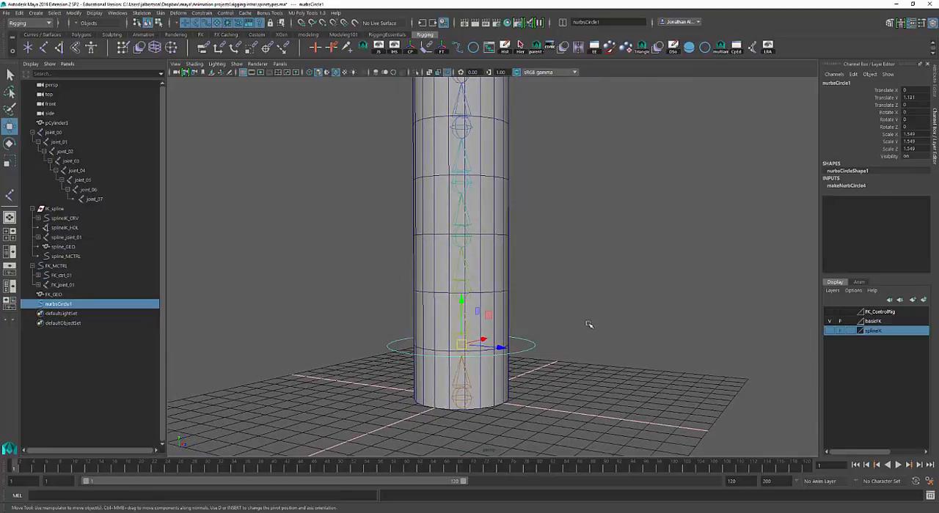
key("q")
left_click(463, 339)
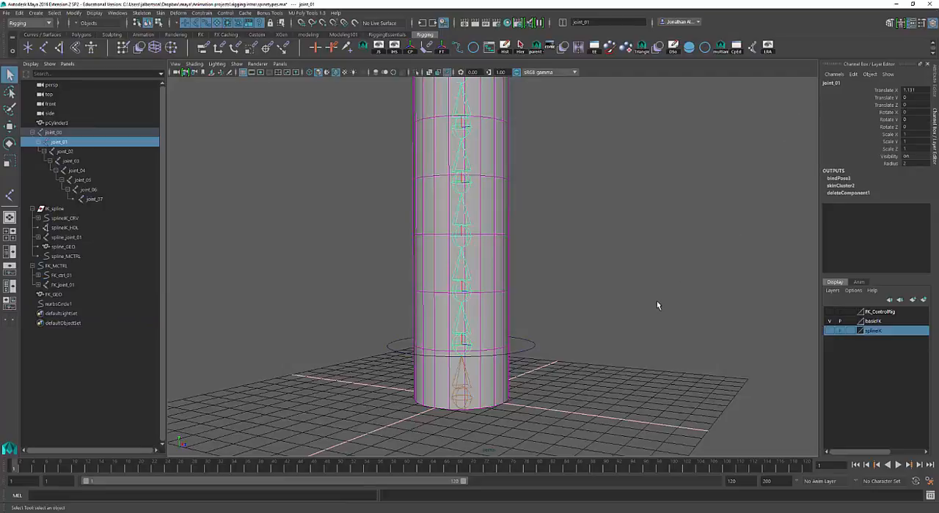
right_click_drag(656, 305, 536, 330, "alt")
left_click(581, 337)
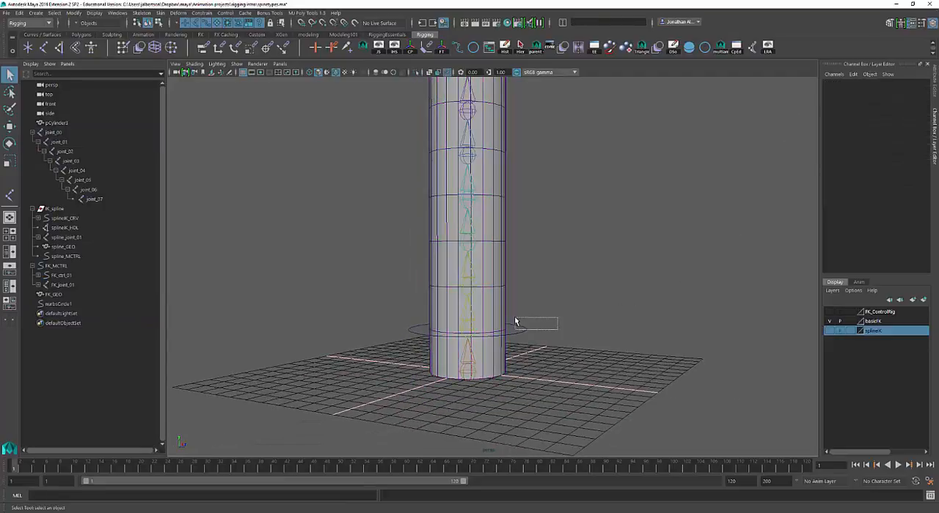
Select the circle at joint_01, duplicate it, and snap the copy to joint_02 at Translate Y 2.254
left_click_drag(515, 320, 515, 321)
mouse_move(569, 323)
middle_mouse_down("alt")
mouse_move(578, 325)
mouse_move(570, 339)
middle_mouse_up("alt")
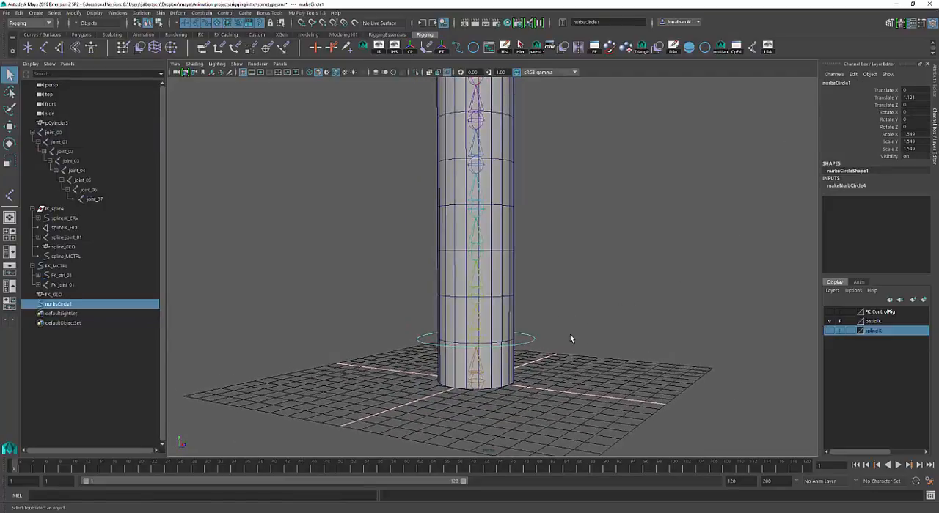
left_click_drag(491, 355, 572, 349, "alt")
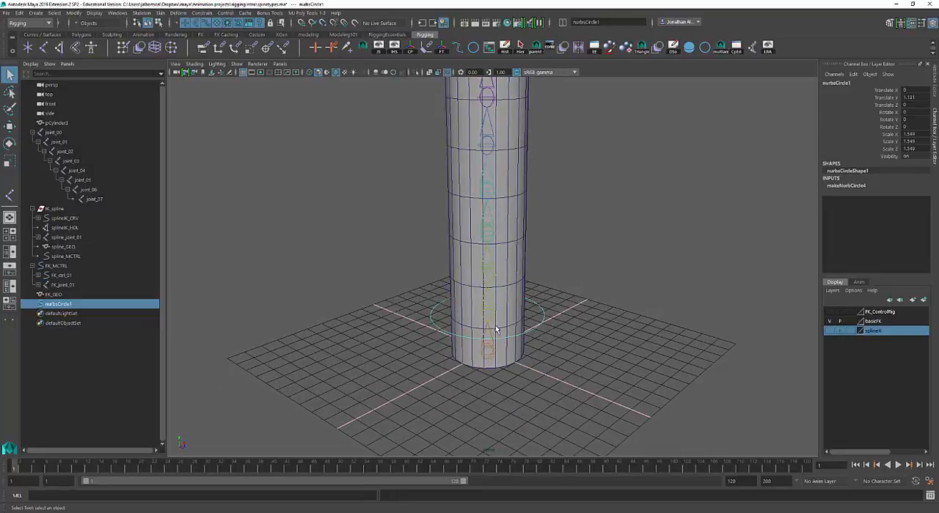
left_click_drag(549, 334, 562, 325, "alt")
key("ctrl+d")
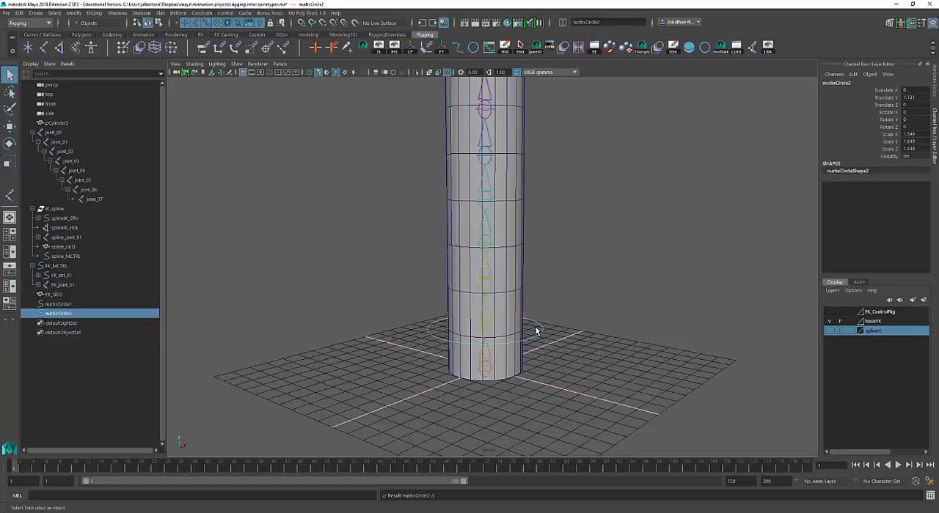
key("w")
left_click_drag(495, 329, 484, 288)
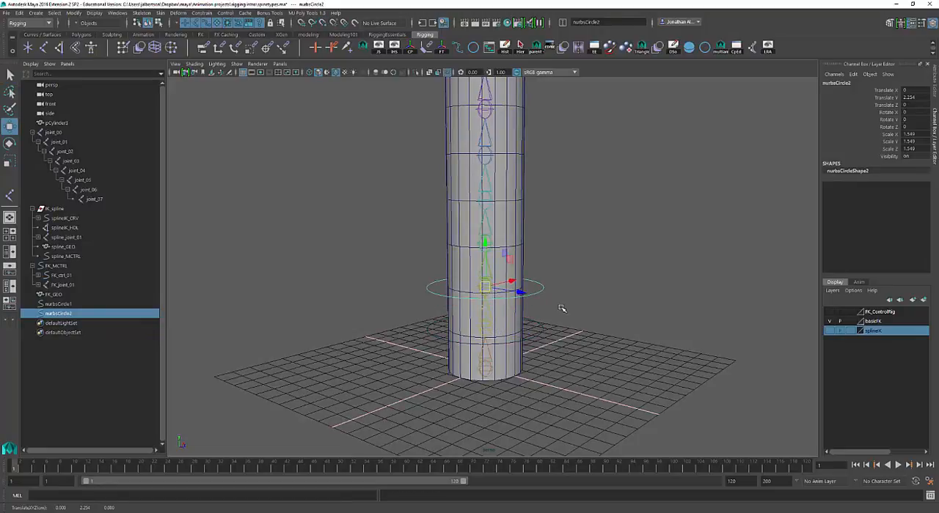
left_click_drag(561, 308, 544, 329, "alt")
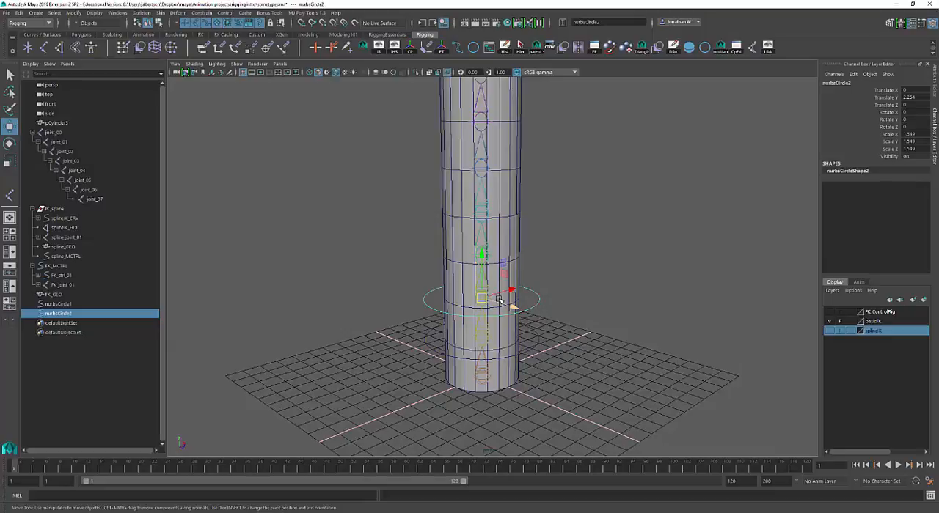
Duplicate the circle at joint_02 and snap the copy to joint_03 at about Translate Y 3.41
key("ctrl+d")
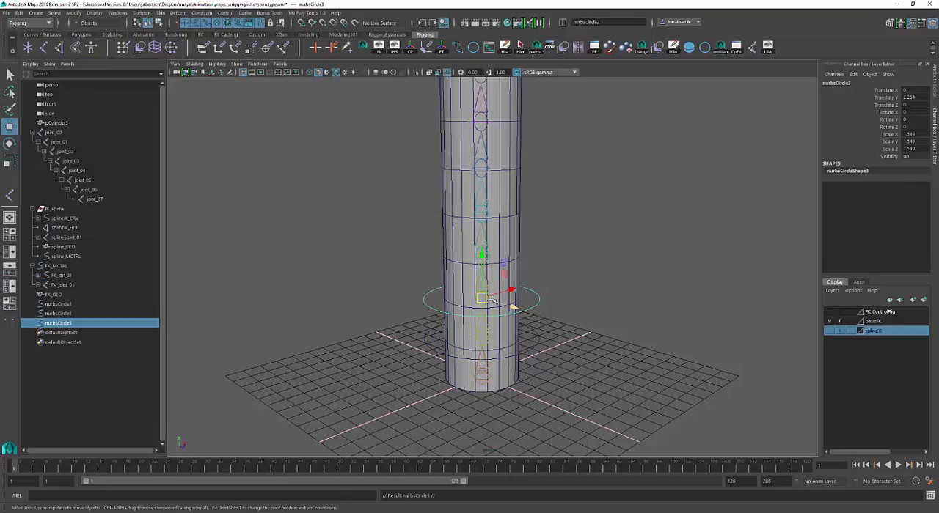
left_click_drag(484, 298, 482, 256)
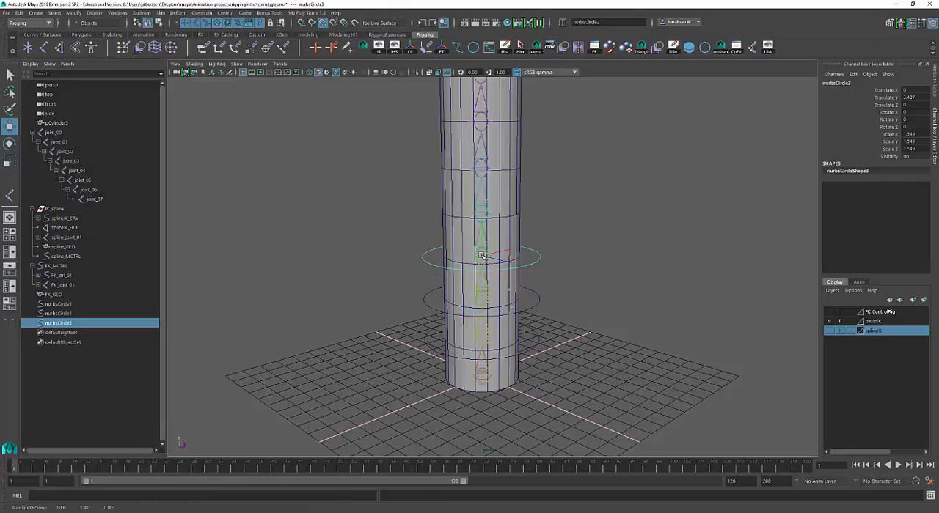
middle_click_drag(559, 243, 557, 269, "alt")
Duplicate the circle three more times, snap the copies to joint_04, joint_05 and joint_06, and clear the selection
key("ctrl+d")
key("v")
left_click_drag(480, 280, 479, 147)
key("ctrl+d")
key("v")
key("ctrl+d")
key("v")
left_click(575, 247)
left_click_drag(575, 250, 565, 237, "alt")
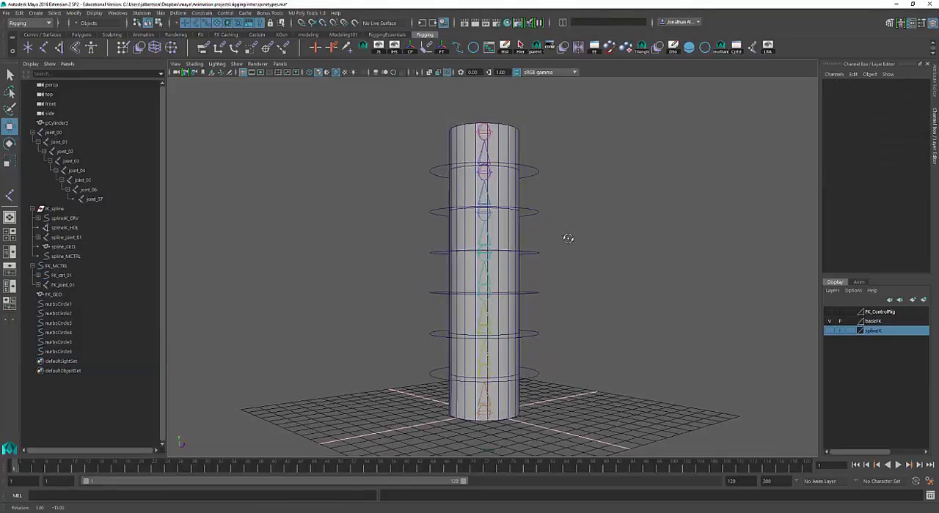
right_click_drag(604, 257, 594, 253, "alt")
left_click_drag(582, 251, 589, 262, "alt")
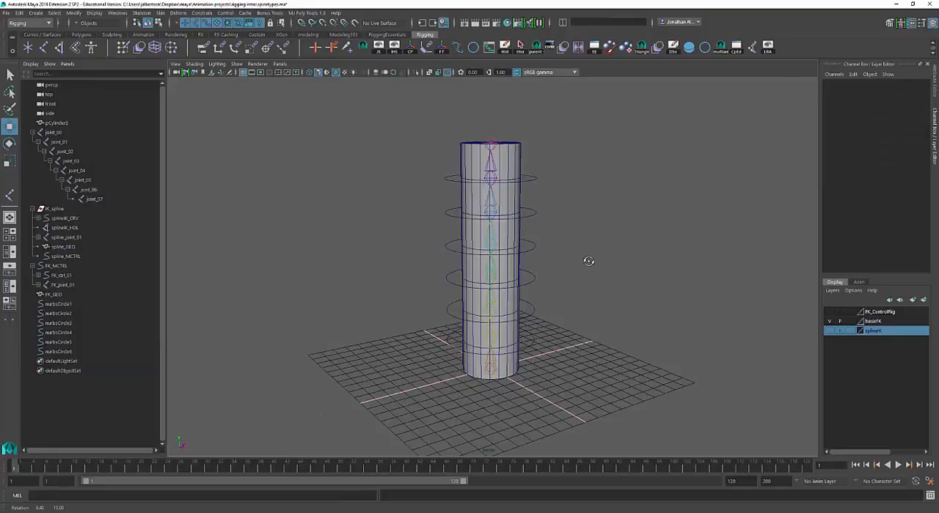
Select all six NURBS circles and freeze their transformations, check the zeroed channels on nurbsCircle1, and clear the selection
right_click_drag(589, 262, 622, 306, "alt")
left_click_drag(623, 306, 634, 302, "alt")
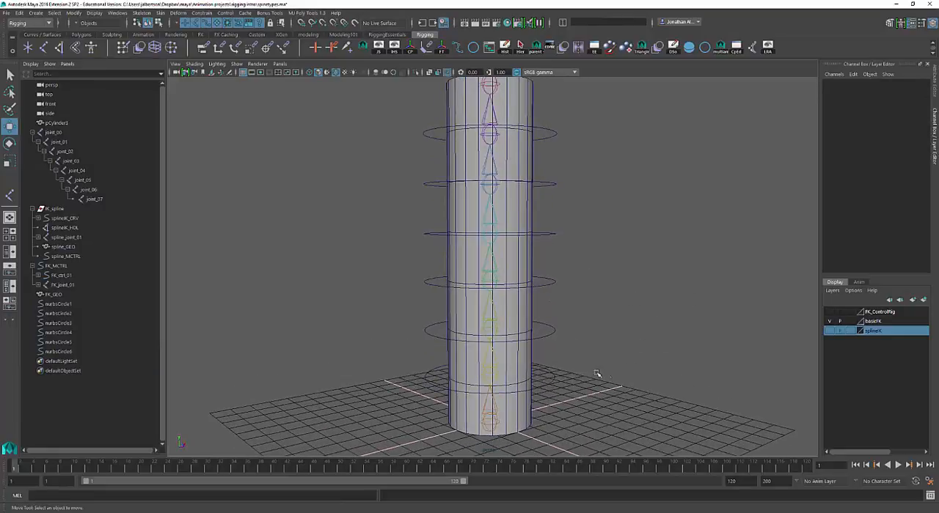
left_click(553, 377)
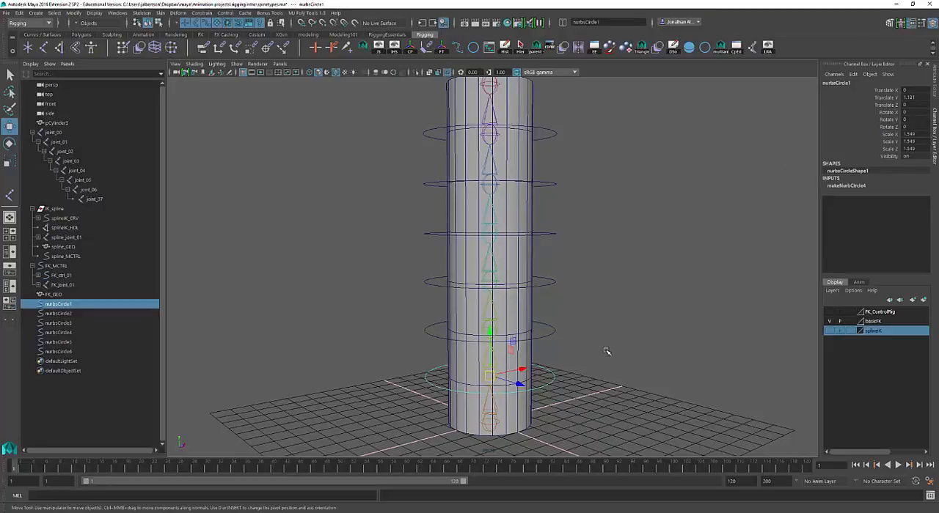
left_click_drag(608, 351, 544, 311)
left_click_drag(578, 298, 545, 269)
left_click_drag(572, 247, 542, 208)
left_click_drag(570, 198, 544, 166)
left_click_drag(575, 151, 545, 116)
left_click_drag(616, 390, 549, 120)
scroll(592, 201, "down", 6)
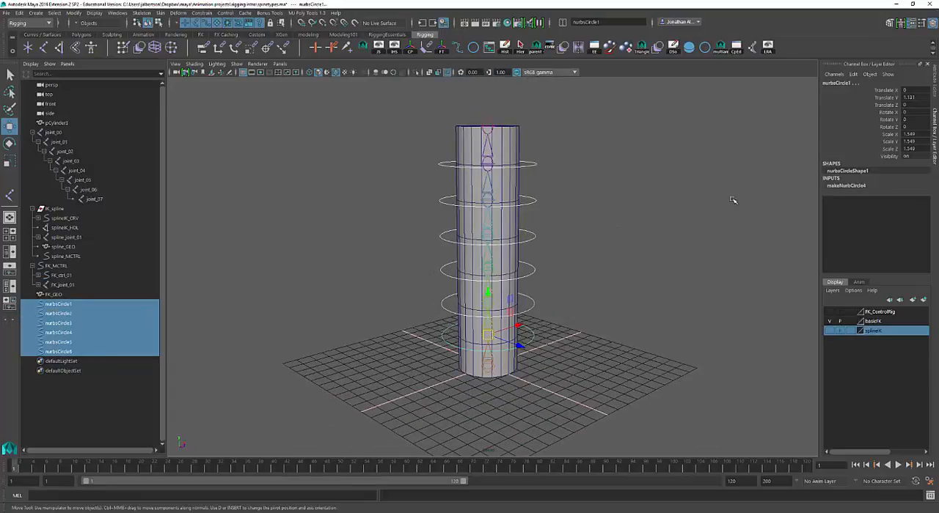
left_click(443, 48)
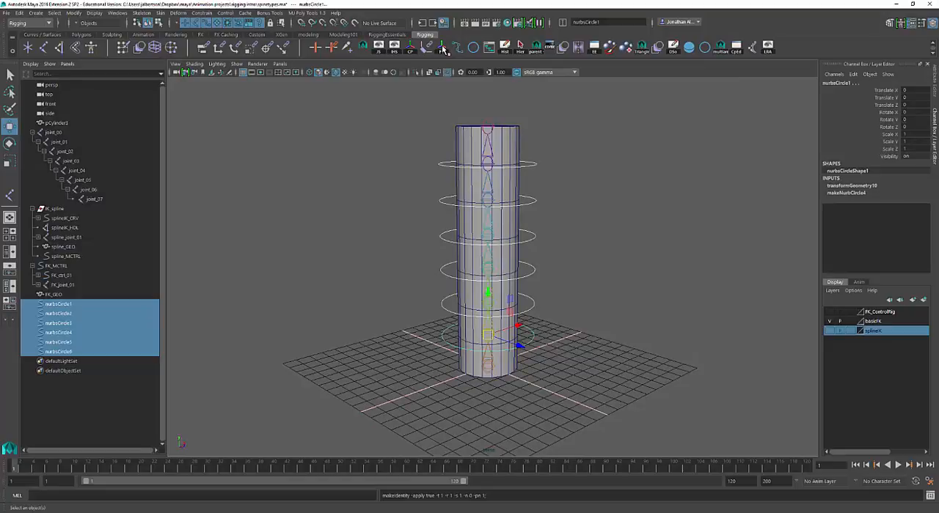
scroll(639, 132, "up", 5)
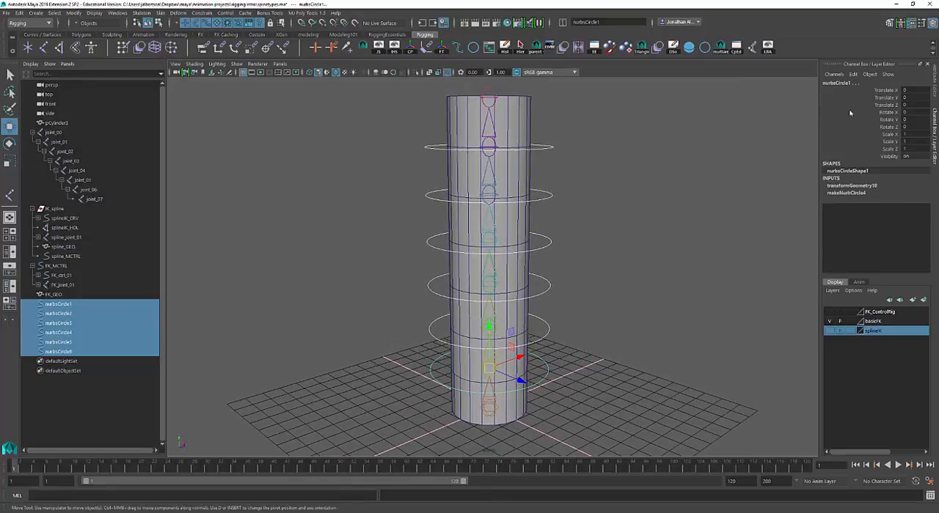
left_click(660, 327)
left_click(546, 376)
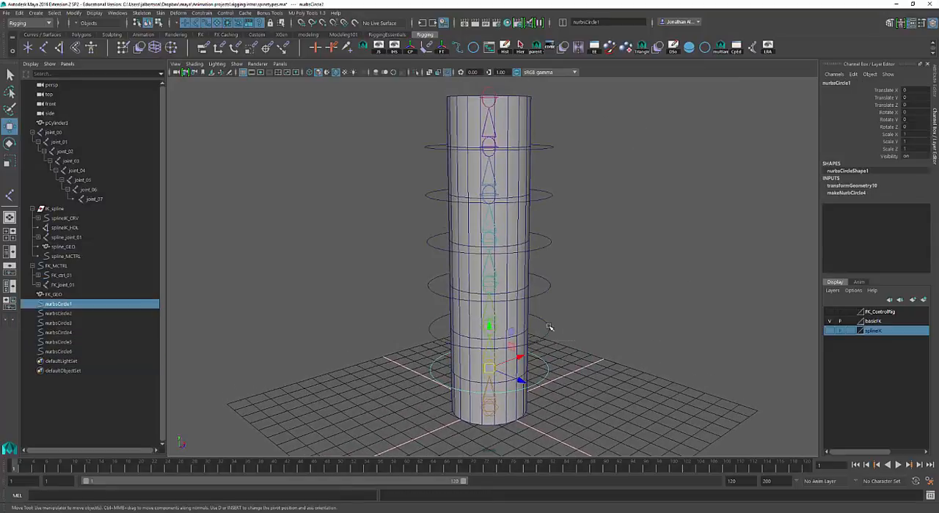
left_click(577, 250)
Select all six circles from the lowest upward, try to launch cometRename, and open the Script Editor
left_click_drag(595, 260, 621, 317, "alt")
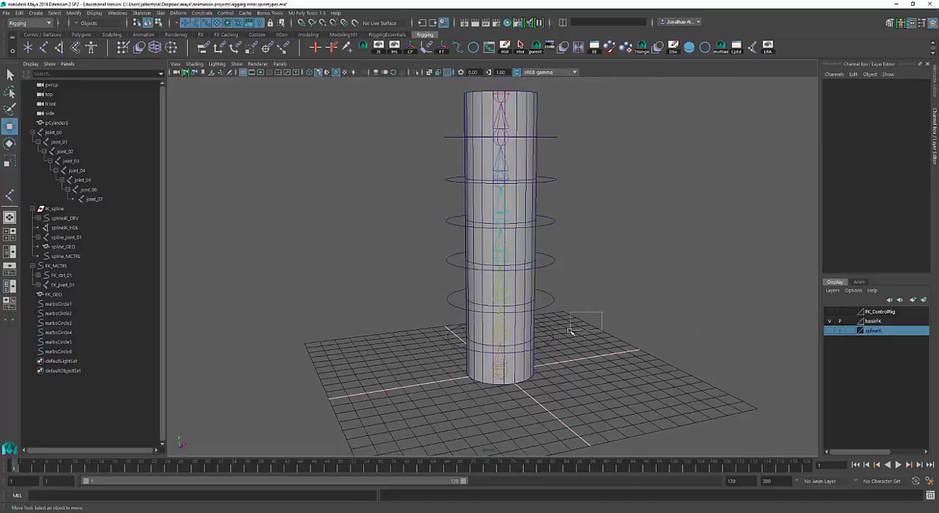
left_click_drag(571, 363, 547, 130)
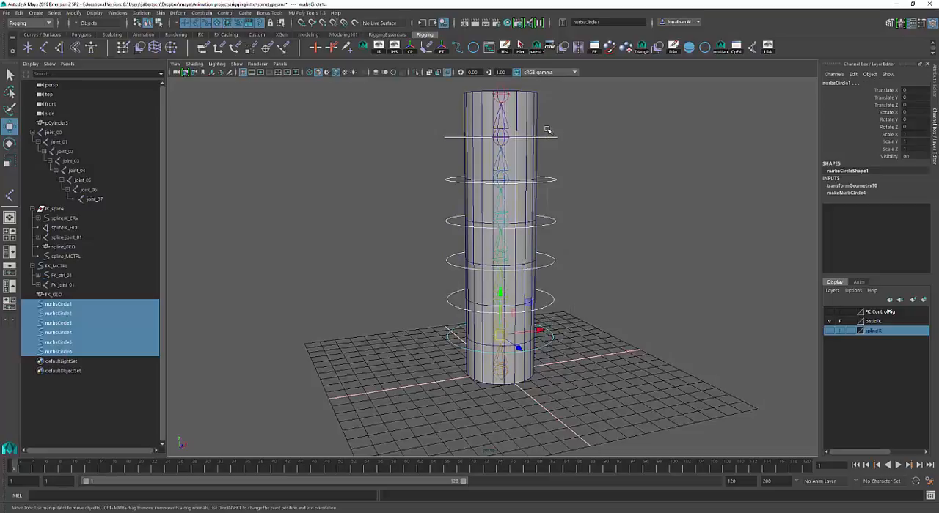
left_click(552, 48)
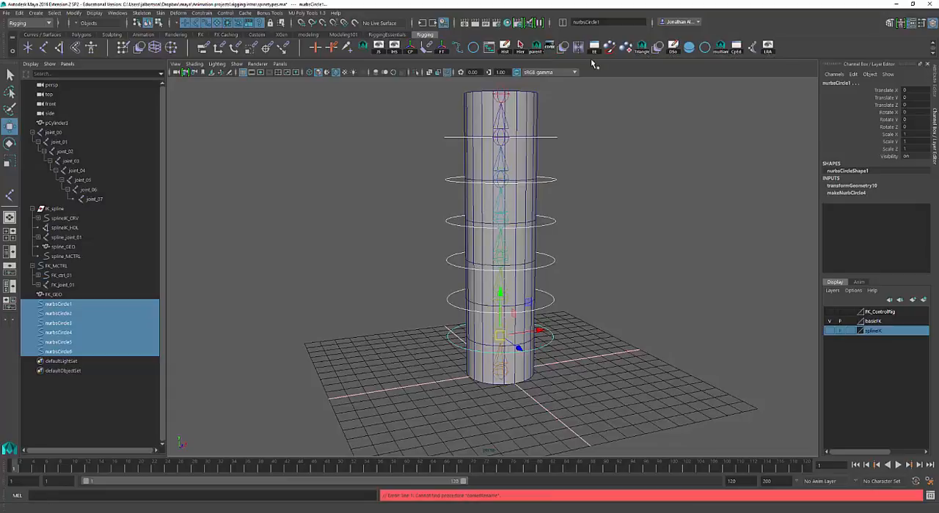
left_click(931, 495)
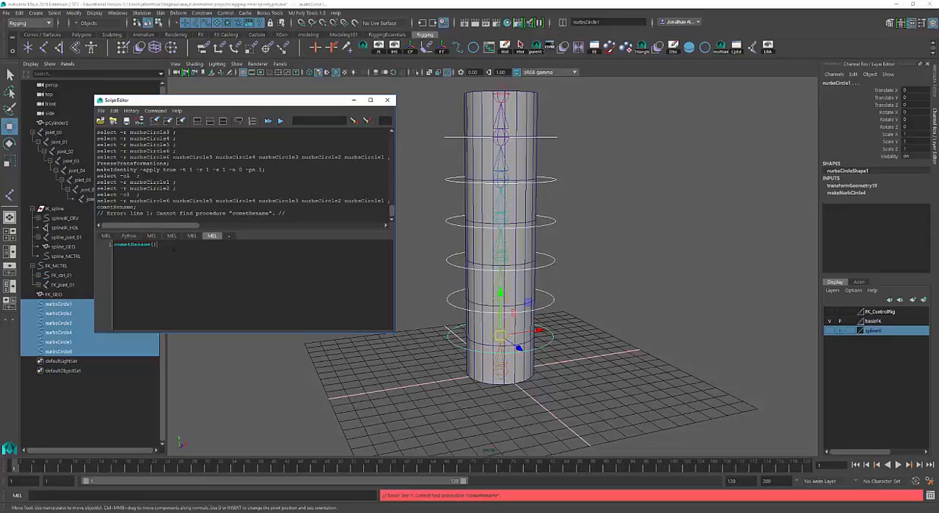
Load the cometRename-v1.2 script from the scripts folder inside the Maya 2016.5 prefs folder
key("ctrl+a")
left_click(101, 111)
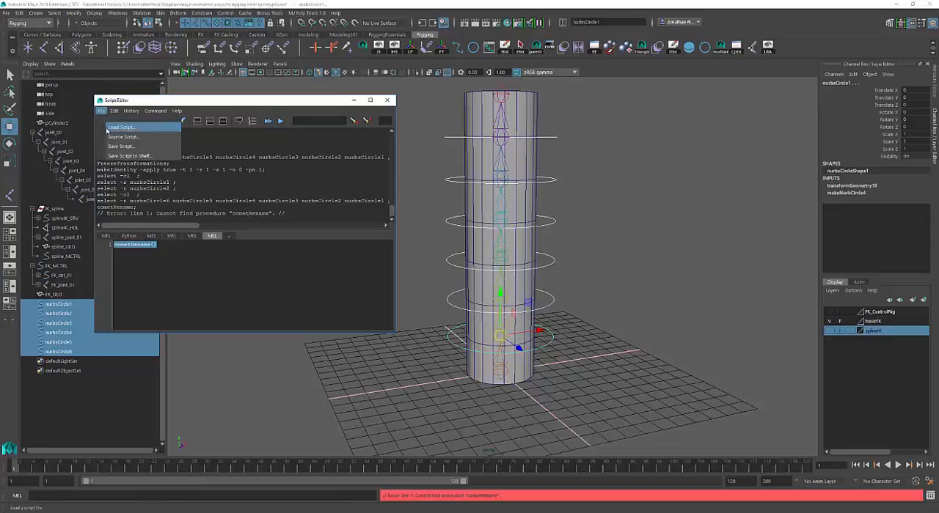
left_click(107, 128)
left_click(230, 98)
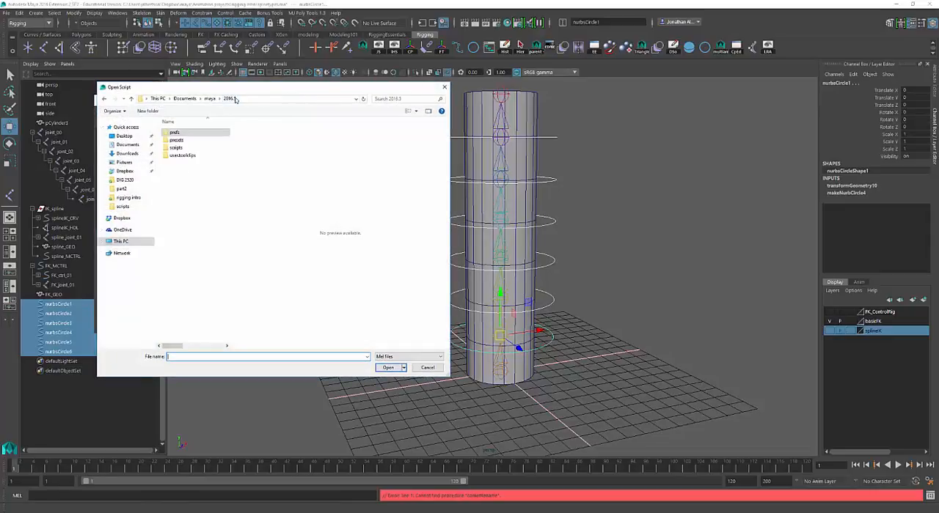
double_click(184, 150)
left_click(229, 99)
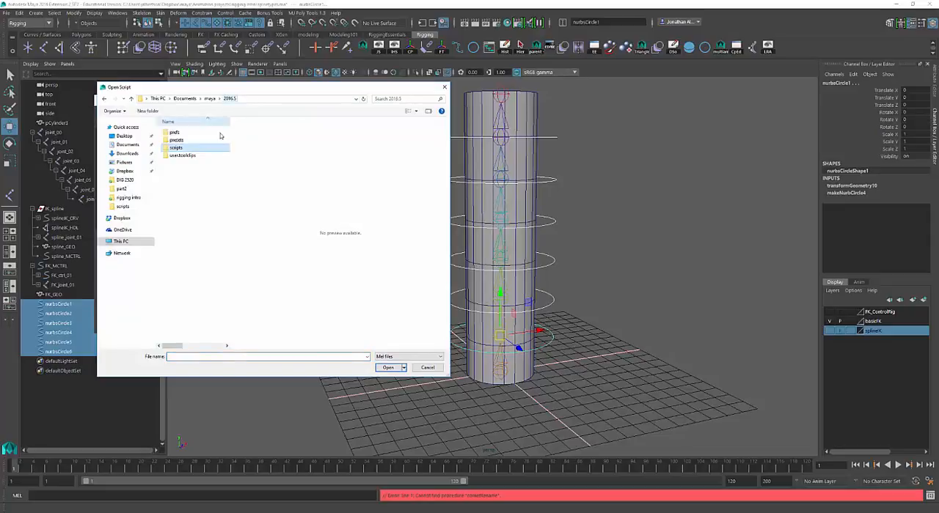
double_click(178, 133)
double_click(175, 171)
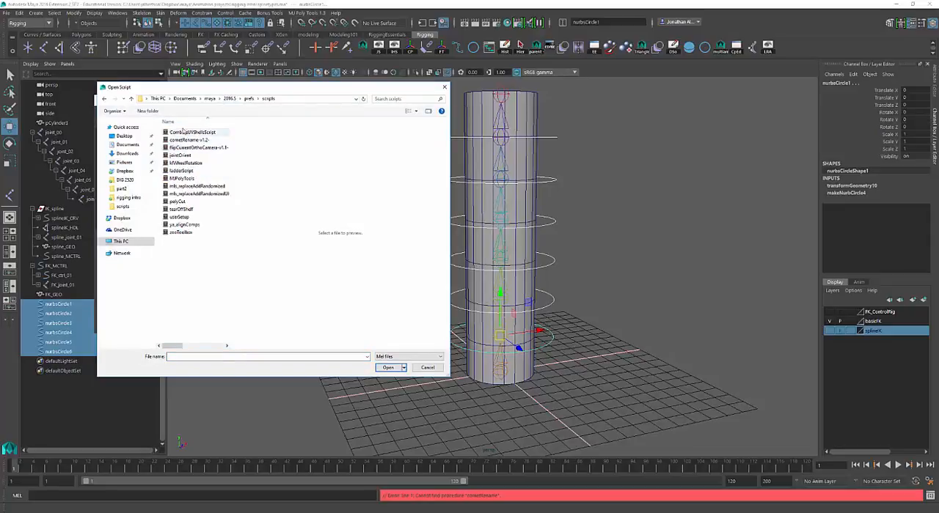
left_click(189, 140)
left_click(384, 367)
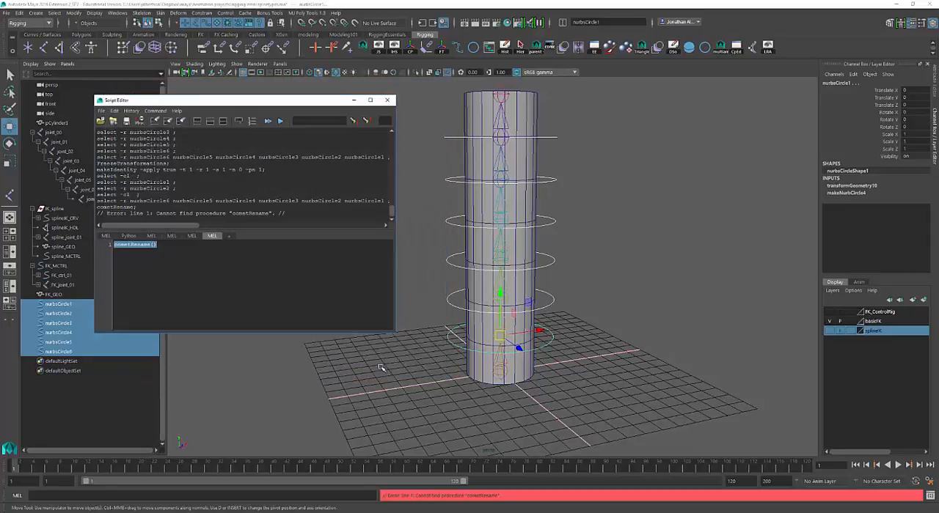
Execute the cometRename script to open its rename window, move the window clear of the cylinder, and close the Script Editor
left_click(317, 287)
key("ctrl+Return")
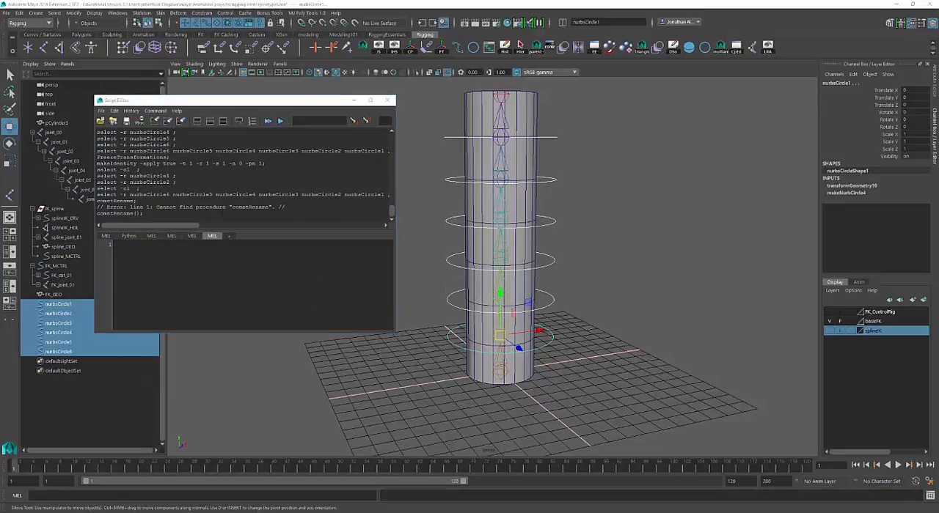
left_click_drag(638, 145, 715, 103)
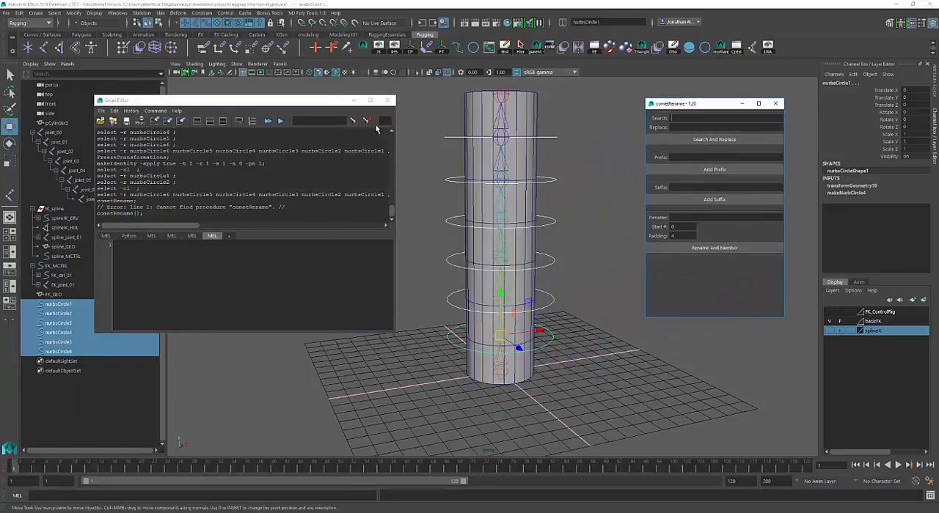
left_click(387, 101)
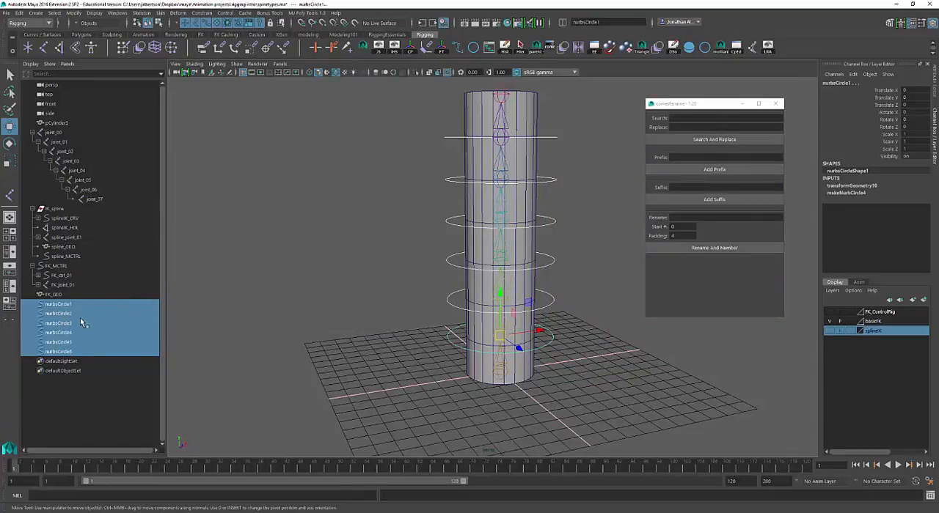
Rename and number the selected circles with the base name FK_control_, start number 1 and padding 2
left_click(678, 217)
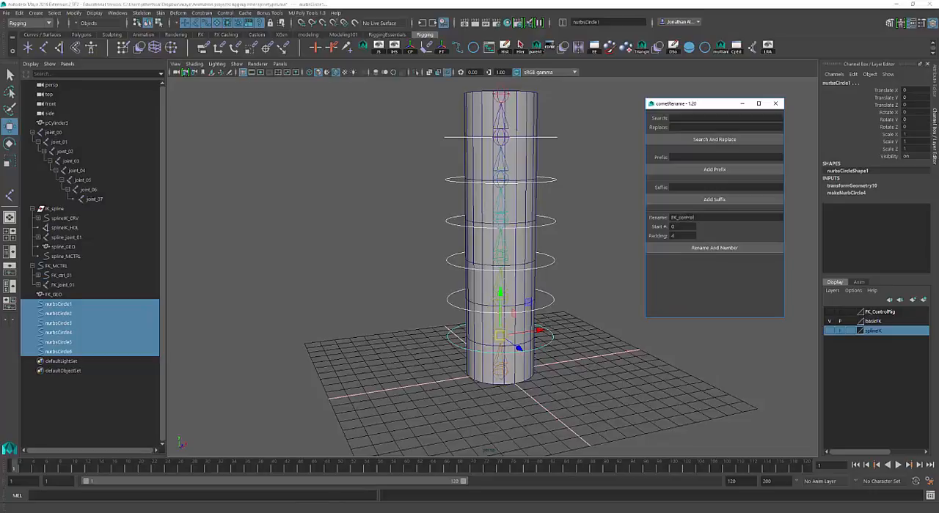
left_click(676, 236)
left_click(691, 249)
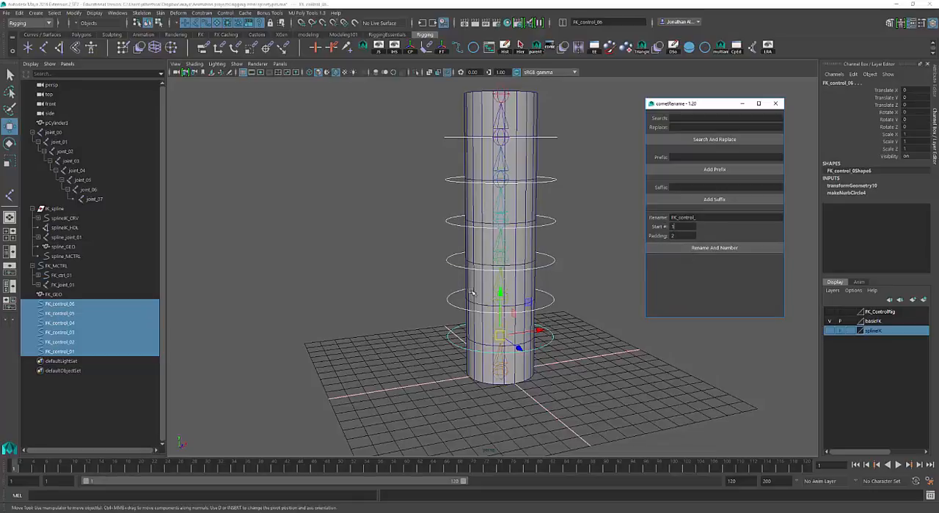
Check the numbering order along the spine by selecting each control in turn from FK_control_01 to FK_control_06
left_click(70, 352)
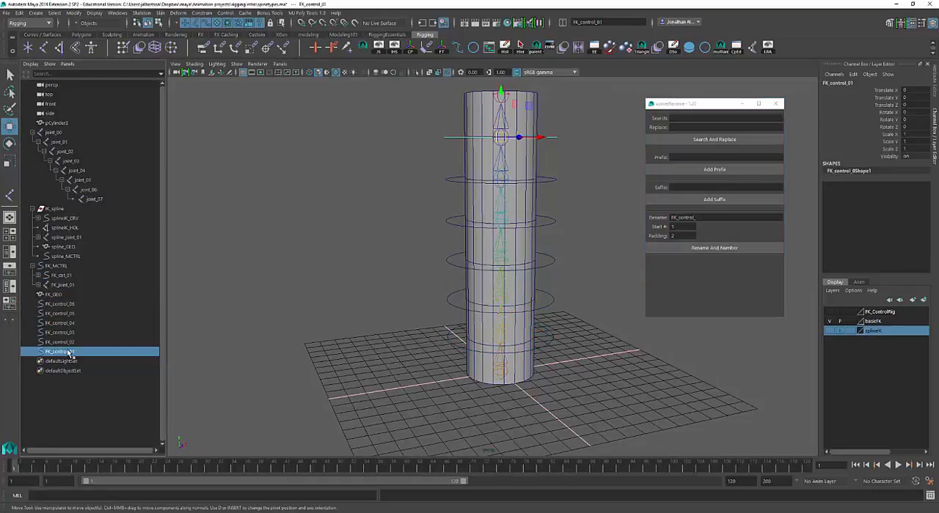
left_click(67, 341)
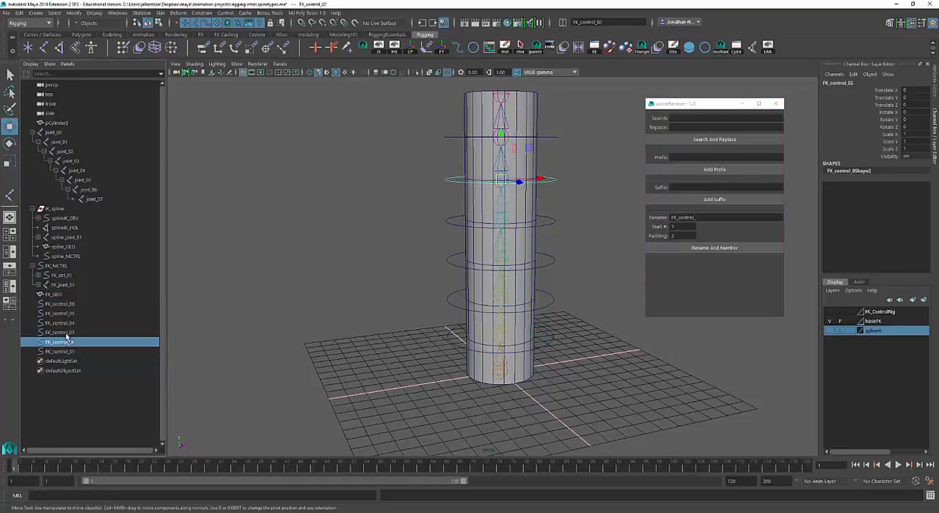
left_click(68, 333)
left_click(67, 322)
left_click(68, 313)
left_click(67, 304)
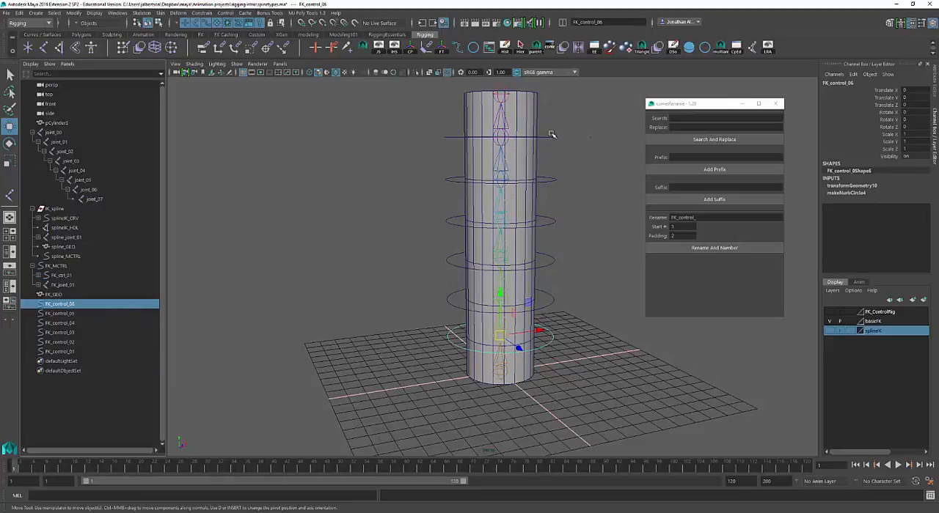
Undo the selection changes and the batch renaming of the six circles
key("ctrl+z")
key("ctrl+z")
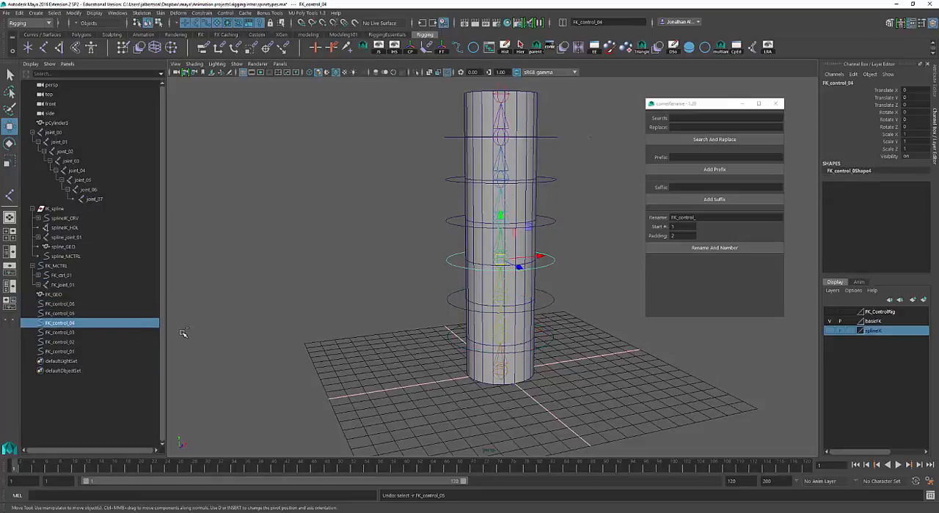
key("ctrl+z")
key("ctrl+z")
key("ctrl+z")
key("ctrl+z")
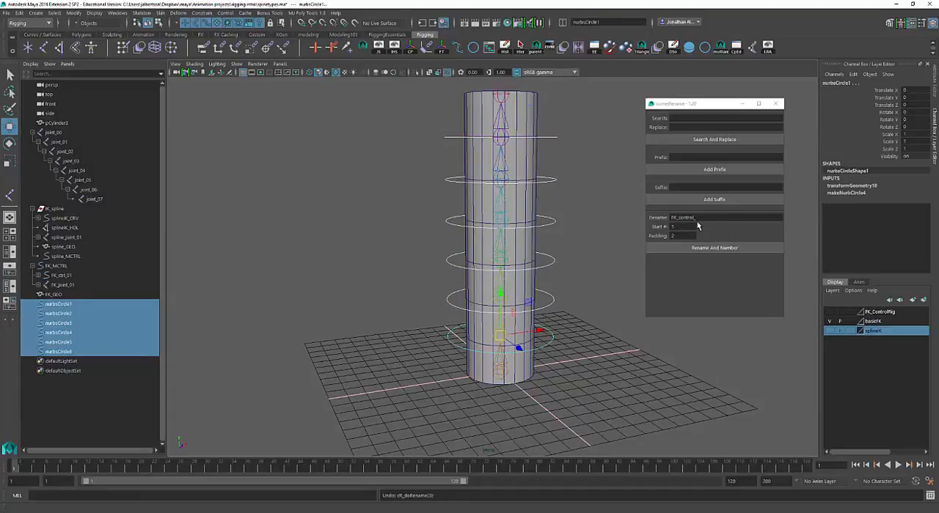
Select the circles in order from nurbsCircle1 to nurbsCircle6 and rename them FK_control_01 through FK_control_06
left_click(62, 352)
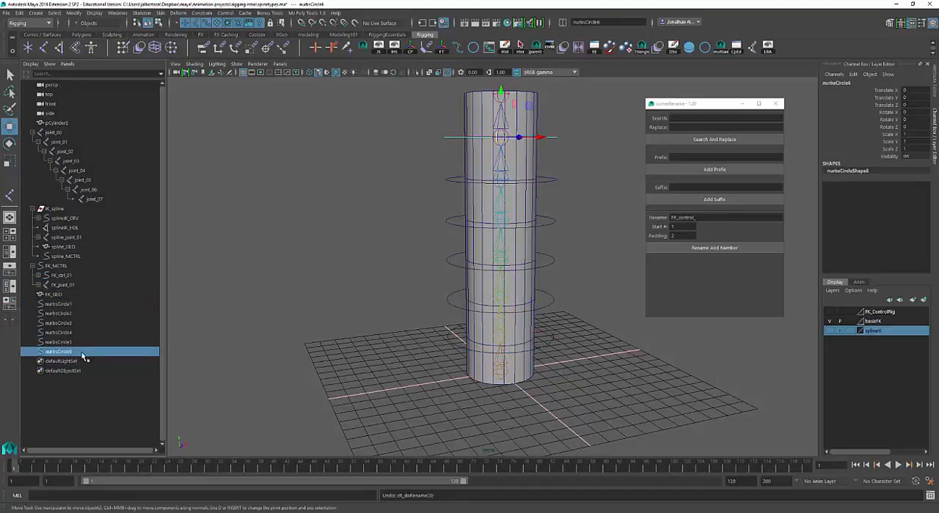
left_click(68, 306)
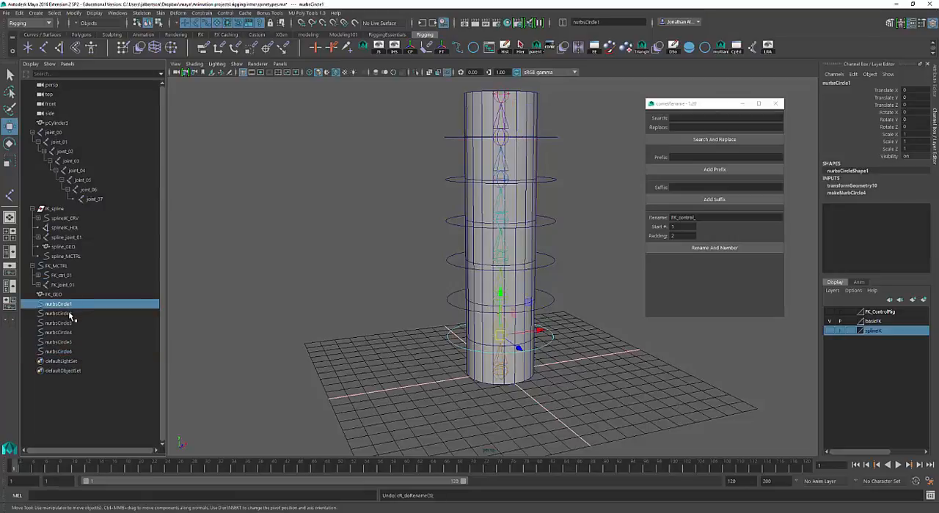
left_click_drag(70, 315, 71, 354)
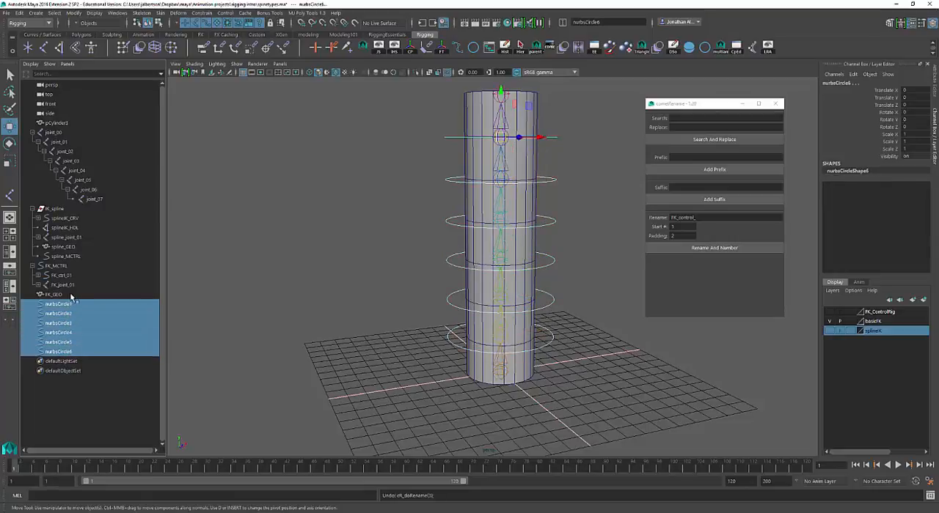
left_click(719, 249)
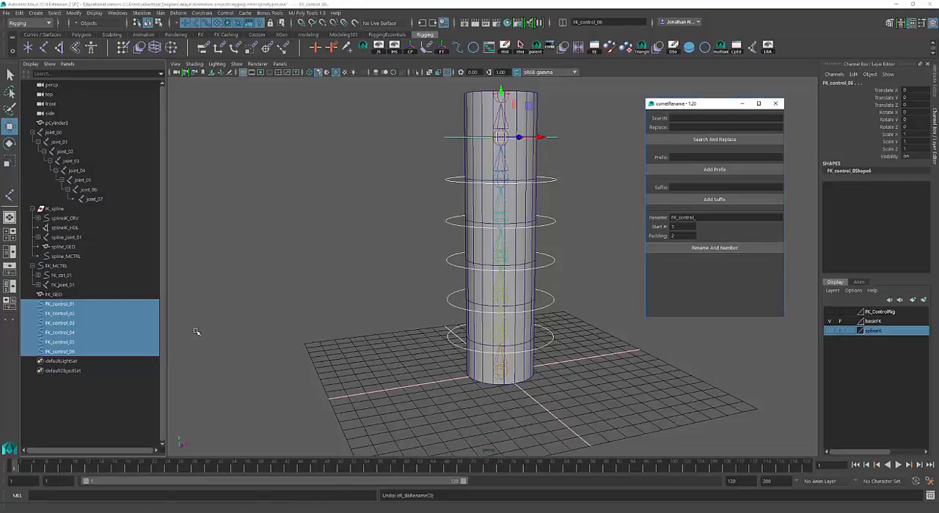
Check the new order by selecting FK_control_01, FK_control_02, FK_control_05 and FK_control_06, and close the cometRename window
left_click(82, 305)
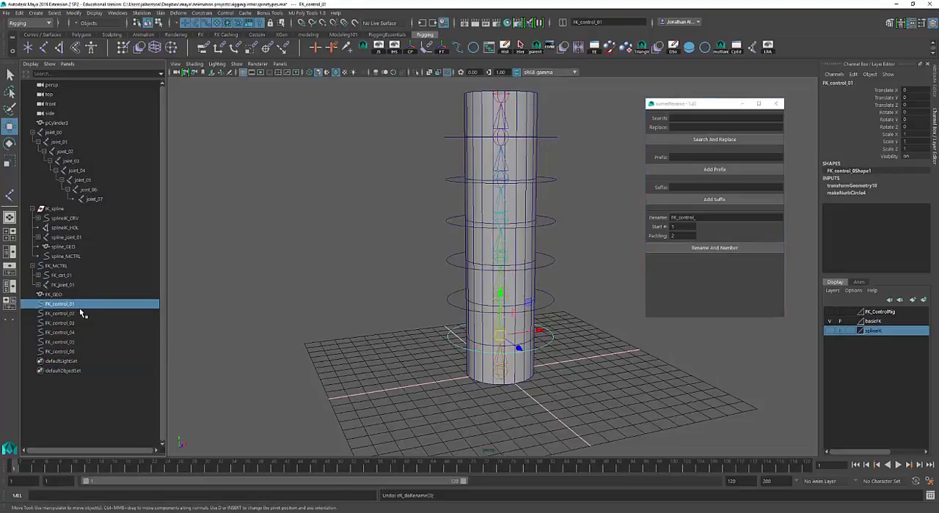
left_click(80, 313)
left_click(80, 342)
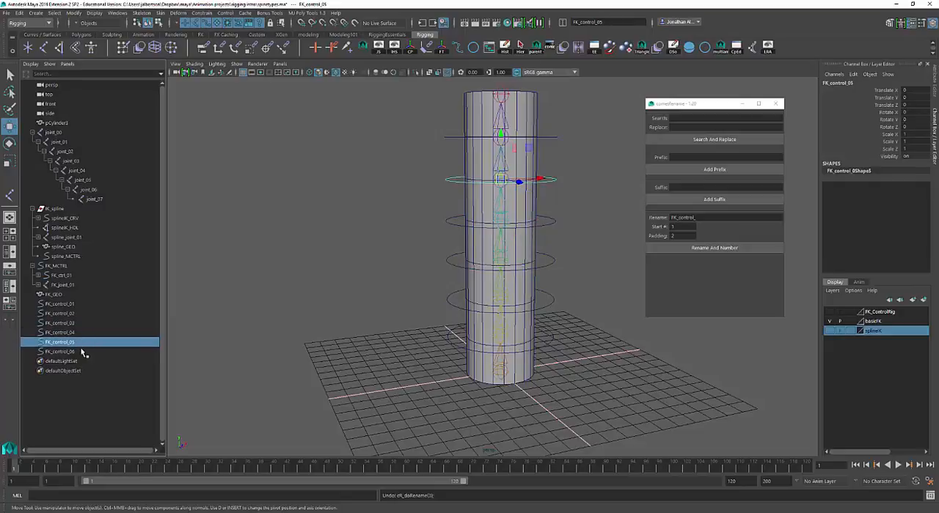
left_click(80, 351)
scroll(579, 329, "up", 5)
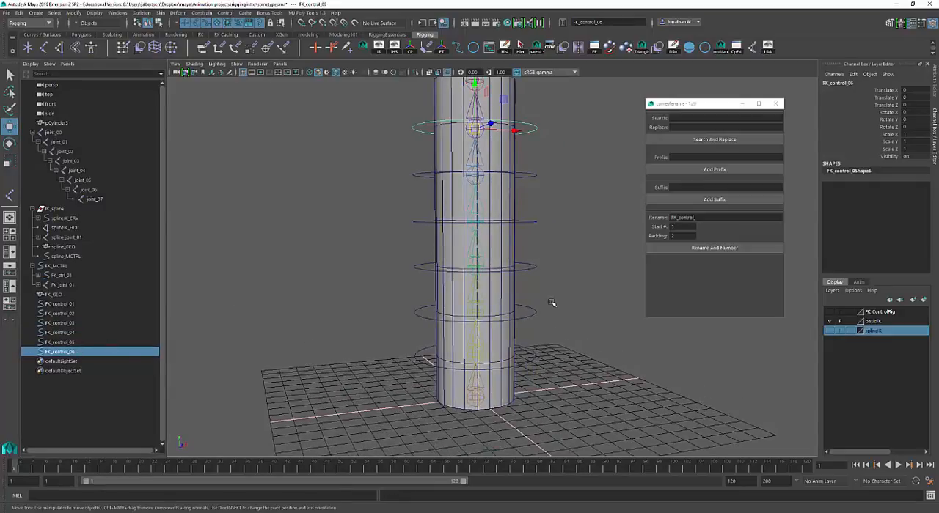
scroll(553, 303, "down", 2)
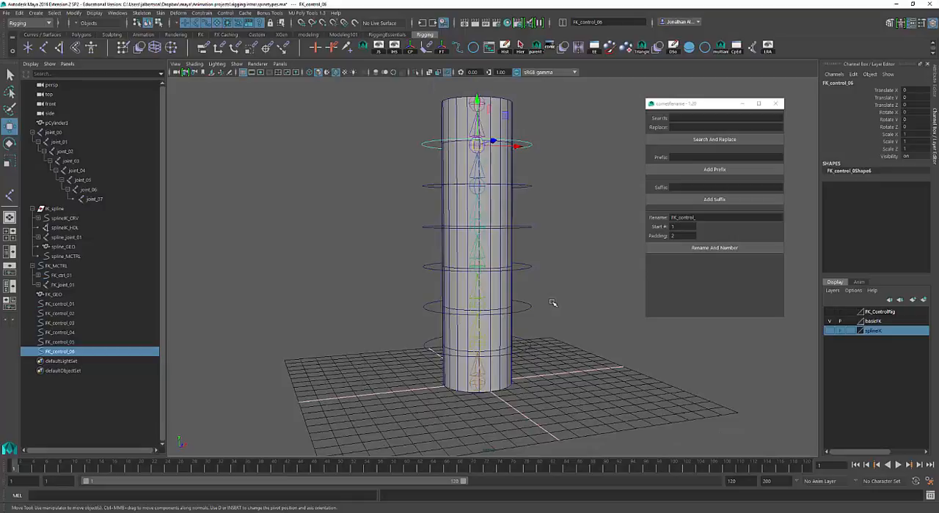
left_click(775, 104)
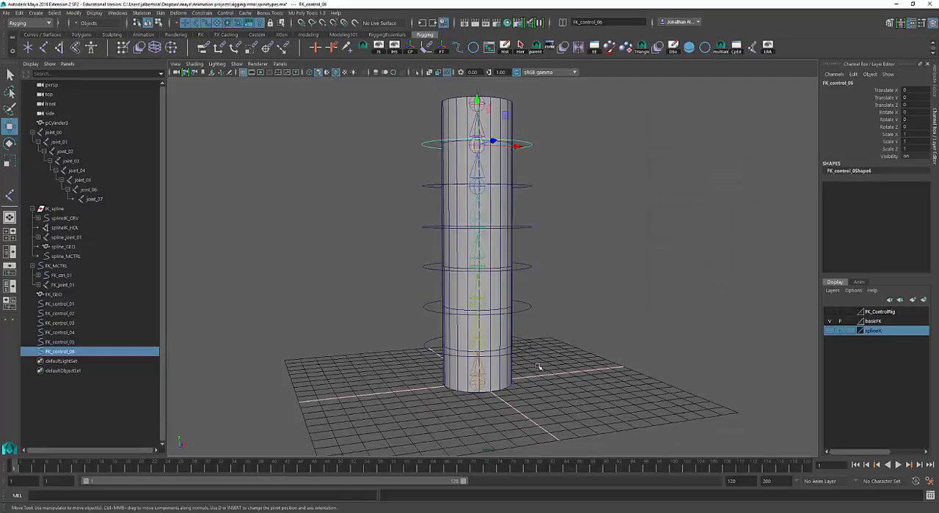
Rename the base joint joint_00 to root_joint and clear the selection
left_click(484, 388)
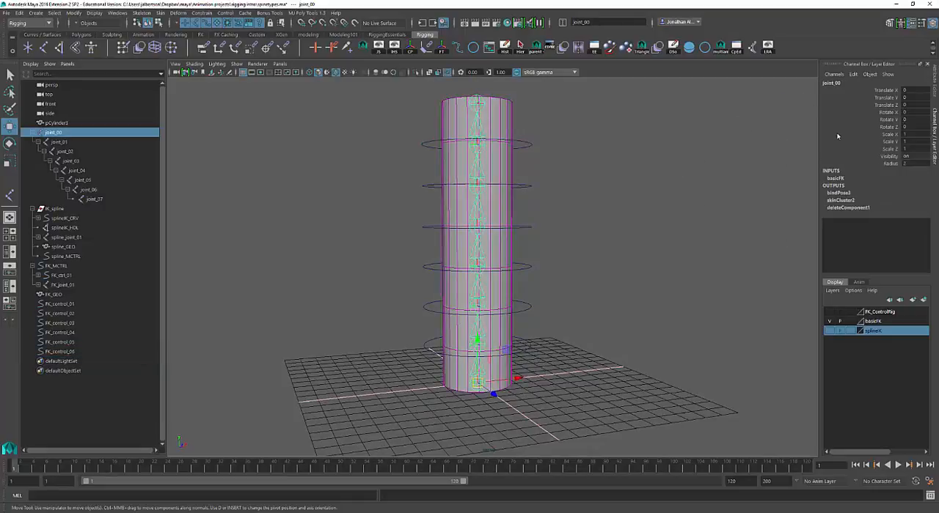
left_click(835, 84)
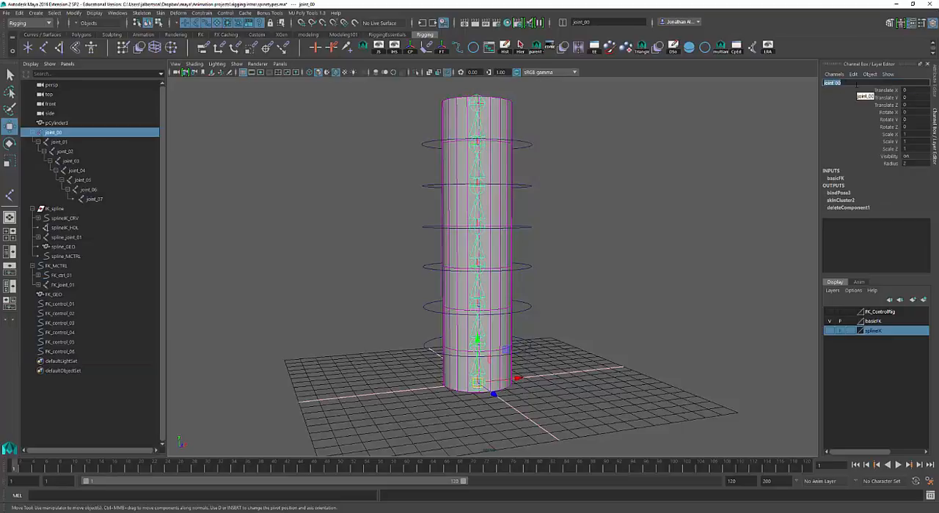
type("J")
type("oot_joint")
key("Return")
left_click(650, 294)
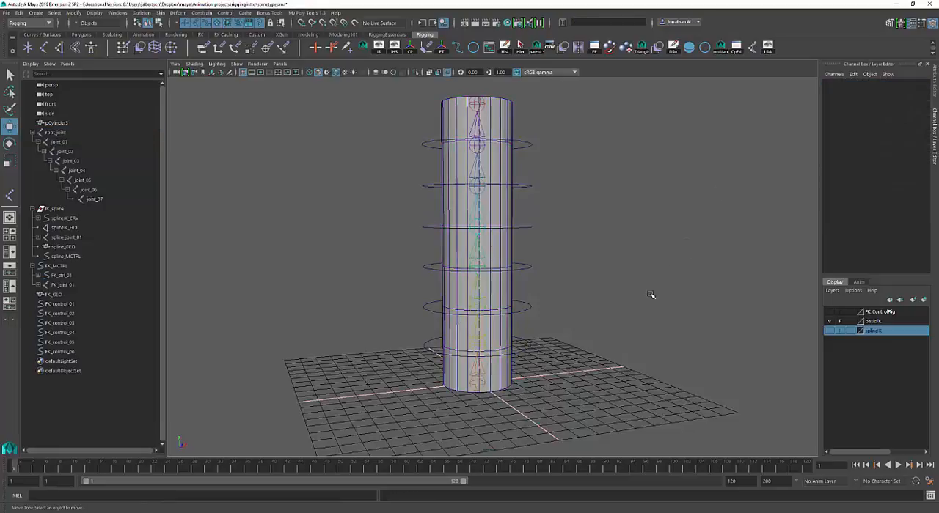
Create a four-arrow control curve on the grid around the base of the cylinder
left_click_drag(629, 340, 629, 344, "alt")
middle_click_drag(629, 340, 657, 339, "alt")
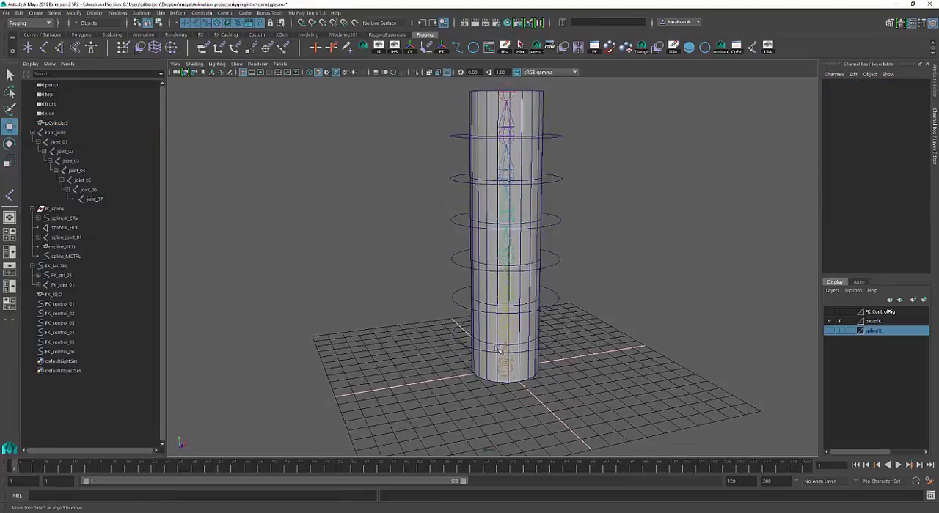
left_click_drag(586, 368, 609, 332, "alt")
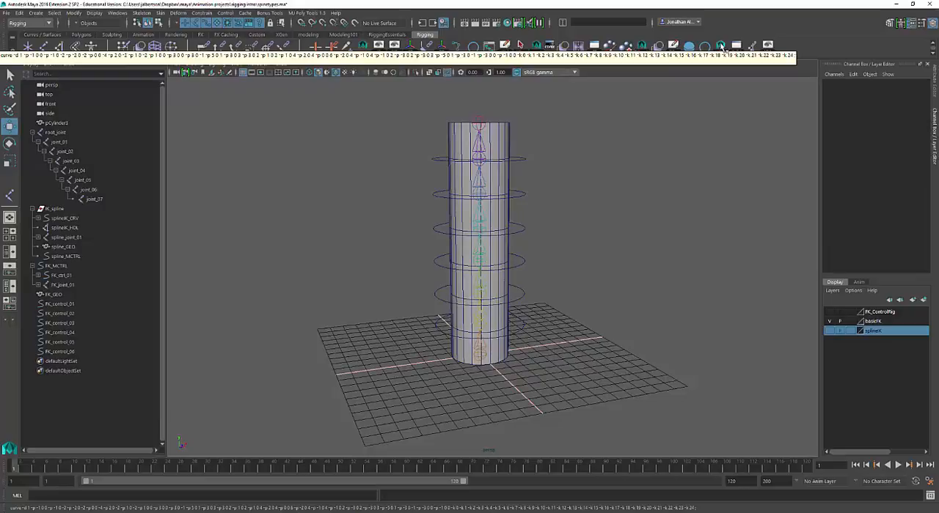
left_click(721, 47)
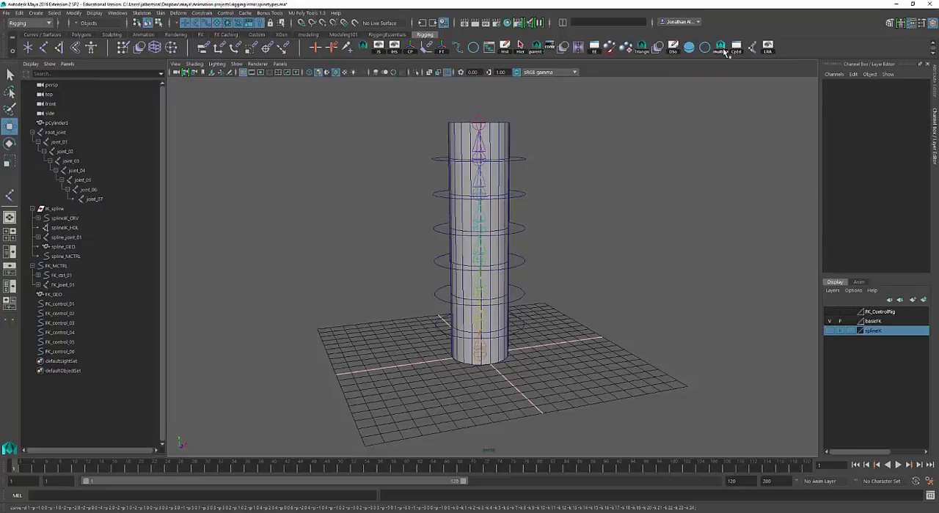
right_click_drag(621, 176, 628, 233, "alt")
left_click_drag(628, 232, 622, 245, "alt")
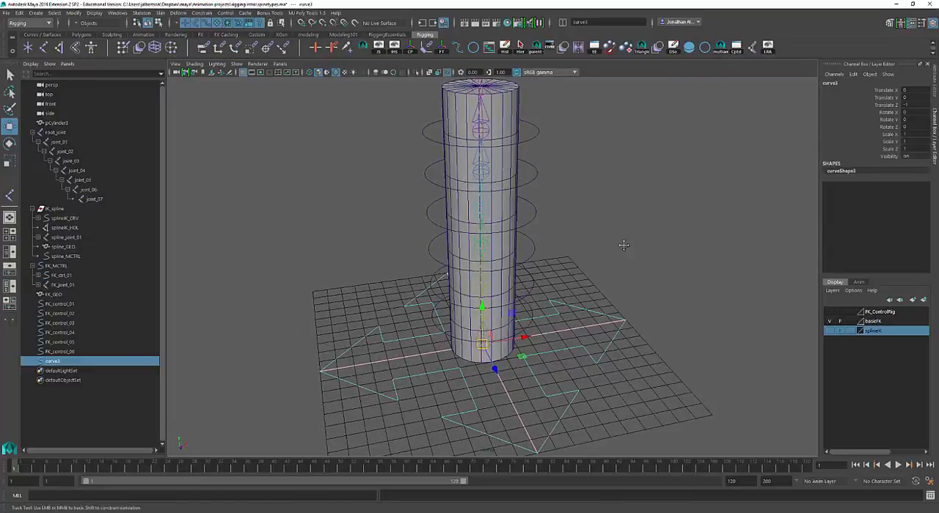
middle_click_drag(621, 245, 645, 189, "alt")
left_click_drag(645, 188, 511, 255, "alt")
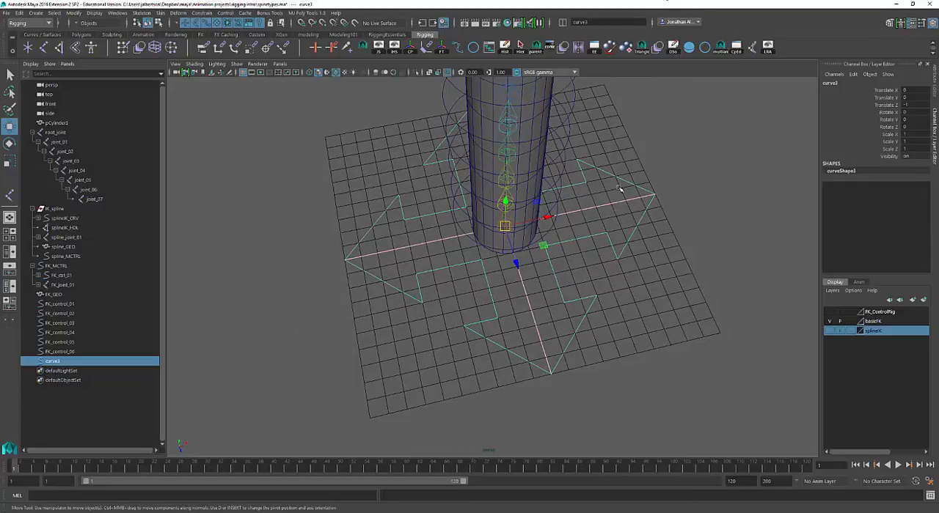
left_click_drag(624, 244, 638, 237, "alt")
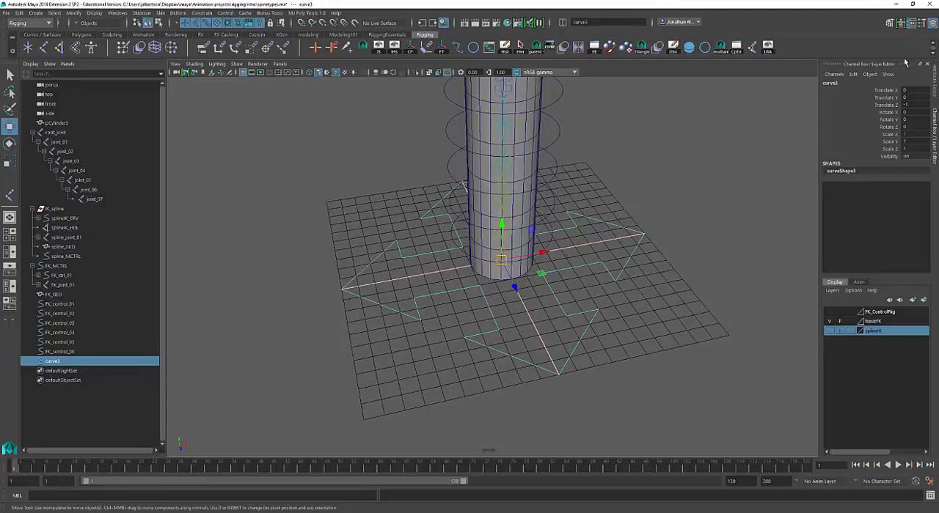
left_click_drag(652, 295, 578, 279, "alt")
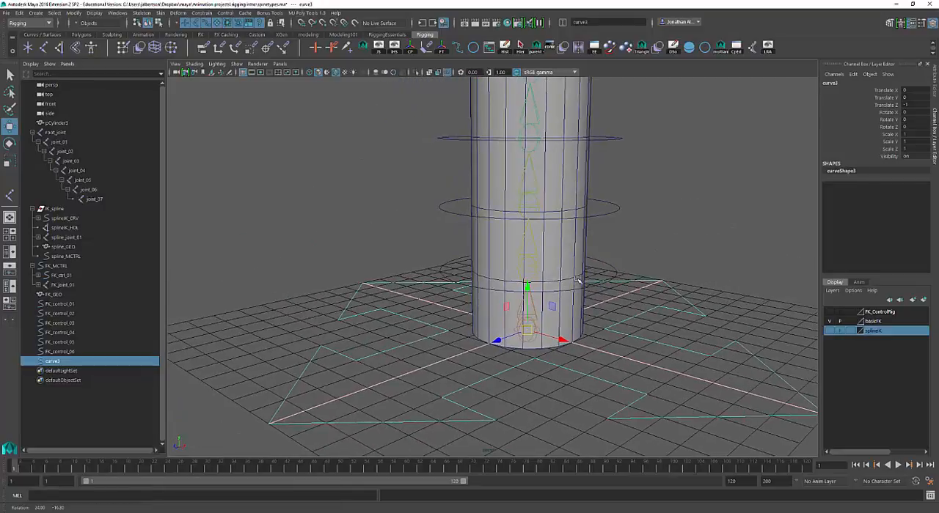
Try setting the arrow curve's Translate Z to 0, and undo the change
double_click(910, 104)
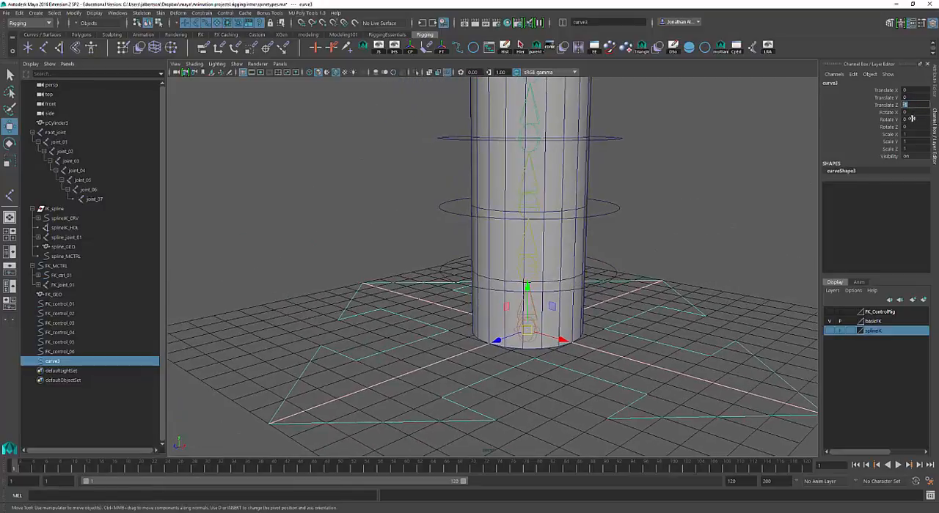
left_click_drag(637, 282, 604, 300, "alt")
middle_click_drag(604, 300, 643, 273, "alt")
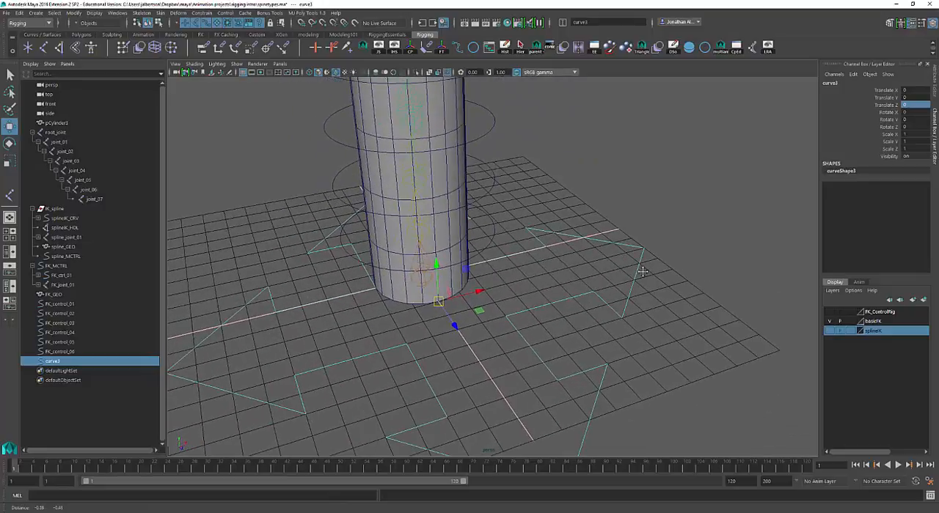
key("ctrl+z")
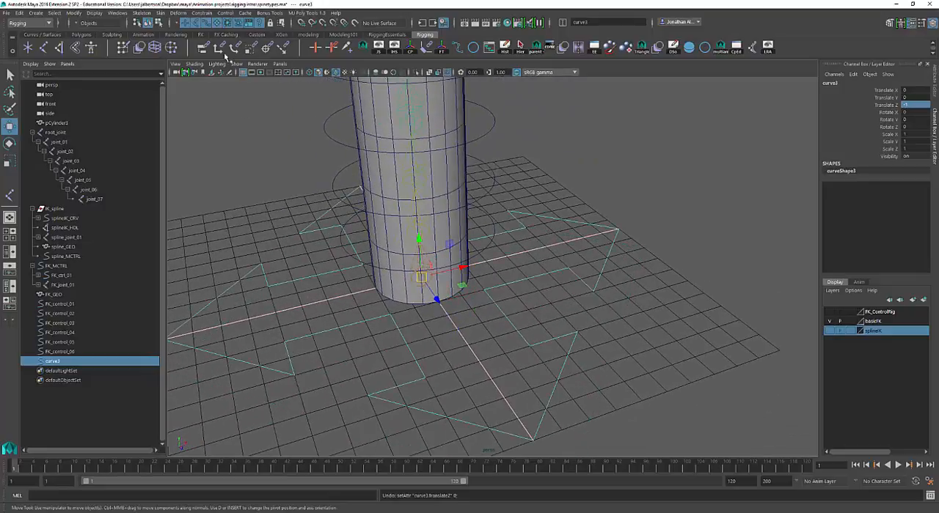
Scale the arrow curve uniformly to about 0.618, freezing its transformations both before and after scaling
left_click_drag(656, 217, 622, 215, "alt")
key("r")
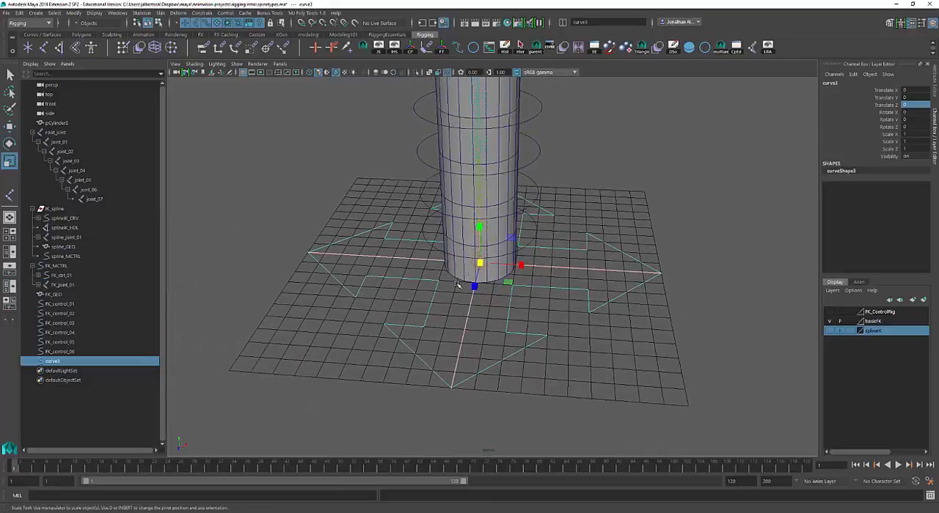
left_click_drag(478, 262, 393, 266)
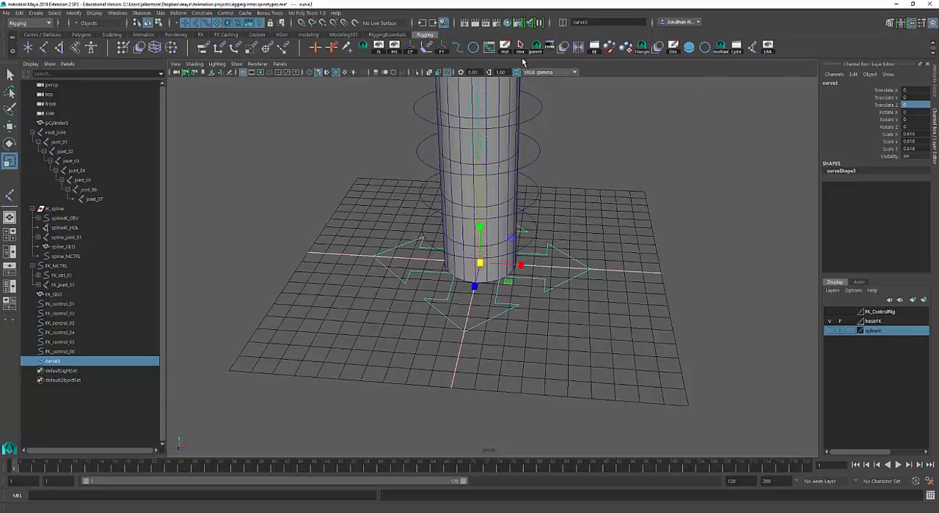
left_click(660, 225)
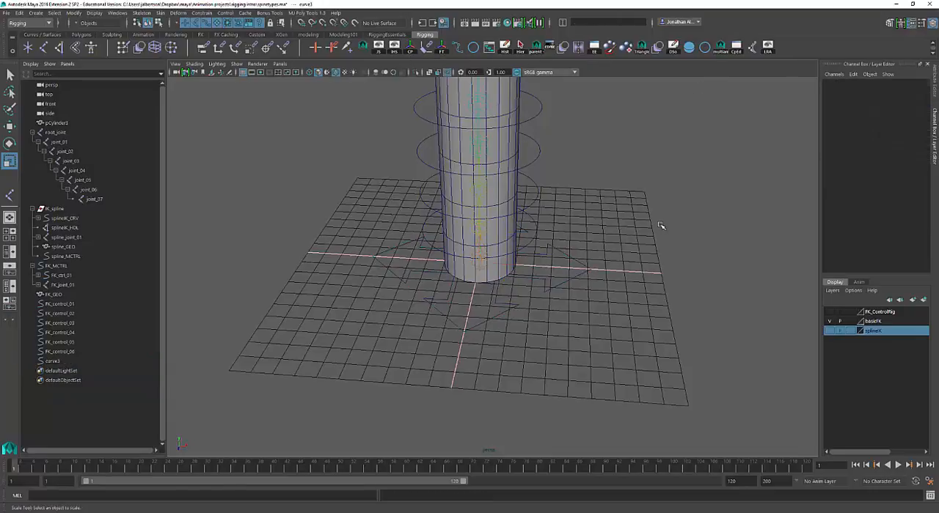
Rename the four-arrow curve at the cylinder's base to FK_GlobalCTRL
left_click_drag(660, 225, 612, 202, "alt")
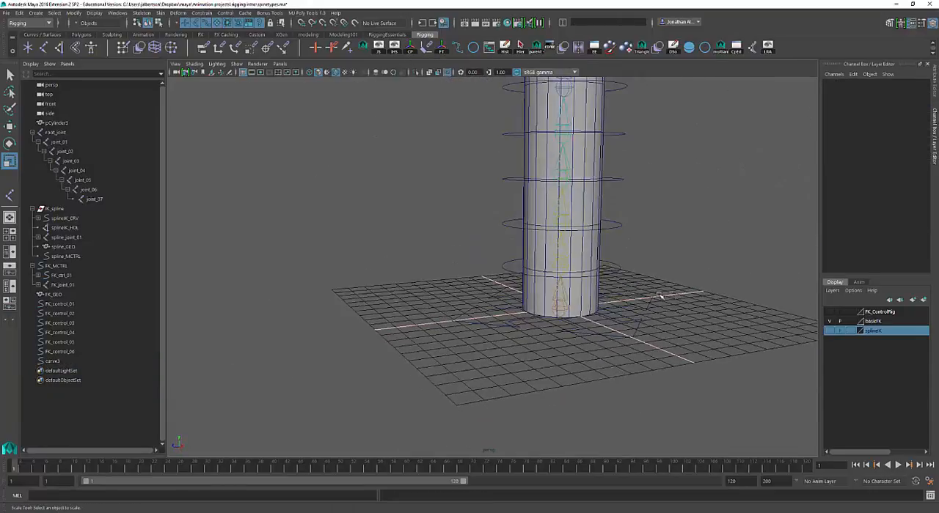
left_click(660, 296)
left_click_drag(661, 296, 689, 329, "alt")
left_click(833, 83)
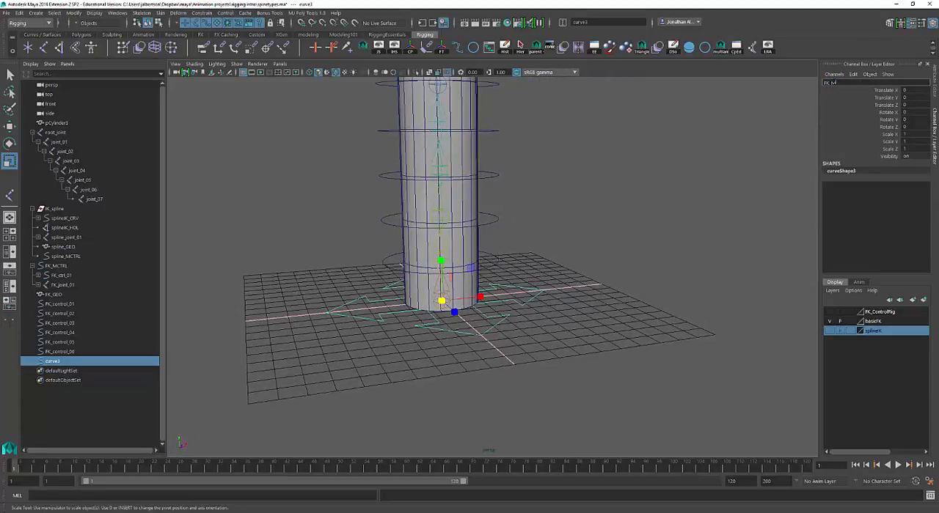
type("FK_GlobalCTRL")
key("Return")
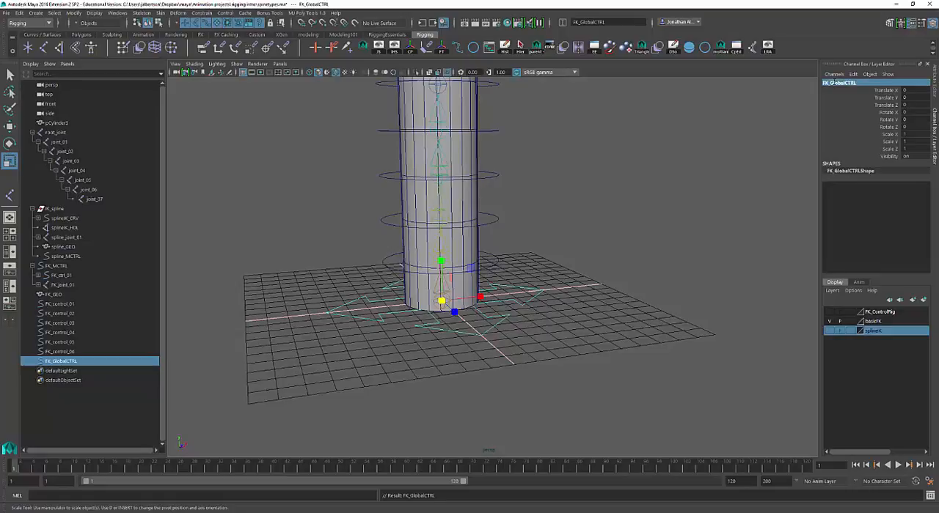
Parent-constrain root_joint to FK_GlobalCTRL, with the control selected before the joint
left_click_drag(611, 189, 623, 293, "alt")
key("q")
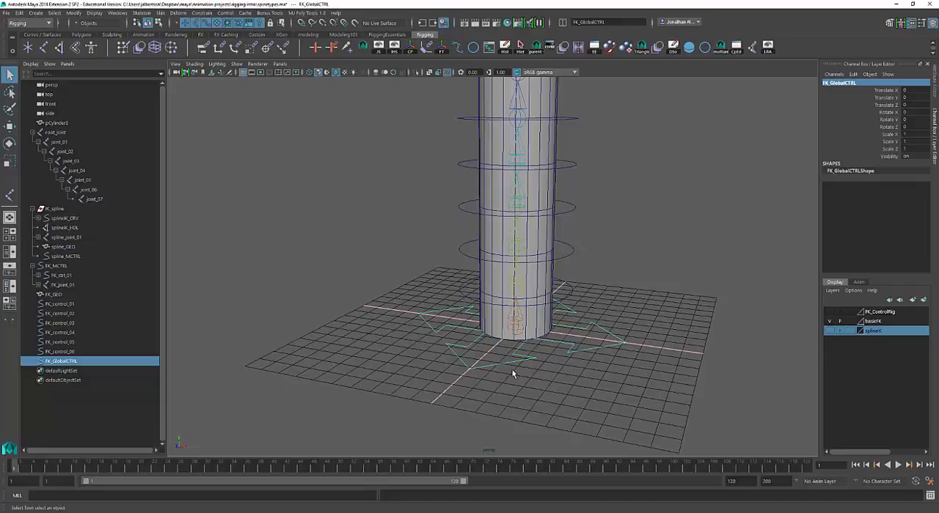
left_click(514, 336)
left_click(563, 352)
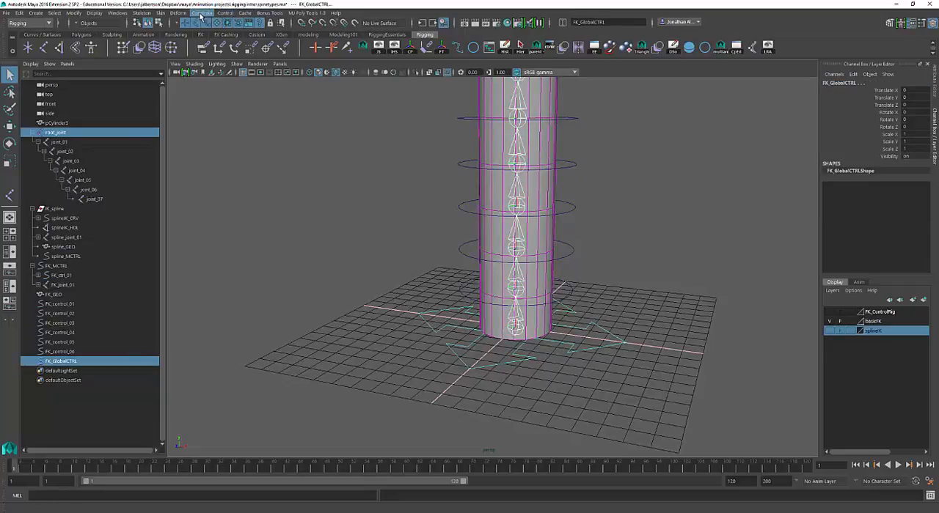
left_click(482, 365)
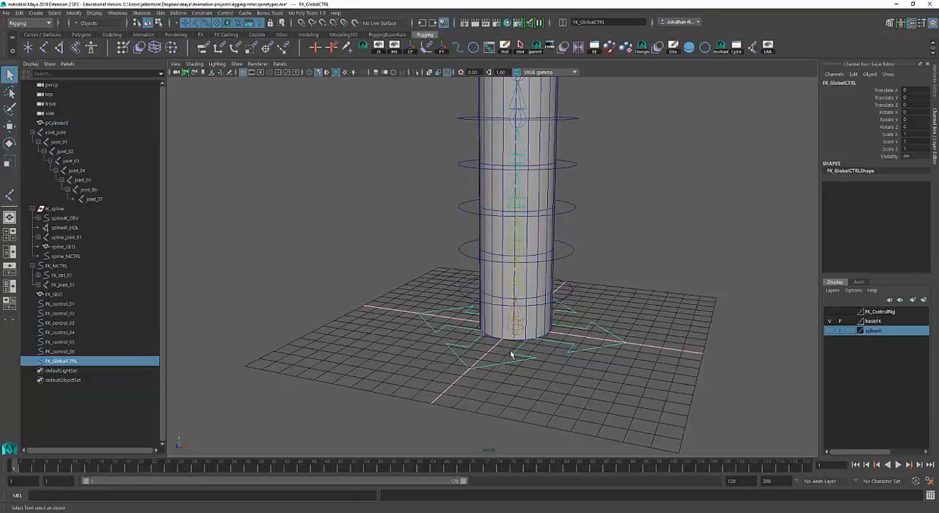
left_click(516, 333, "shift")
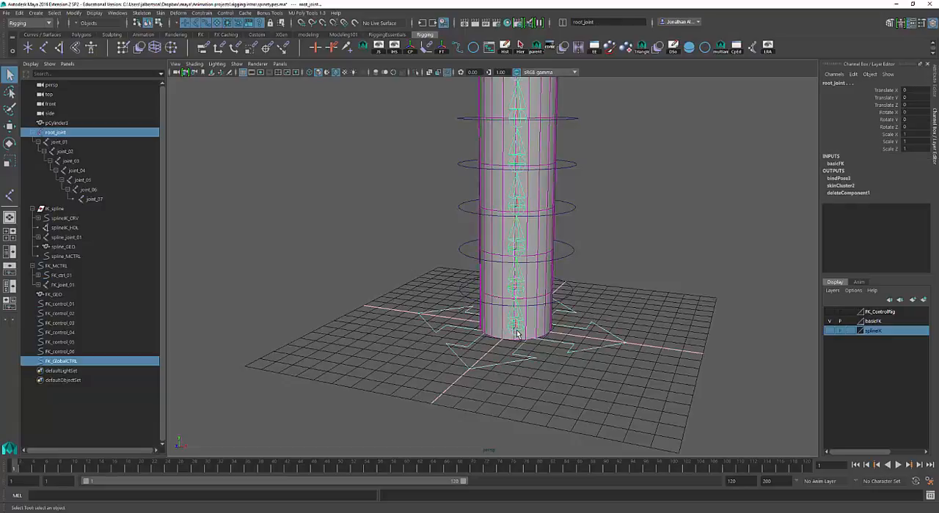
left_click(209, 12)
left_click(268, 38)
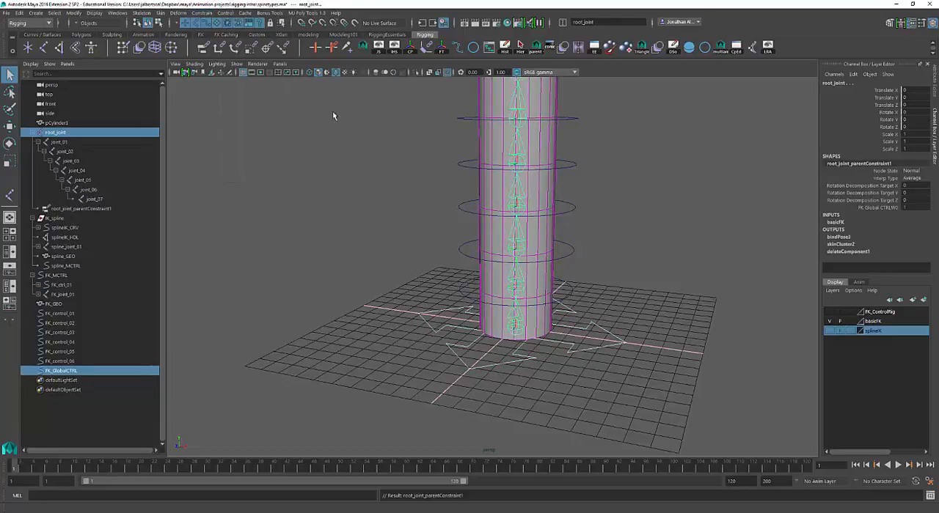
Test moving and scaling FK_GlobalCTRL, and undo the tests together with the parent constraint on root_joint
left_click(574, 349)
key("w")
left_click_drag(557, 334, 523, 323)
key("ctrl+z")
key("r")
key("ctrl+z")
key("ctrl+z")
key("ctrl+z")
key("ctrl+z")
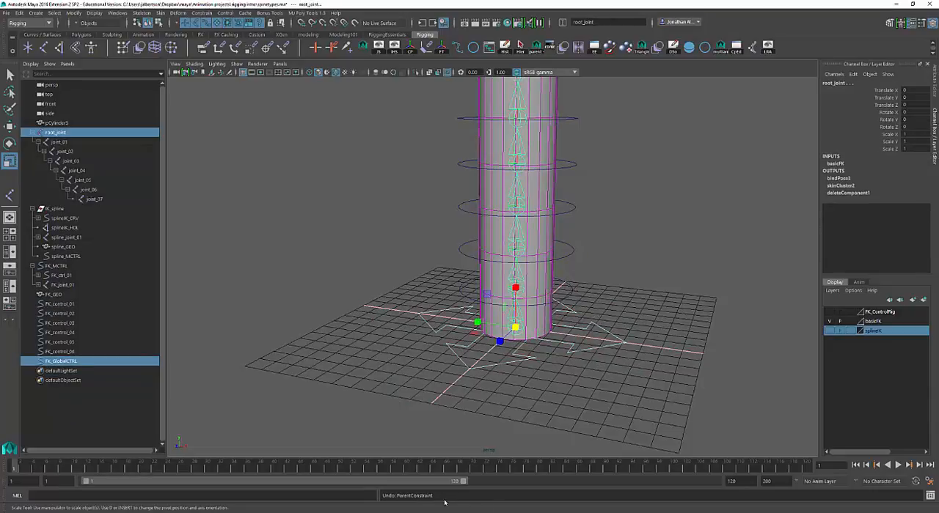
Parent root_joint under FK_GlobalCTRL and expand the control's hierarchy
left_click(505, 362)
key("q")
left_click(516, 336)
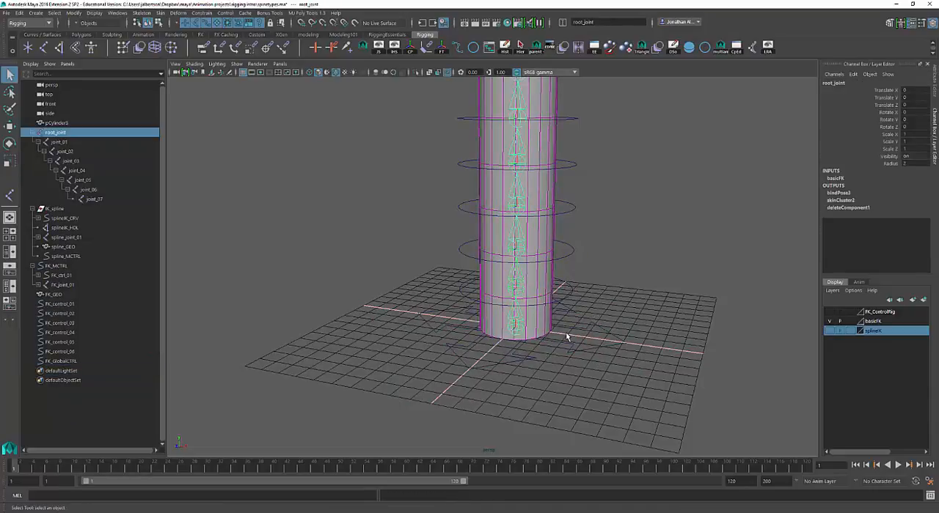
left_click(568, 355, "shift")
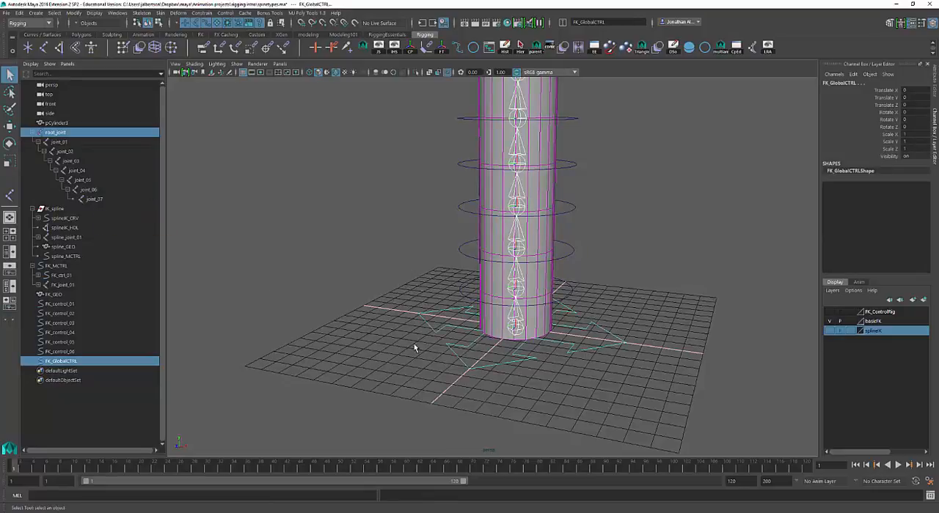
key("p")
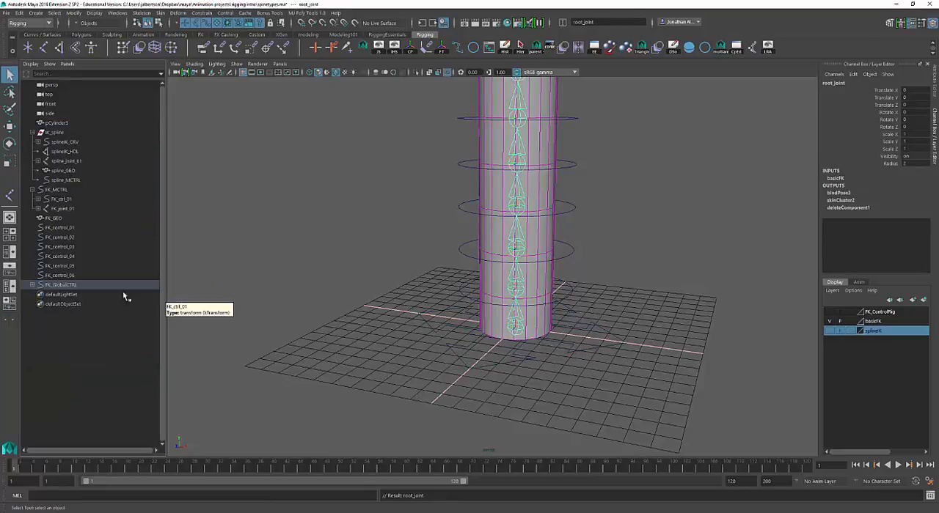
left_click(32, 285)
Test moving and uniformly scaling FK_GlobalCTRL with its joint chain, undoing each transformation
left_click(64, 285)
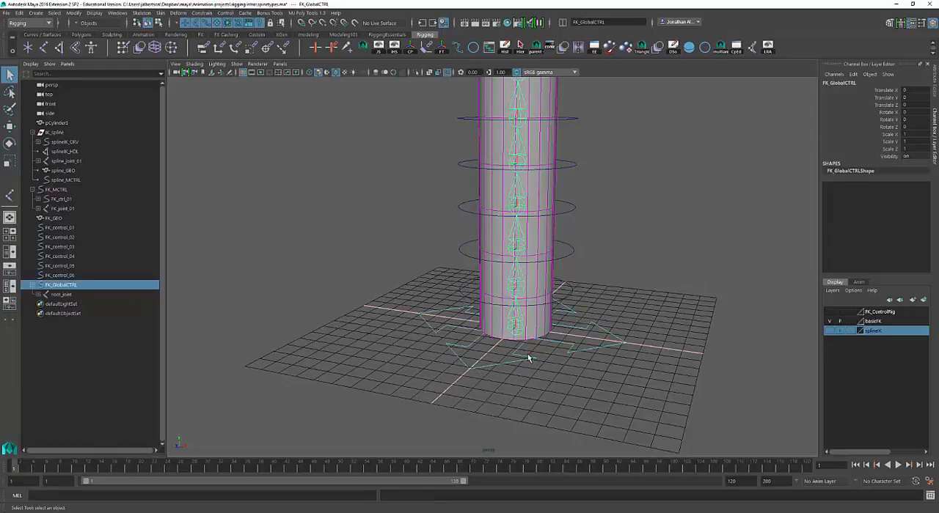
key("w")
left_click_drag(542, 349, 440, 347)
key("ctrl+z")
key("r")
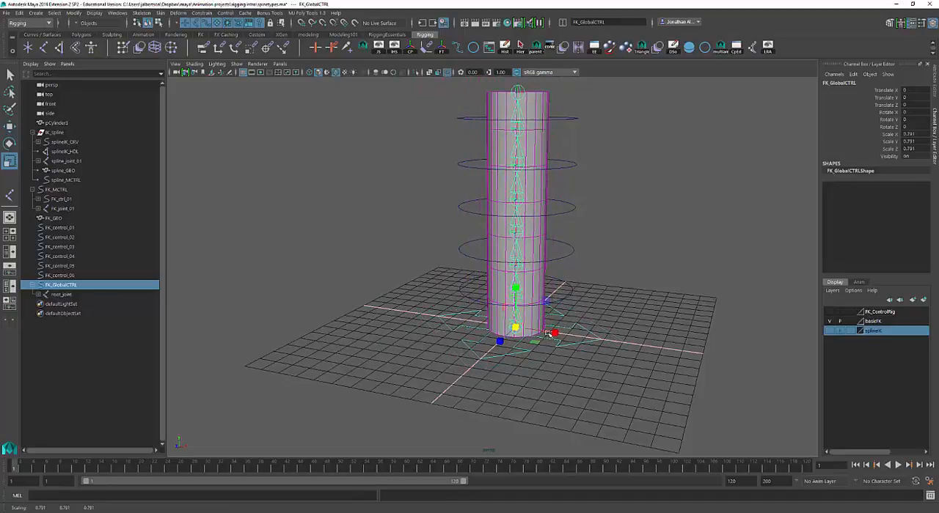
key("ctrl+z")
Select root_joint under FK_GlobalCTRL and expand it to examine its child joint
right_click_drag(622, 314, 682, 311, "alt")
middle_click_drag(682, 310, 672, 314, "alt")
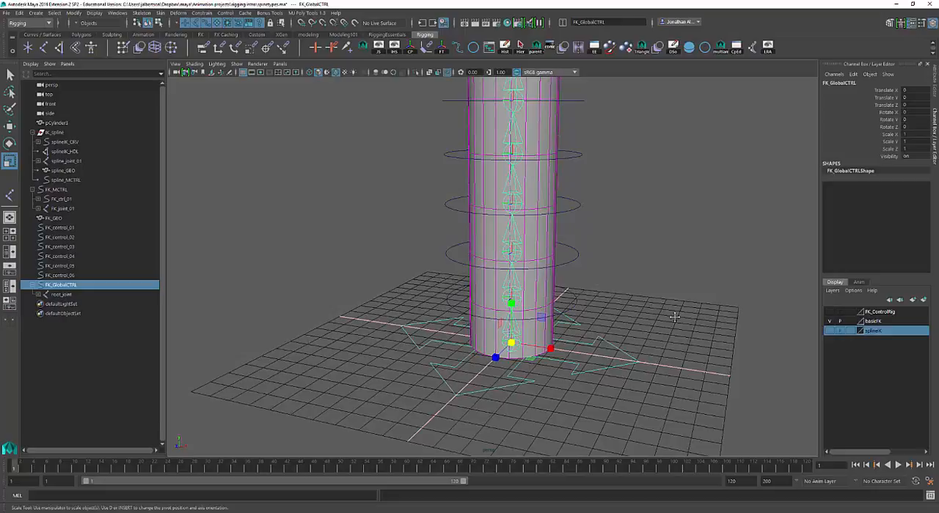
left_click(63, 296)
left_click(38, 294)
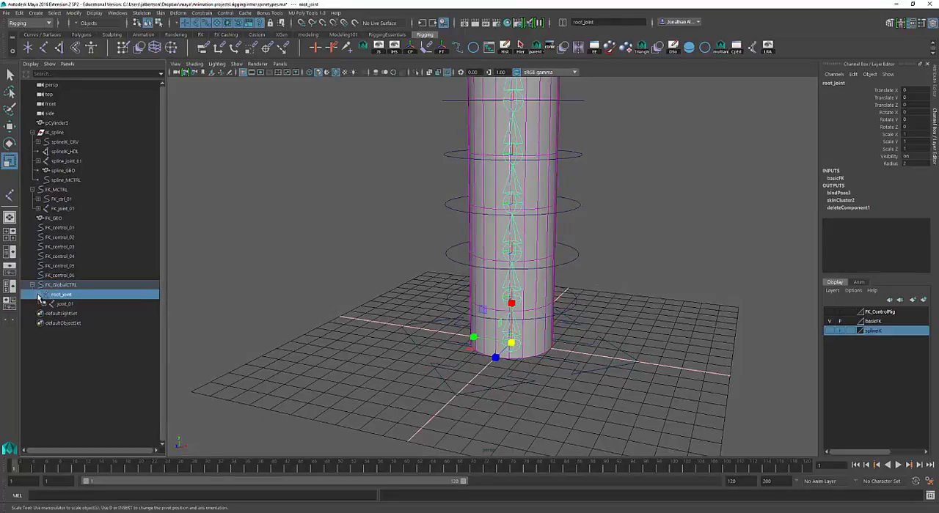
Orient-constrain joint_01 to FK_control_01, the lowest circle control on the cylinder
right_click_drag(623, 303, 564, 303, "alt")
middle_click_drag(565, 302, 555, 303, "alt")
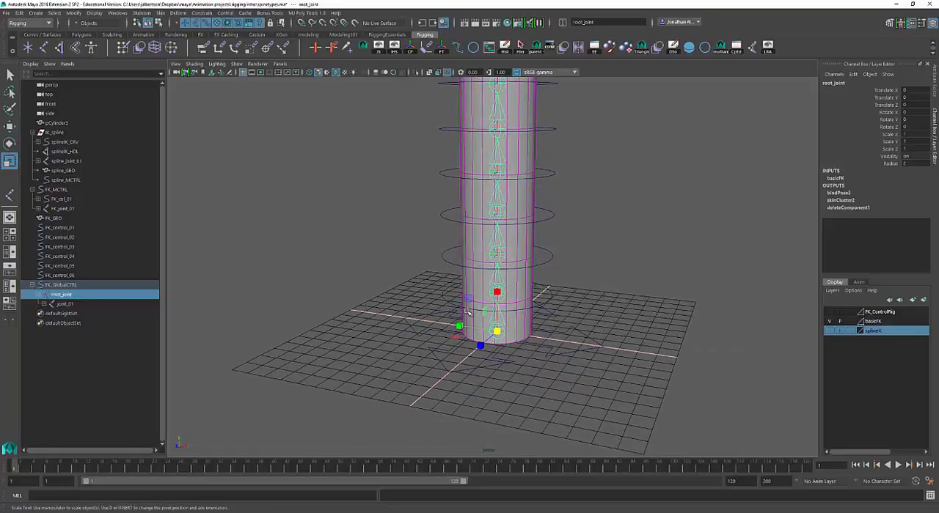
right_click_drag(554, 302, 630, 311, "alt")
left_click_drag(612, 297, 609, 291, "alt")
middle_click_drag(608, 288, 593, 267, "alt")
right_click_drag(588, 289, 601, 293, "alt")
left_click(547, 296)
key("w")
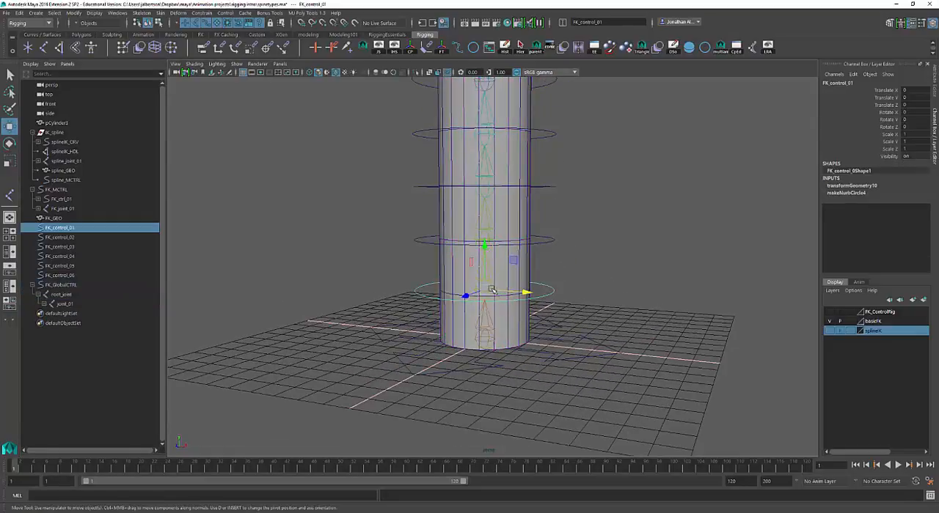
mouse_move(622, 274)
left_mouse_down("alt")
mouse_move(610, 273)
mouse_move(611, 285)
left_mouse_up("alt")
key("q")
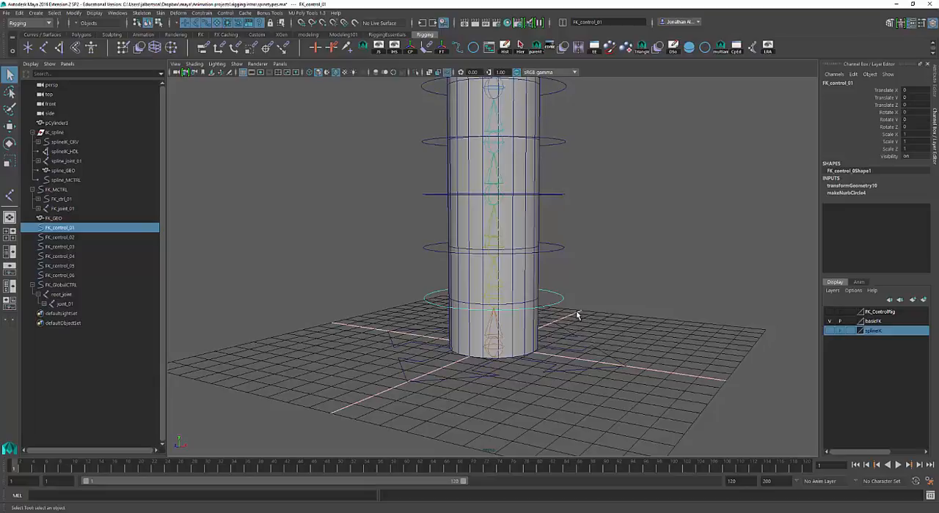
left_click_drag(502, 302, 575, 308, "alt")
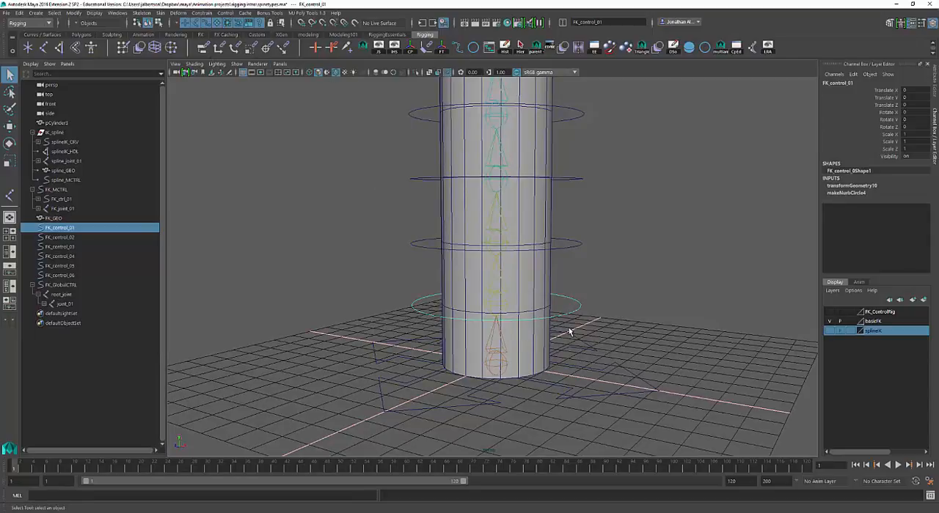
scroll(587, 329, "down", 1)
scroll(536, 294, "down", 1)
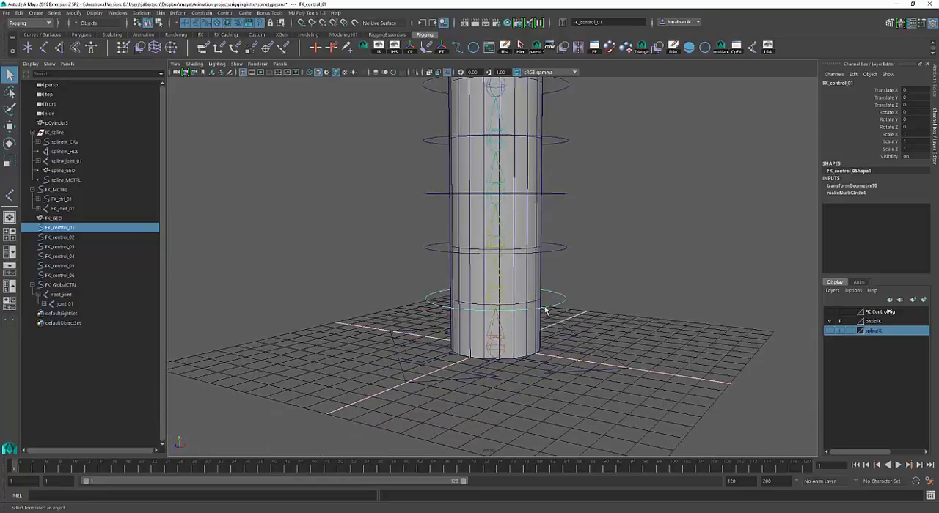
left_click(497, 301, "shift")
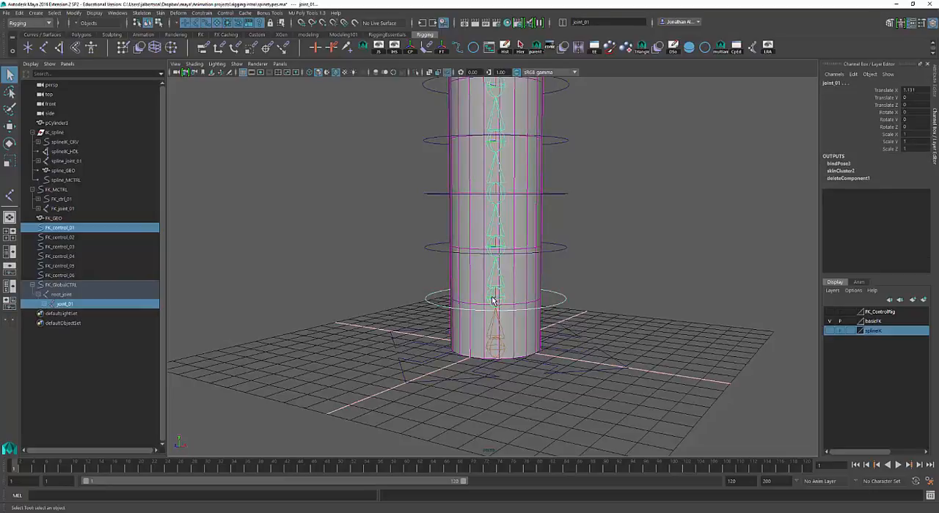
left_click(236, 50)
Test the new orient constraint by rotating FK_control_01, and undo the rotation
left_click(563, 297)
key("e")
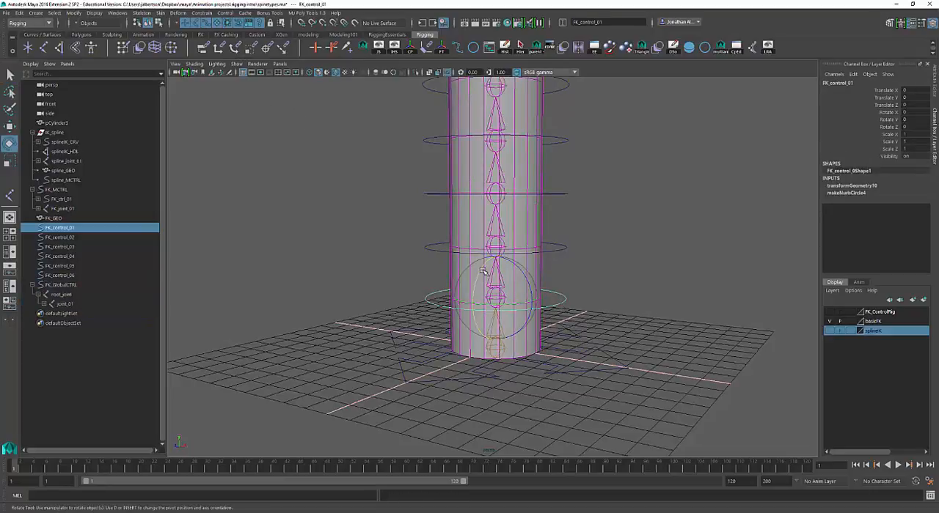
mouse_move(482, 271)
left_mouse_down()
mouse_move(478, 290)
mouse_move(481, 270)
left_mouse_up()
key("ctrl+z")
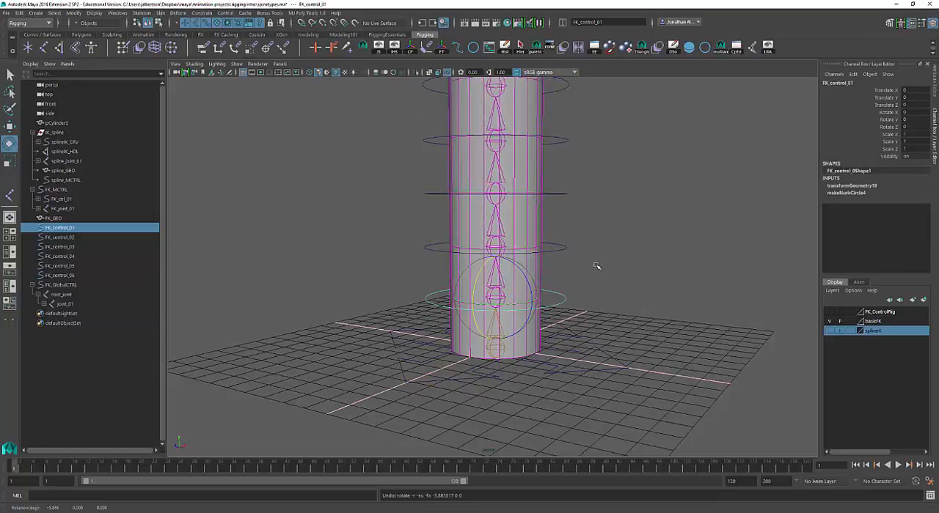
Orient-constrain joint_02 to FK_control_02 and joint_03 to FK_control_03
left_click_drag(597, 266, 592, 281, "alt")
key("q")
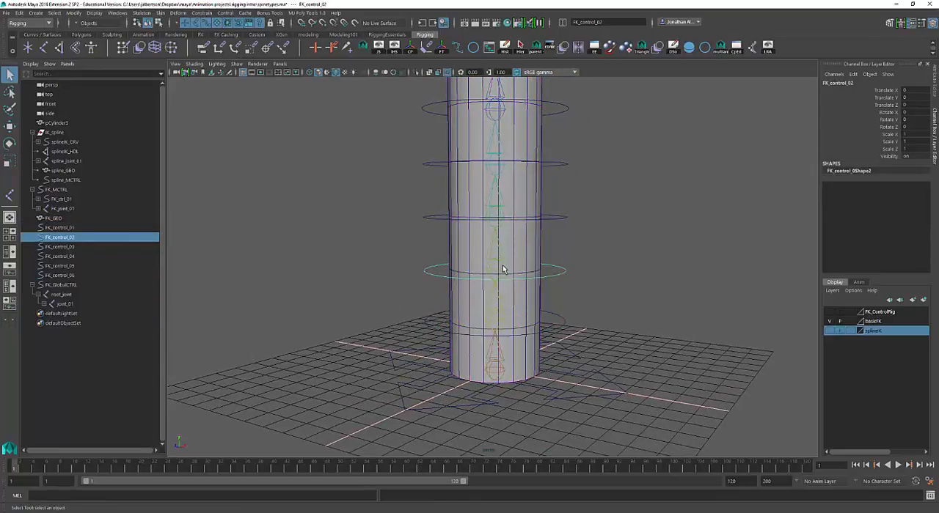
left_click(502, 269)
mouse_move(572, 266)
left_mouse_down("alt")
mouse_move(601, 262)
mouse_move(565, 266)
left_mouse_up("alt")
left_click(482, 212)
left_click(490, 201, "shift")
middle_click_drag(587, 205, 577, 272, "alt")
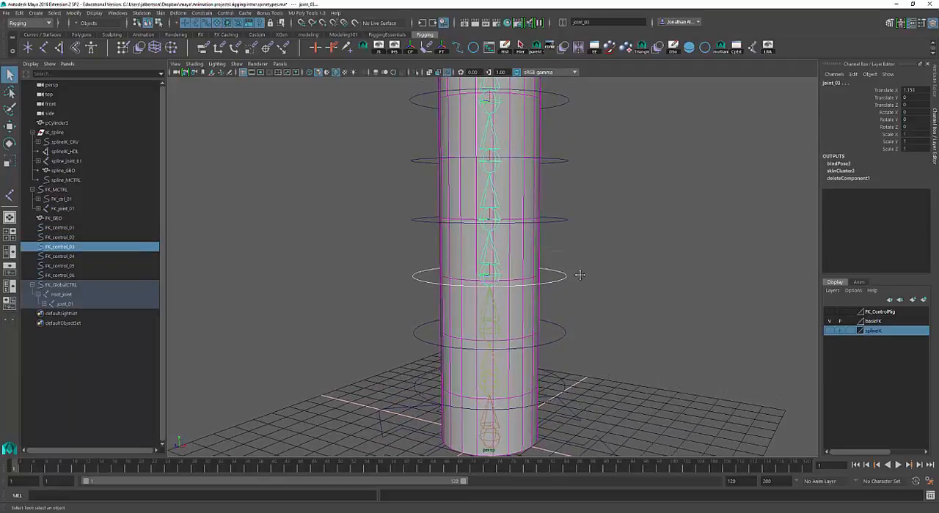
key("g")
Orient-constrain joint_04 to FK_control_04 and joint_05 to FK_control_05
right_click_drag(607, 260, 589, 227, "alt")
left_click(546, 229)
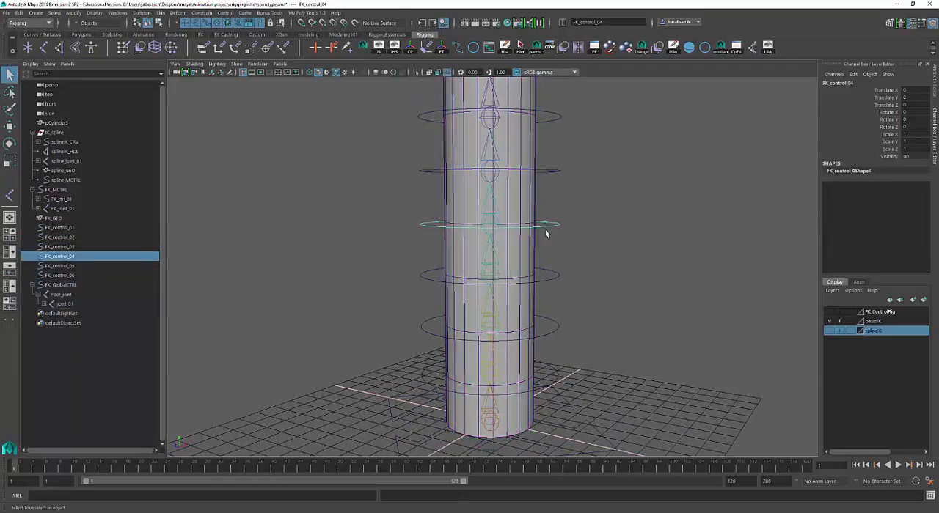
left_click(493, 215, "shift")
key("g")
middle_click_drag(614, 212, 615, 272, "alt")
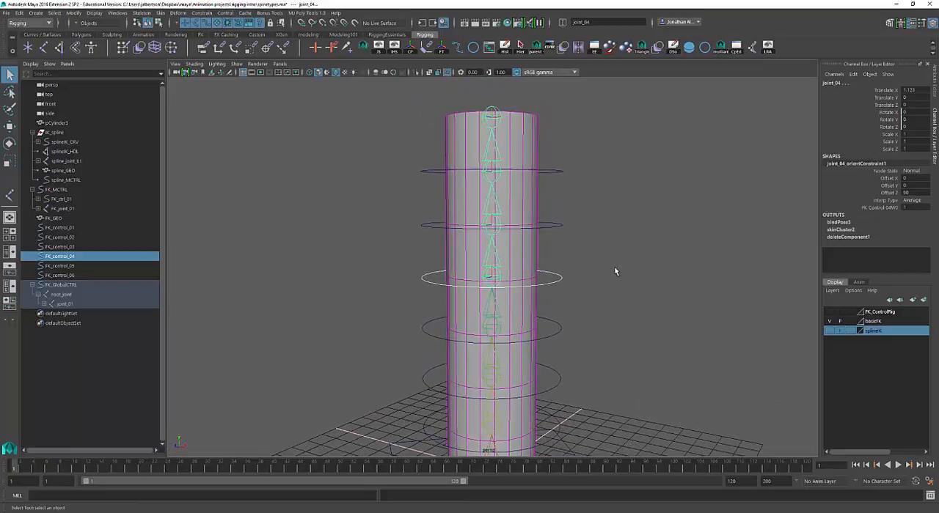
left_click(561, 227)
left_click(491, 220, "shift")
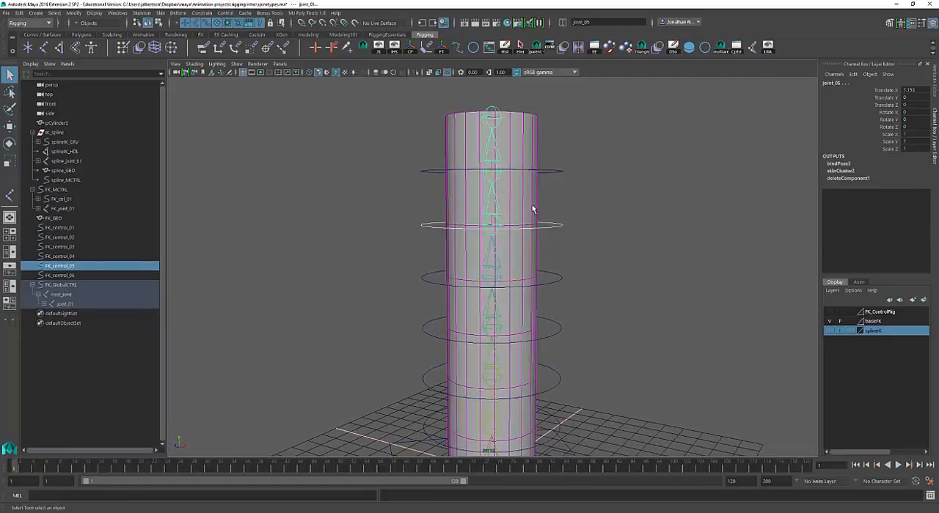
key("g")
Orient-constrain joint_06 to FK_control_06, the topmost circle control
middle_click_drag(579, 187, 555, 203, "alt")
left_click(561, 193)
left_click(492, 184, "shift")
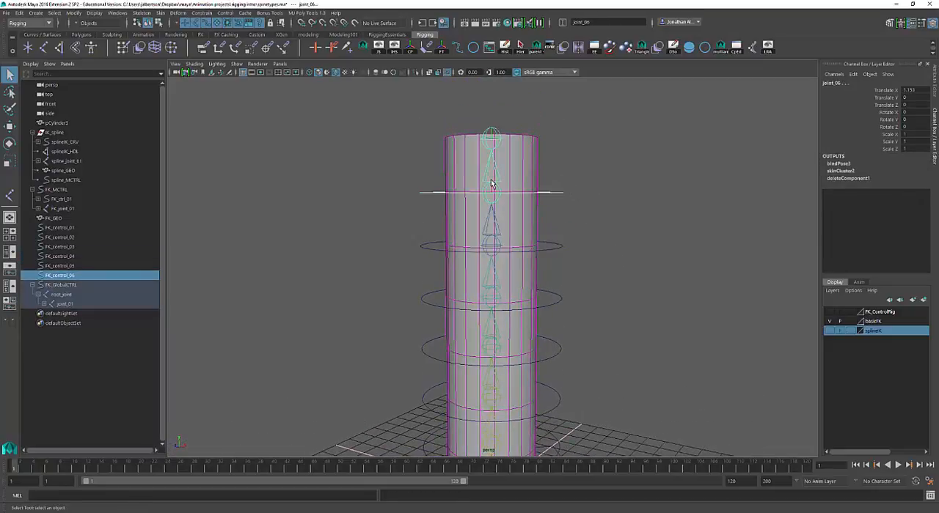
key("g")
Test rotating FK_control_01 about -33 degrees around X against the joint chain, and undo the rotation
right_click_drag(608, 262, 568, 283, "alt")
middle_click_drag(591, 322, 588, 261, "alt")
left_click(562, 354)
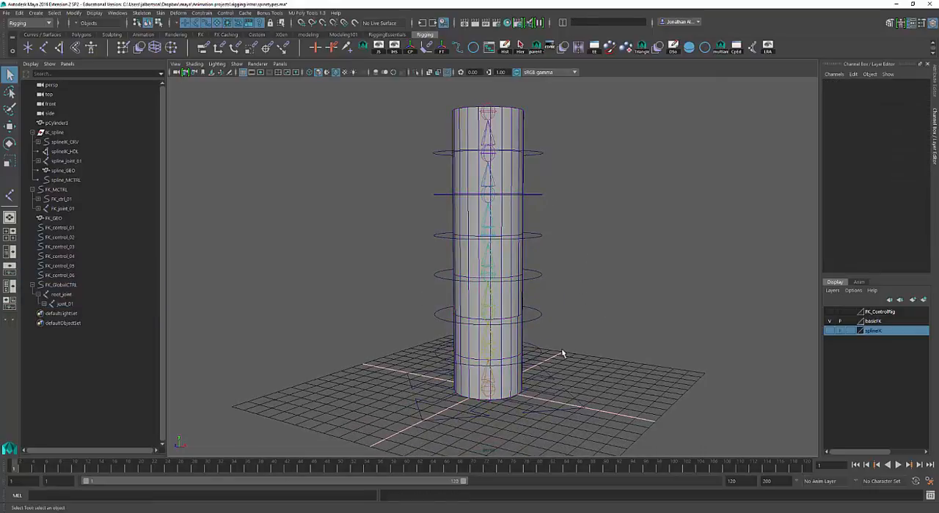
left_click(534, 359)
key("r")
key("e")
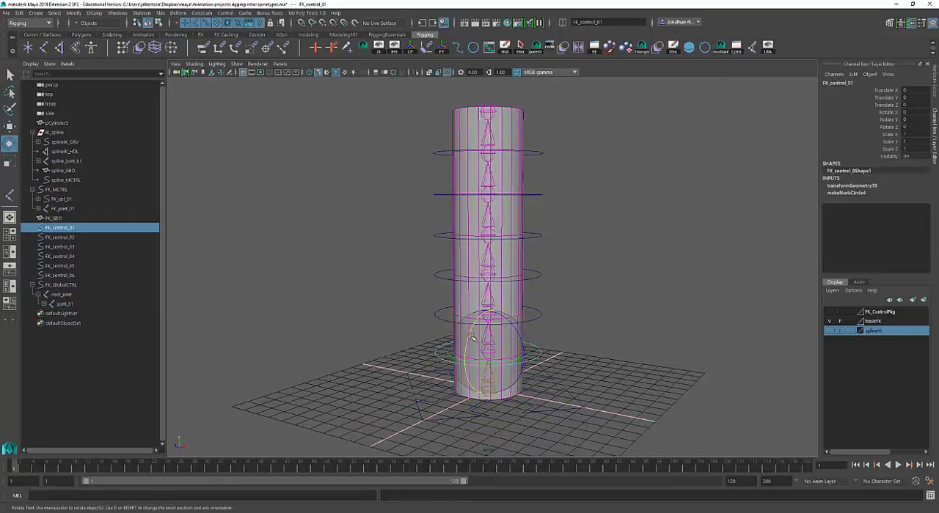
left_click_drag(487, 339, 576, 321)
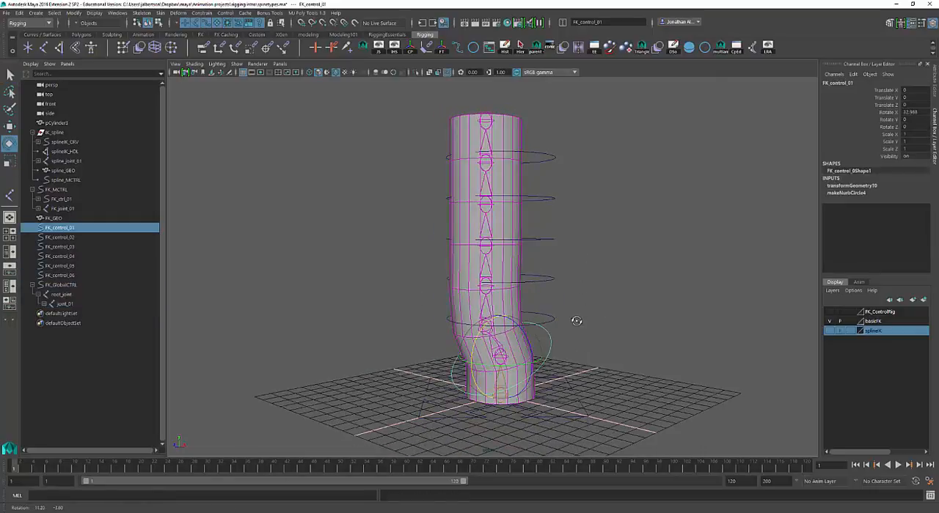
key("ctrl+z")
Test rotating FK_control_02 and FK_control_03 one after the other, undoing each rotation
left_click(550, 319)
left_click_drag(483, 302, 566, 288)
key("ctrl+z")
left_click(501, 277)
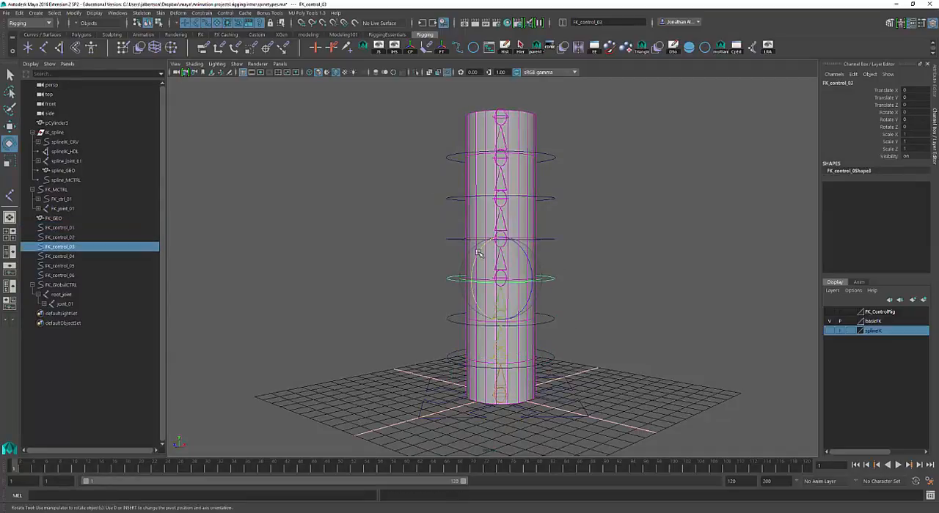
left_click_drag(478, 258, 456, 296)
key("ctrl+z")
Test rotating FK_control_04 about 53 degrees around X, inspect the bend, and undo the rotation
left_click_drag(557, 243, 622, 272, "alt")
left_click(579, 242)
key("ctrl+z")
left_click_drag(566, 217, 561, 215)
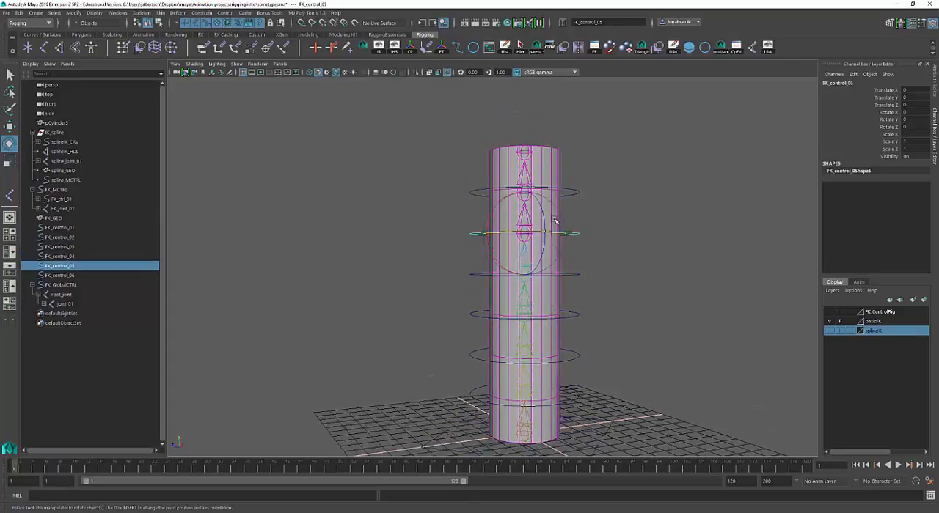
left_click(494, 214)
key("ctrl+z")
left_click(491, 216)
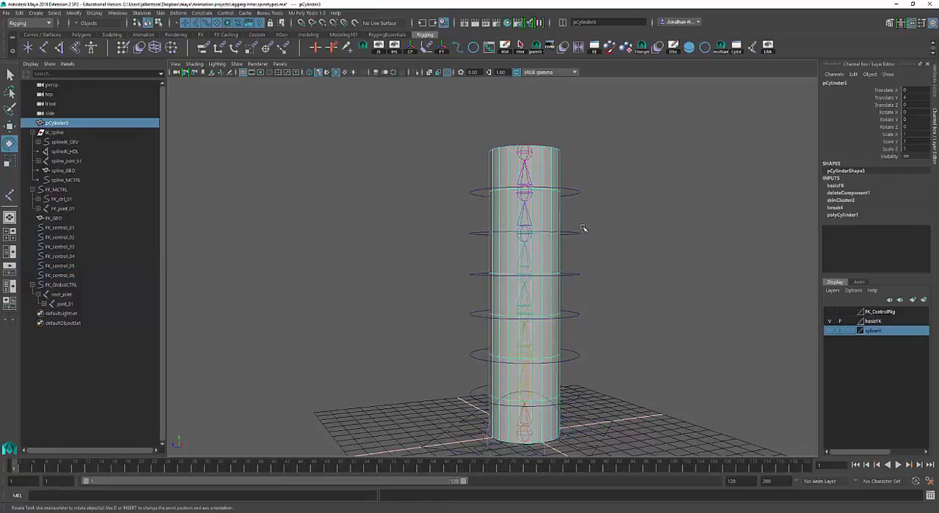
left_click_drag(577, 279, 576, 280)
left_click_drag(496, 249, 497, 261)
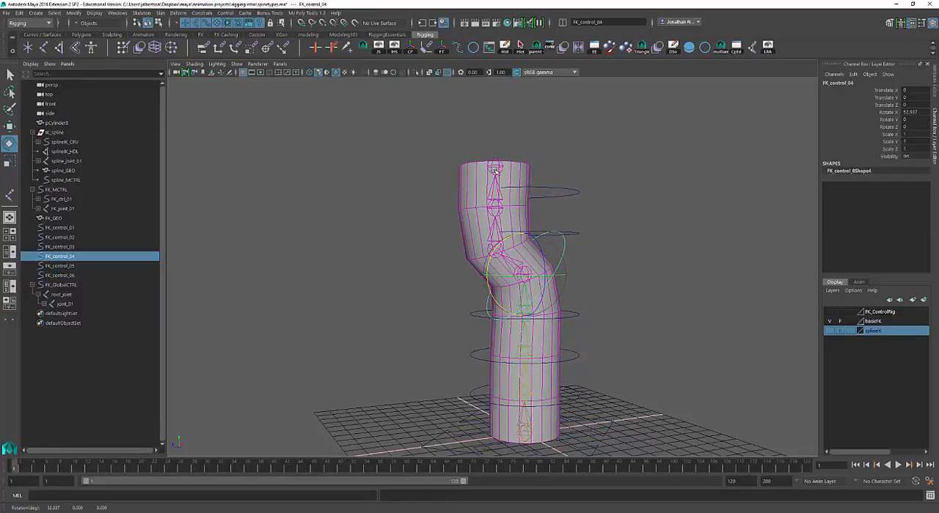
left_click_drag(603, 267, 624, 296, "alt")
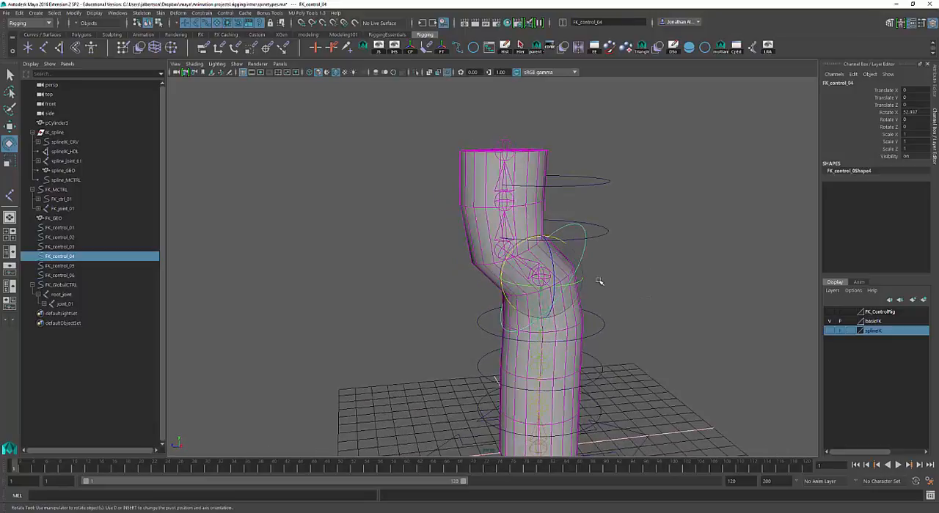
key("ctrl+z")
Test rotating FK_control_05 and FK_control_06 one after the other, undoing each rotation
left_click_drag(630, 251, 601, 219)
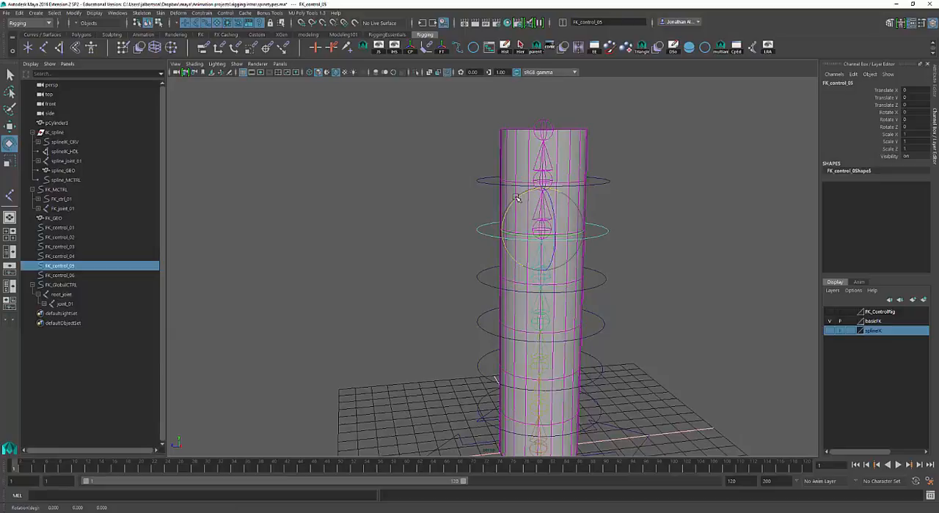
left_click_drag(515, 199, 497, 236)
left_click_drag(621, 234, 654, 173, "alt")
key("ctrl+z")
left_click_drag(665, 164, 636, 191)
left_click_drag(547, 155, 536, 195)
key("ctrl+z")
Test rotating FK_control_03 again while viewing the whole cylinder, and undo the rotation
middle_click_drag(665, 283, 663, 182, "alt")
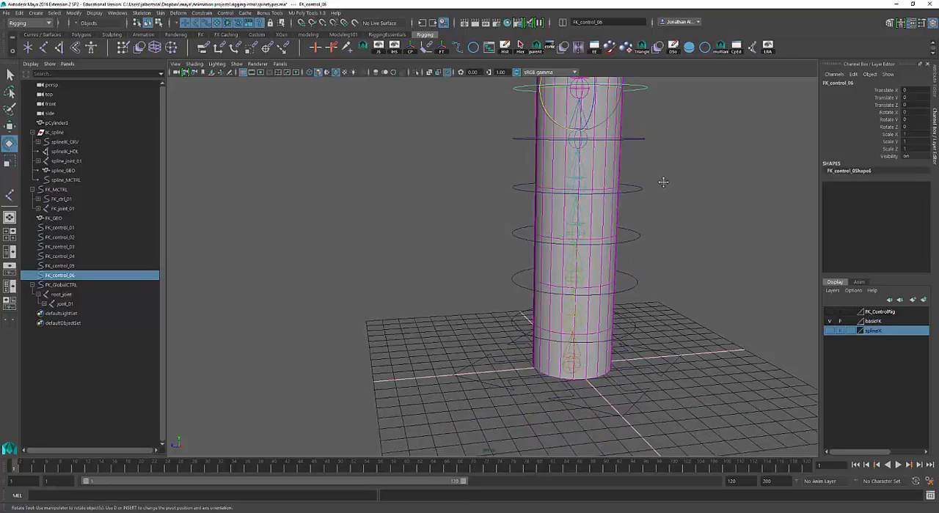
left_click_drag(629, 241, 626, 246)
right_click_drag(677, 222, 642, 217, "alt")
left_click_drag(542, 208, 519, 236)
key("ctrl+z")
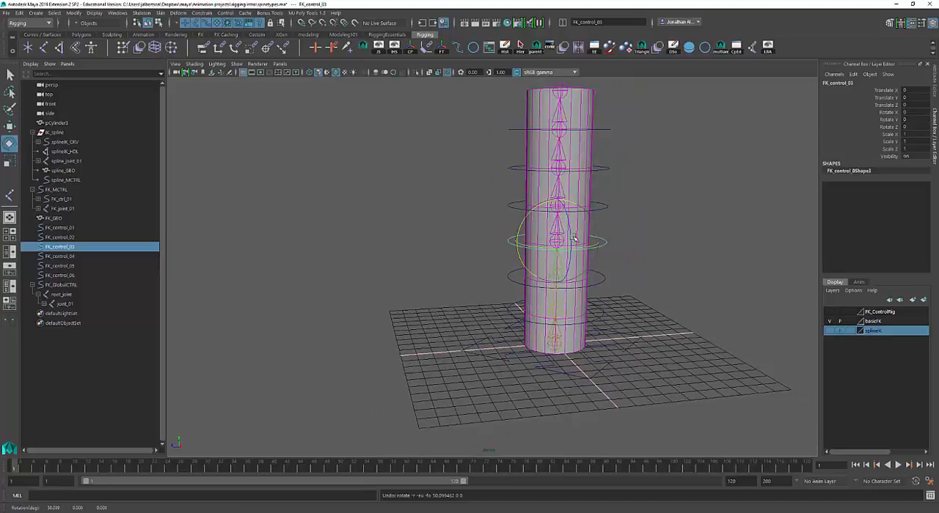
Select FK_GlobalCTRL and the lower circle controls FK_control_01 to FK_control_03 in turn to examine the order for parenting them
key("q")
left_click_drag(653, 267, 663, 270, "alt")
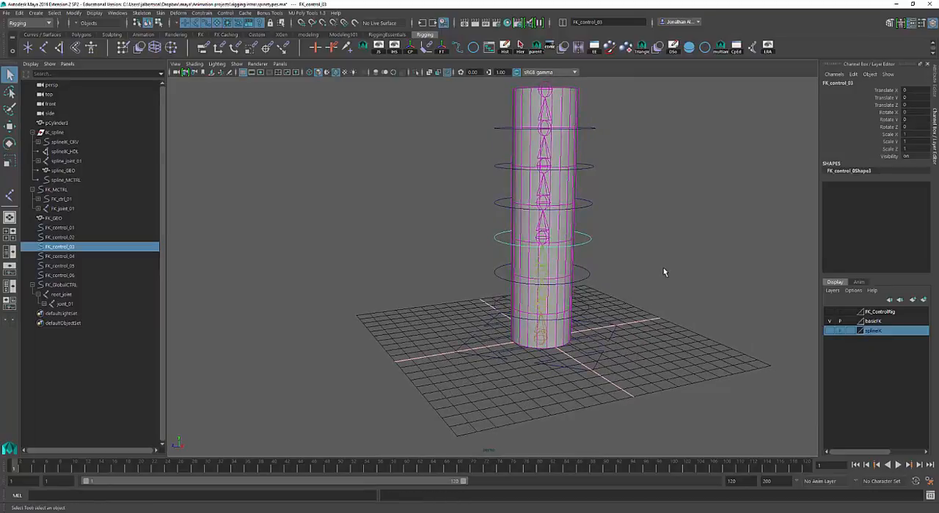
right_click_drag(663, 269, 702, 292, "alt")
middle_click_drag(688, 289, 673, 302, "alt")
scroll(680, 303, "down", 3)
left_click_drag(674, 303, 649, 301, "alt")
left_click(619, 339)
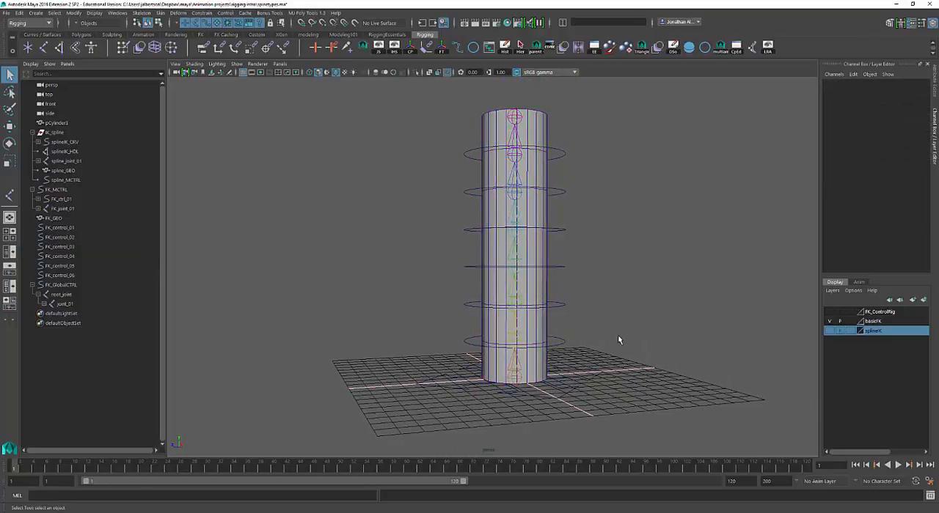
left_click(566, 306)
left_click(566, 343)
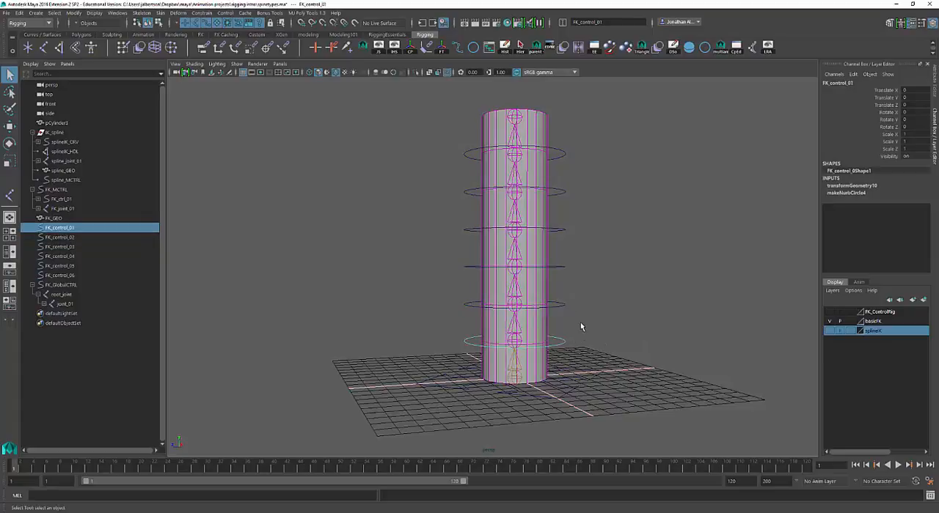
left_click(599, 360)
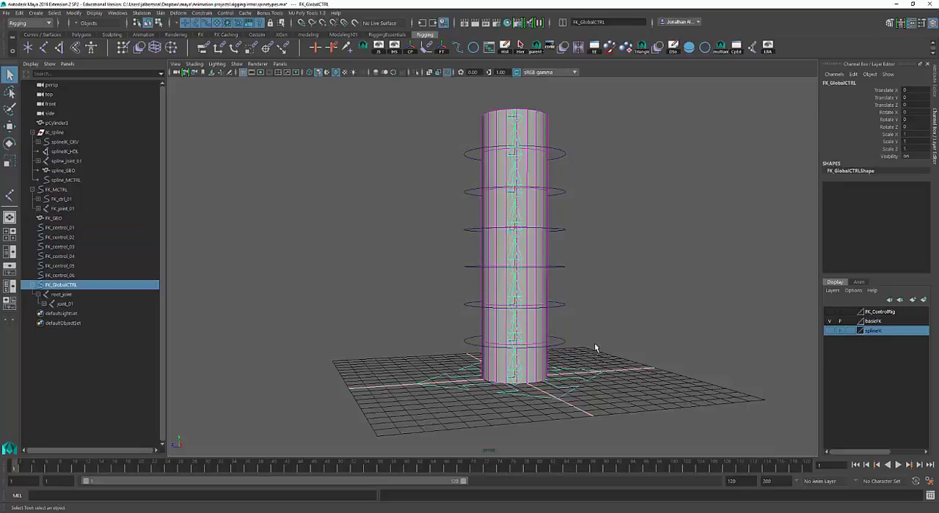
left_click_drag(567, 345, 567, 342)
left_click(565, 305)
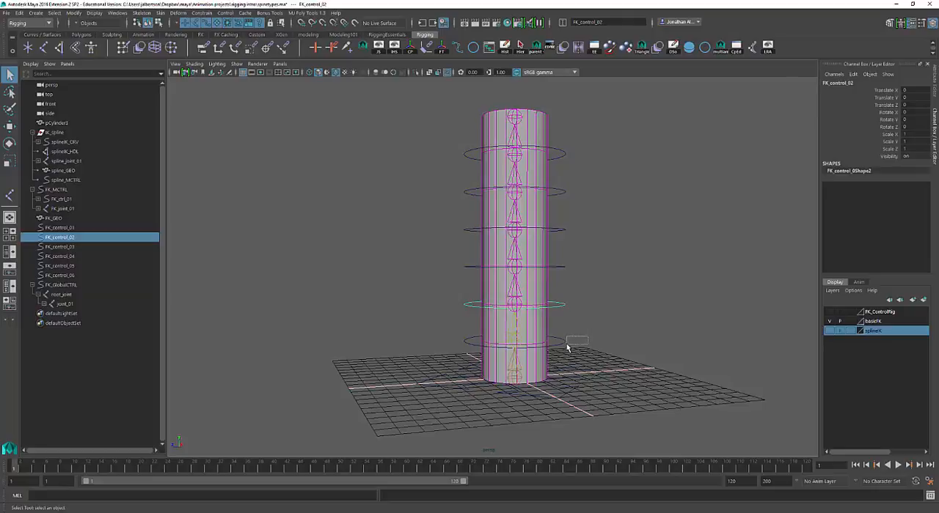
left_click_drag(566, 344, 561, 346)
left_click(566, 304)
left_click(566, 268)
left_click(559, 305)
left_click(555, 268)
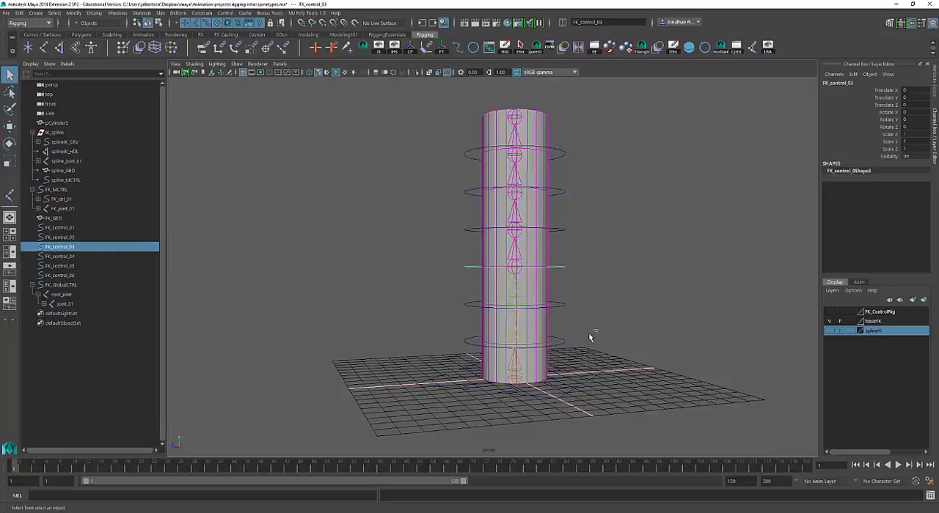
left_click(560, 340)
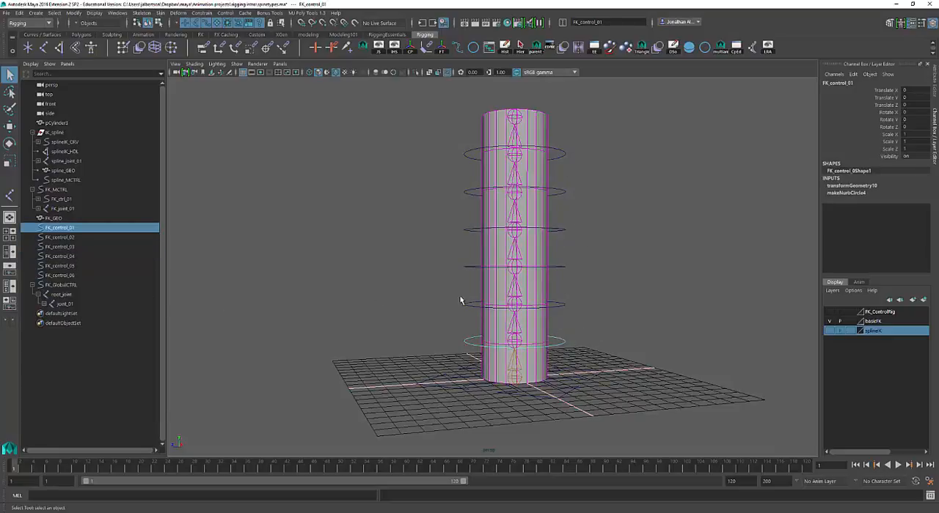
Parent FK_control_02 under FK_control_01
left_click_drag(460, 301, 450, 300, "alt")
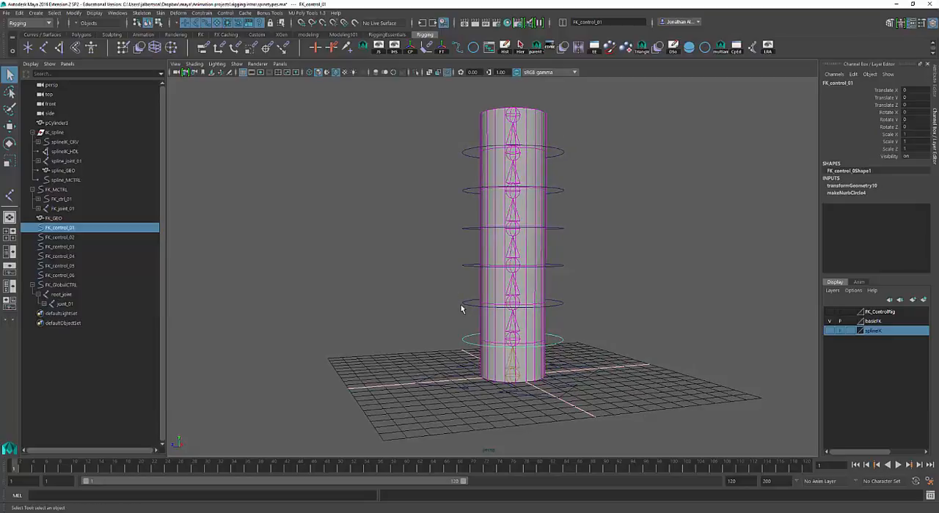
left_click(461, 305)
left_click(470, 341, "shift")
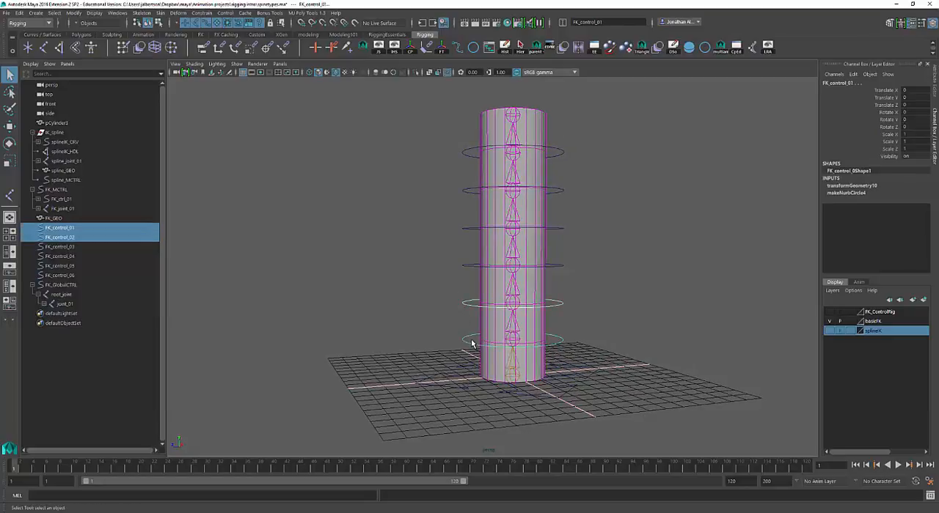
key("p")
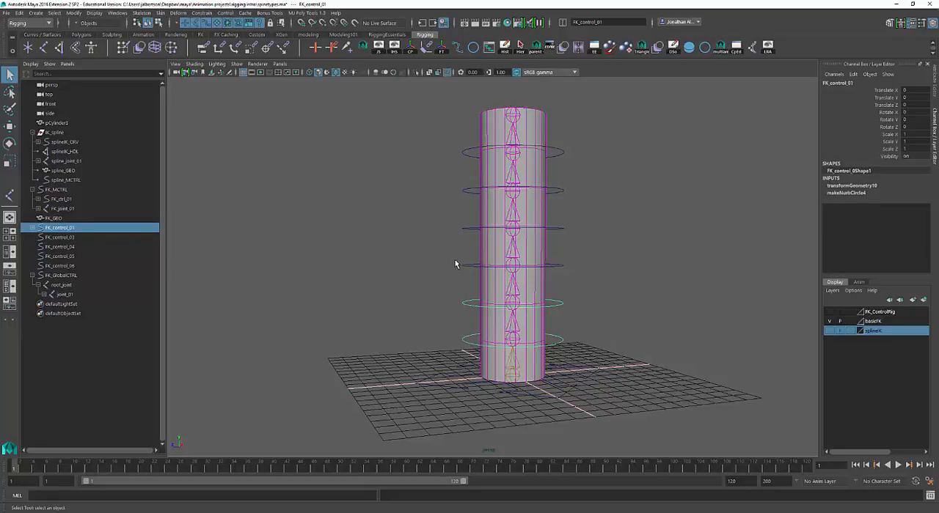
Parent FK_control_03 under FK_control_02, and FK_control_04 under FK_control_03
left_click(462, 300)
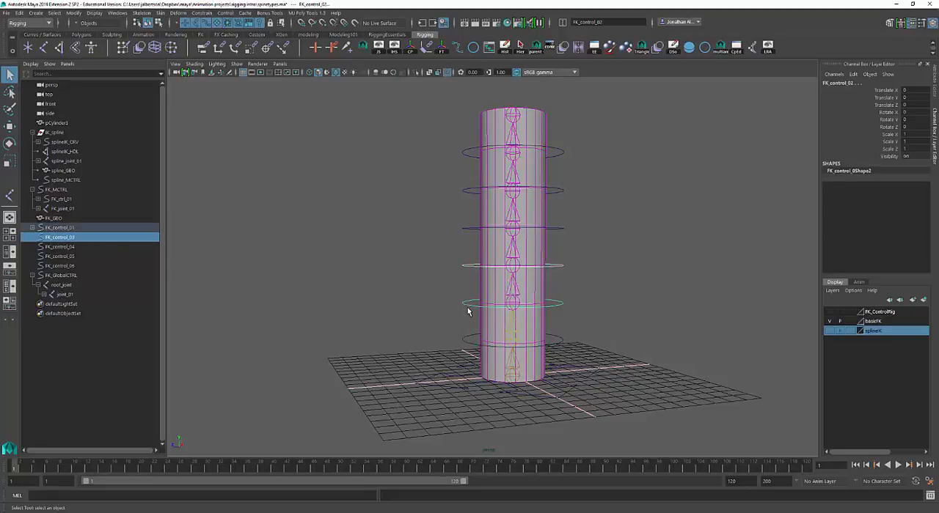
key("p")
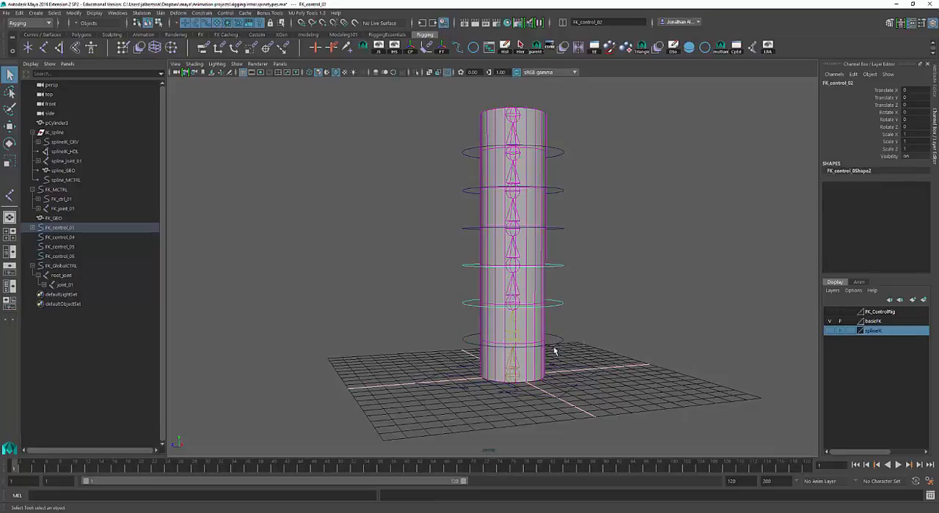
key("Up")
left_click_drag(463, 233, 465, 235)
left_click_drag(456, 255, 469, 273, "shift")
key("p")
Parent FK_control_05 under FK_control_04, and FK_control_06 under FK_control_05 to complete the circle control chain
left_click_drag(593, 256, 557, 275)
middle_click_drag(613, 265, 618, 302, "alt")
left_click_drag(465, 223, 473, 273)
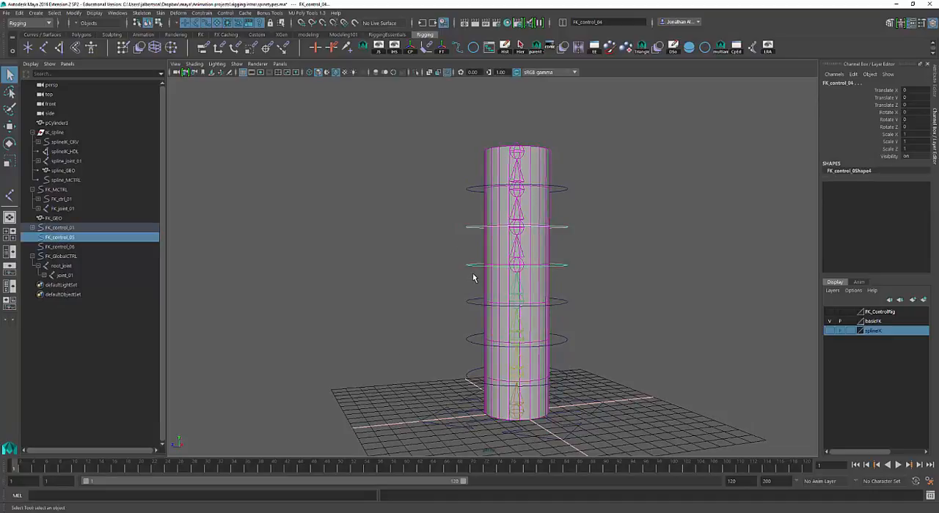
key("p")
left_click_drag(465, 186, 468, 196)
left_click_drag(468, 241, 470, 242, "shift")
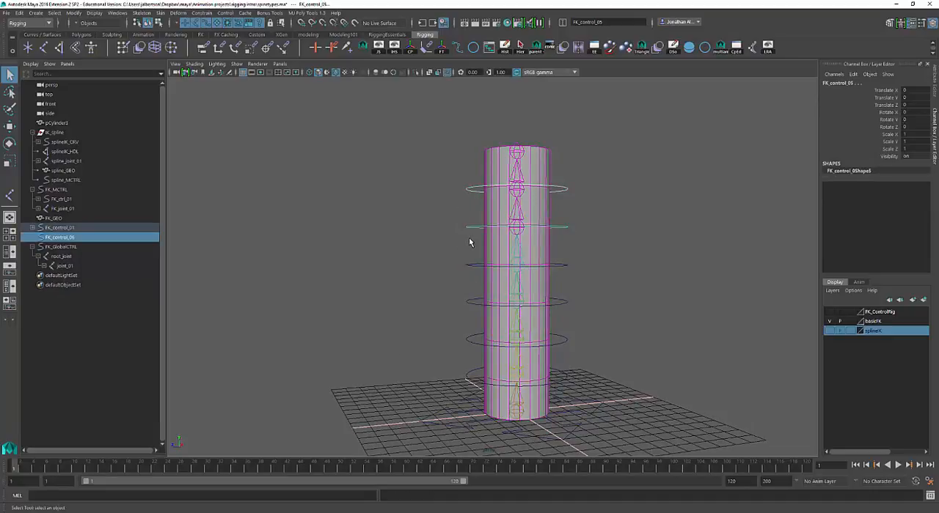
key("p")
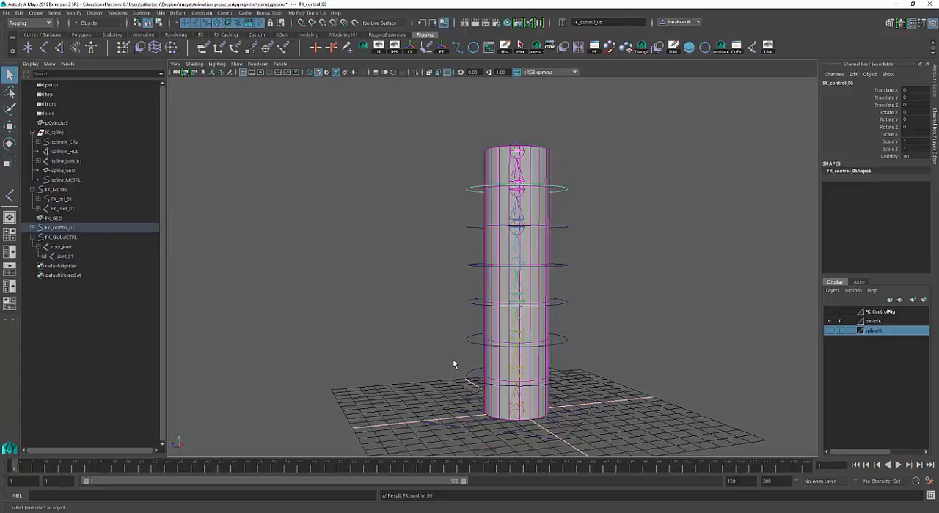
Test rotating FK_control_01 to check that the whole chain of controls follows, and undo the rotation
scroll(453, 358, "up", 5)
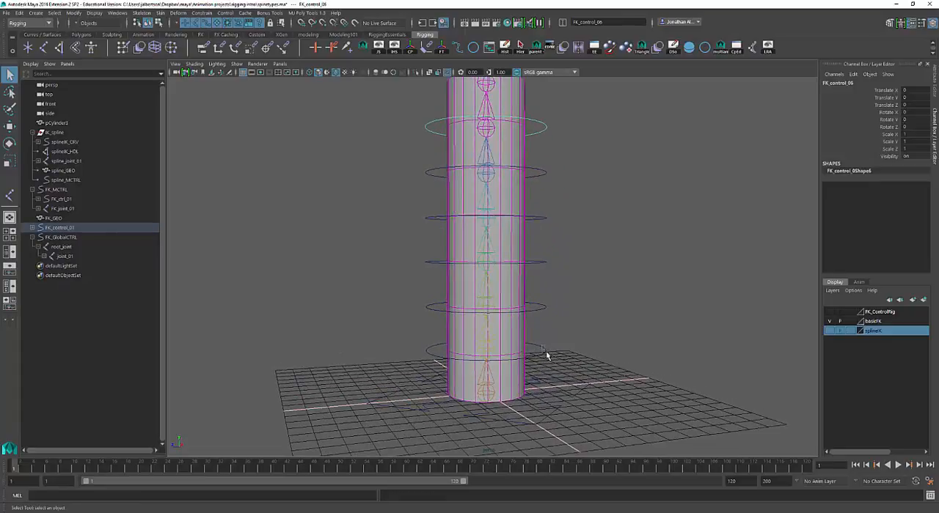
left_click_drag(546, 351, 547, 355)
scroll(564, 321, "down", 2)
left_click_drag(564, 321, 581, 325, "alt")
key("e")
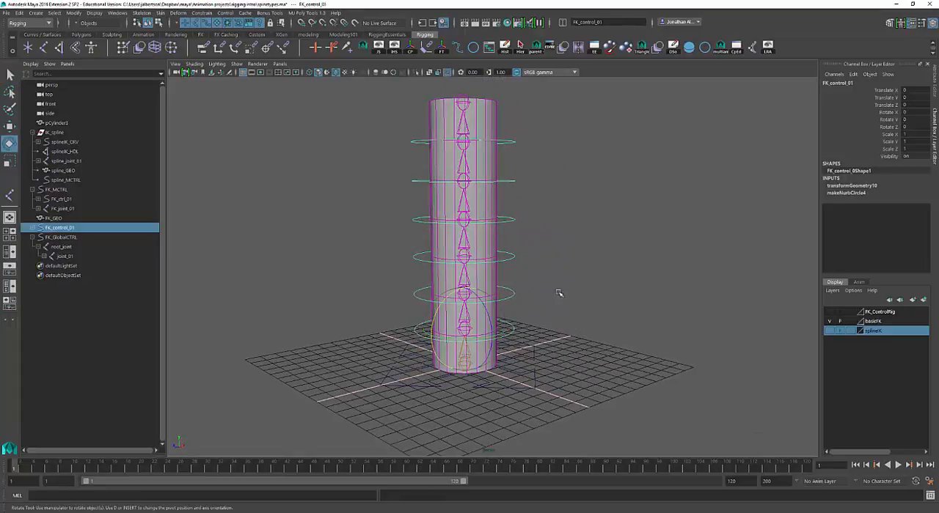
left_click_drag(487, 309, 470, 301)
key("ctrl+z")
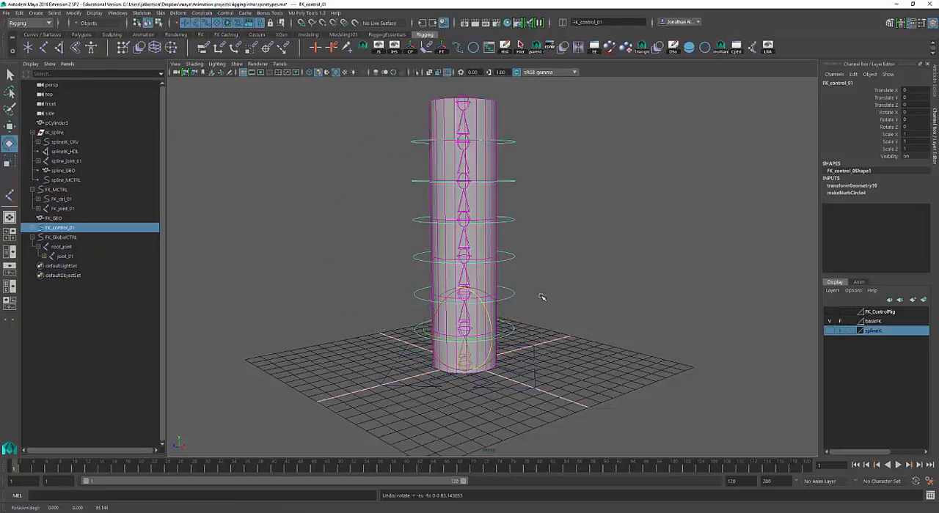
Test rotating FK_control_02 with its child controls, undo the rotation, and clear the selection
left_click(514, 294)
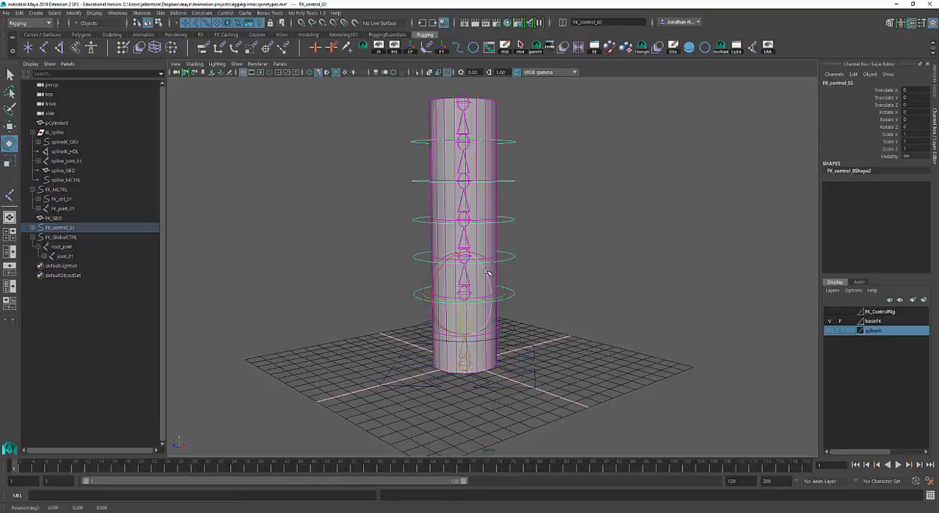
left_click_drag(477, 267, 498, 311)
key("ctrl+z")
left_click_drag(555, 309, 584, 304, "alt")
right_click_drag(584, 304, 564, 308, "alt")
left_click_drag(563, 307, 577, 301, "alt")
middle_click_drag(576, 301, 596, 303, "alt")
left_click(566, 301)
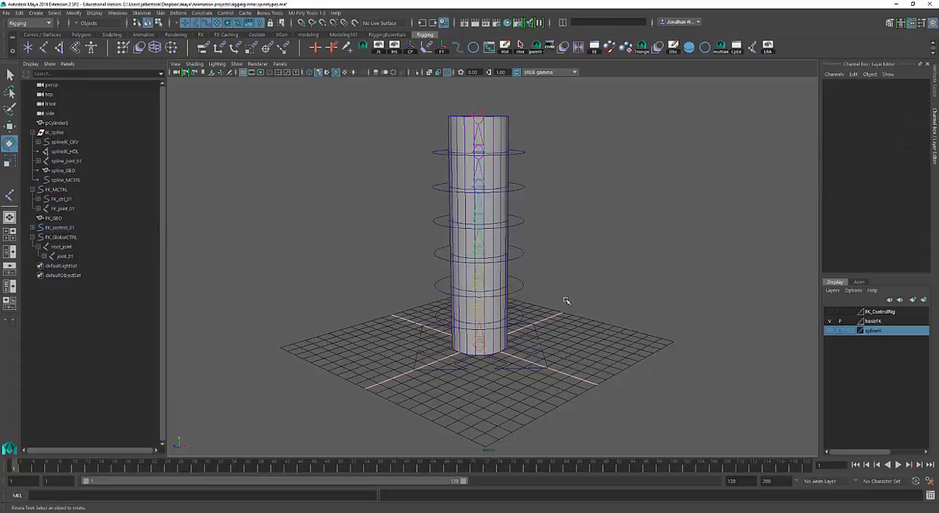
Test moving FK_control_01 with the Move tool, and undo the move
left_click(533, 314)
key("w")
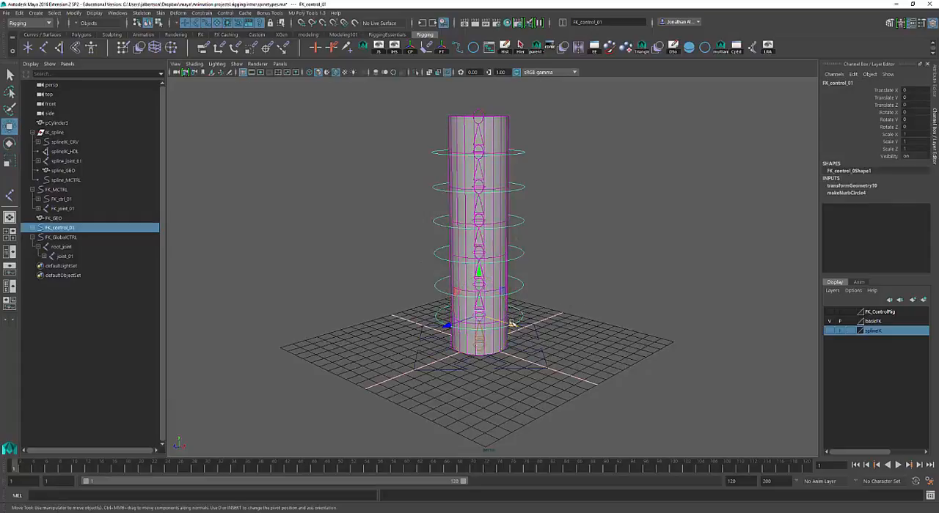
left_click_drag(533, 320, 512, 264)
key("ctrl+z")
Test moving FK_GlobalCTRL along X to compare how the joints and circle controls respond, and undo the move
left_click_drag(618, 317, 600, 331, "alt")
left_click_drag(538, 352, 526, 317)
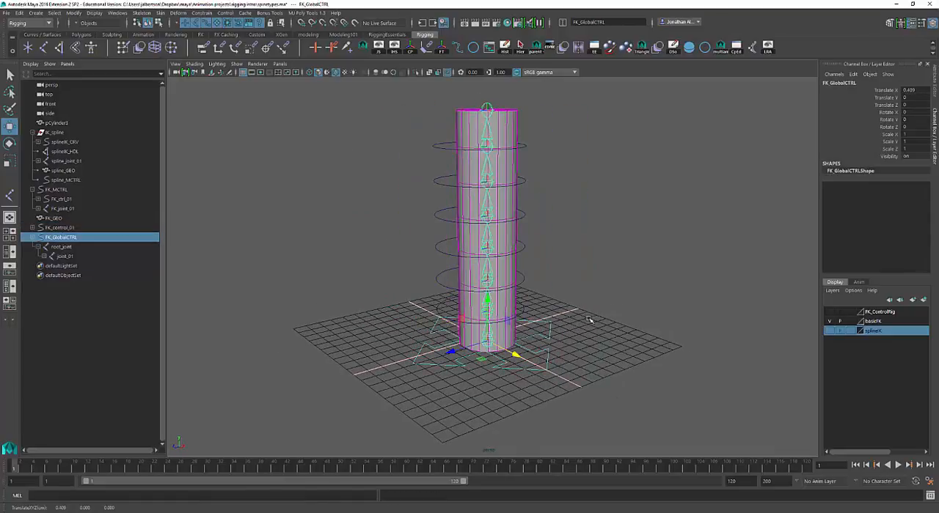
right_click_drag(602, 321, 639, 323, "alt")
left_click_drag(638, 323, 648, 322, "alt")
key("ctrl+z")
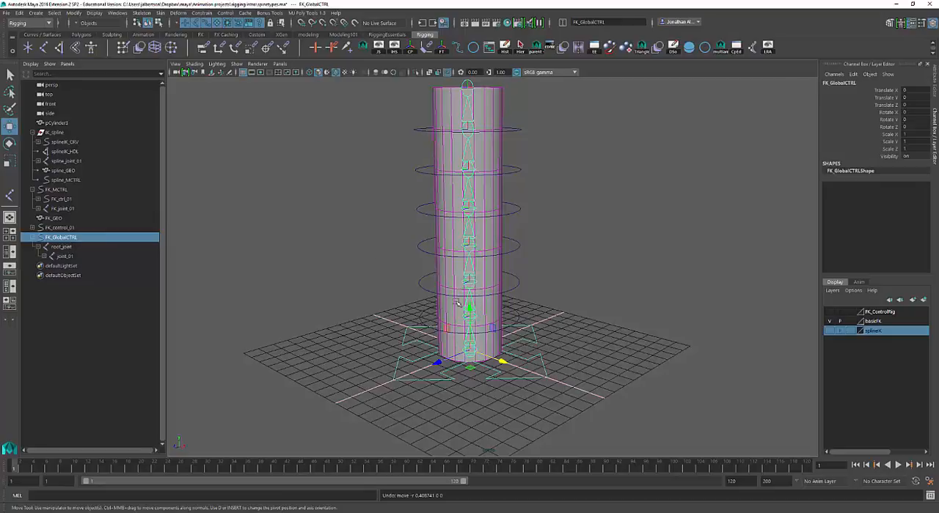
Parent FK_control_01, with its chain of controls, under FK_GlobalCTRL
left_click_drag(560, 314, 565, 325, "alt")
middle_click_drag(566, 325, 545, 304, "alt")
right_click_drag(545, 303, 558, 306, "alt")
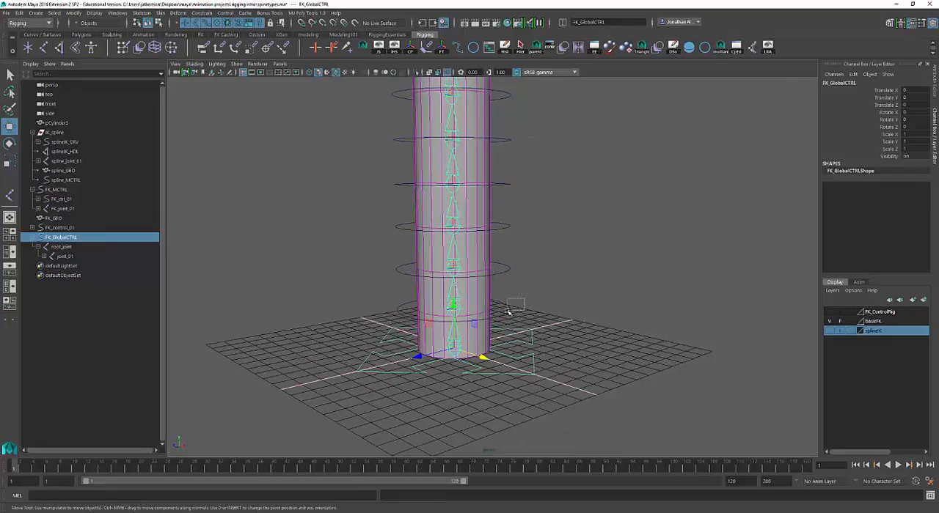
left_click(509, 312)
left_click(533, 332, "shift")
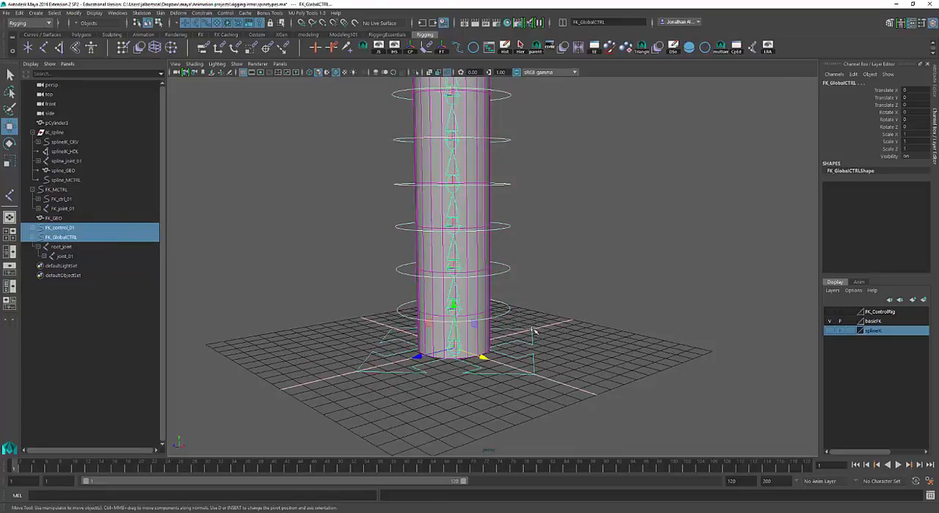
key("p")
Test moving and uniformly scaling the whole rig with FK_GlobalCTRL, undoing each change
left_click(556, 319)
left_click(534, 335)
right_click_drag(585, 304, 497, 325, "alt")
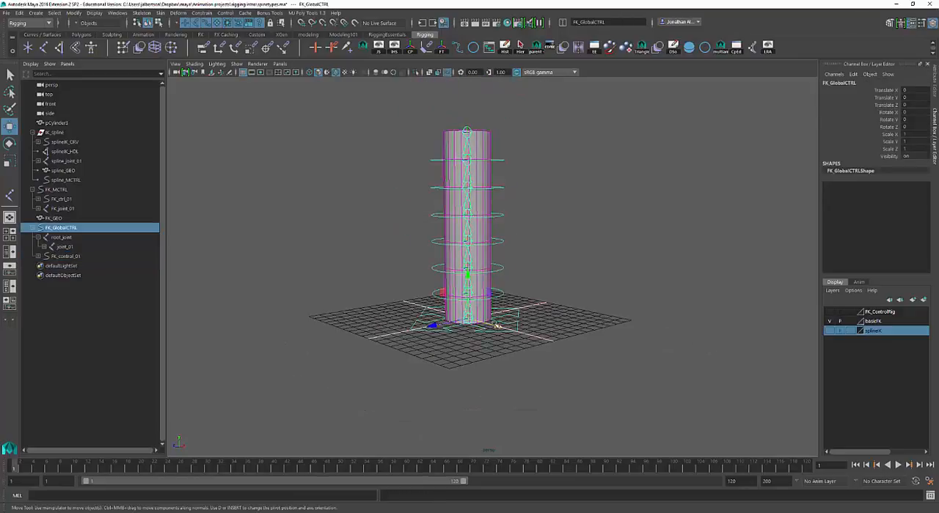
left_click_drag(498, 325, 525, 324)
key("ctrl+z")
key("r")
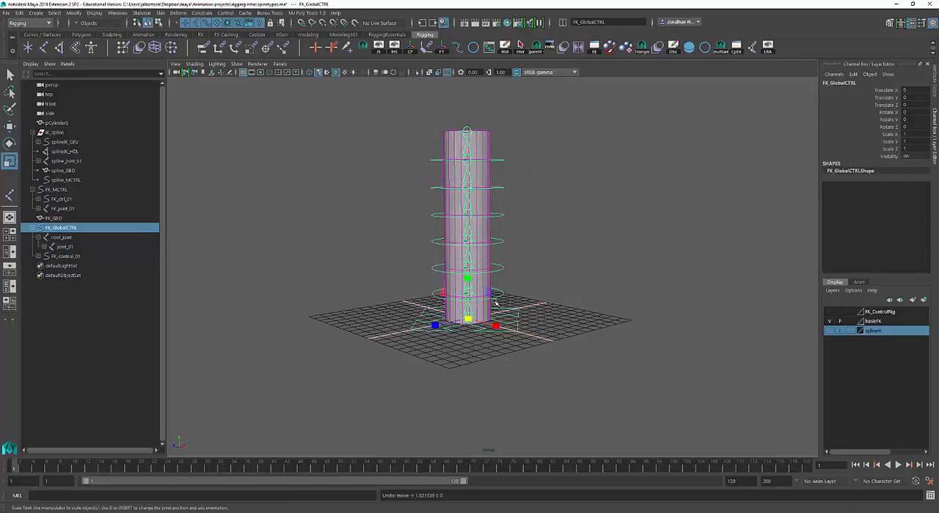
left_click_drag(469, 316, 434, 325)
key("ctrl+z")
Test rotating FK_control_01 under the global control, and undo the rotation
right_click_drag(574, 302, 693, 295, "alt")
left_click(506, 307)
key("e")
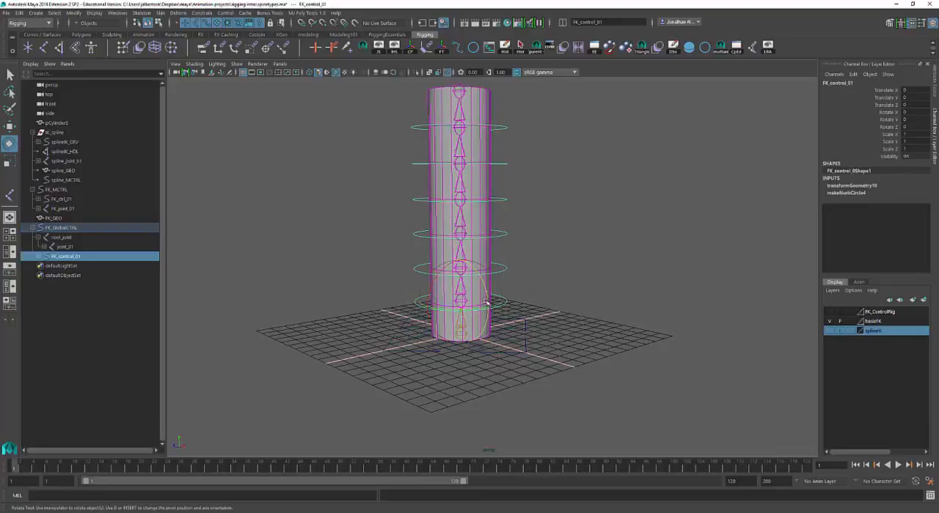
left_click_drag(487, 302, 591, 299)
key("ctrl+z")
Test moving the rig with FK_GlobalCTRL again, and undo the move
left_click(590, 299)
left_click(558, 330)
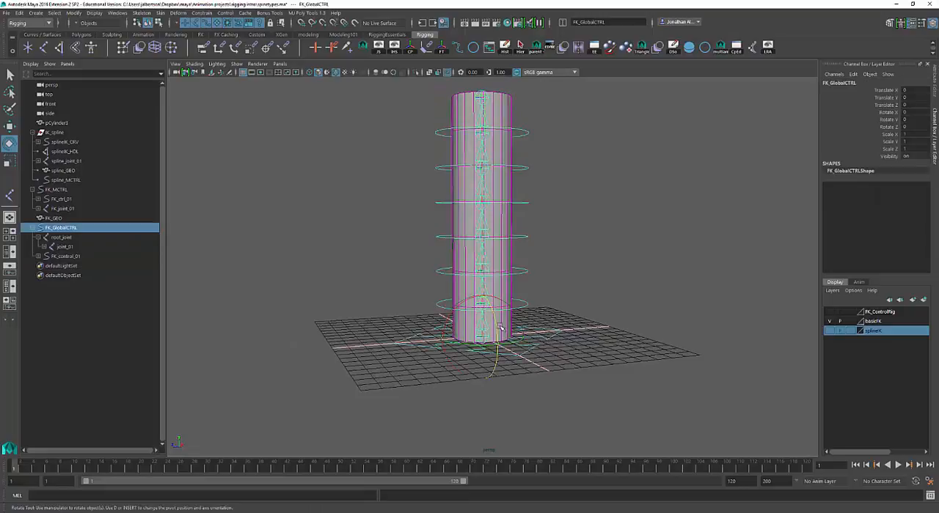
key("w")
left_click_drag(440, 341, 364, 345)
key("ctrl+z")
Try moving FK_control_01 about 5 units away from the cylinder along Z and rotating it there, and undo both changes
left_click_drag(587, 290, 552, 301, "alt")
left_click(552, 301)
left_click(550, 300)
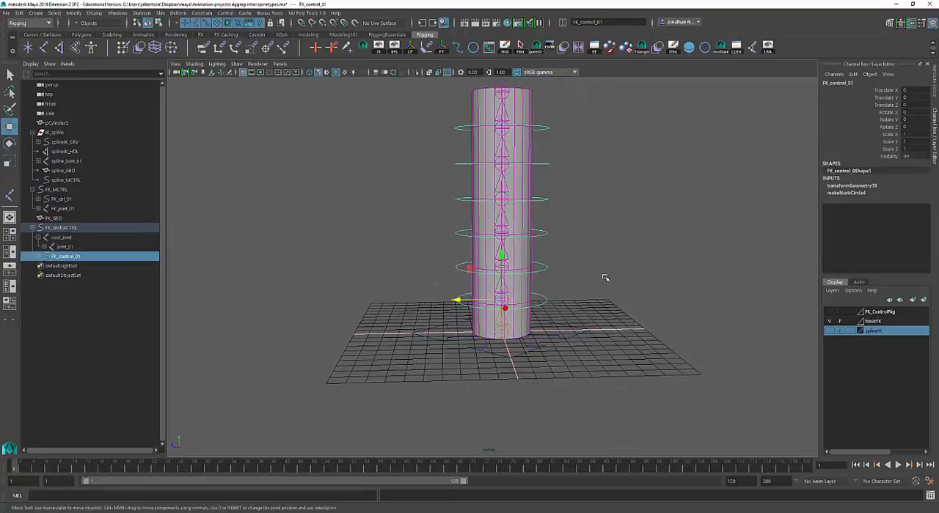
left_click_drag(455, 301, 574, 314)
left_click_drag(628, 297, 674, 309, "alt")
key("e")
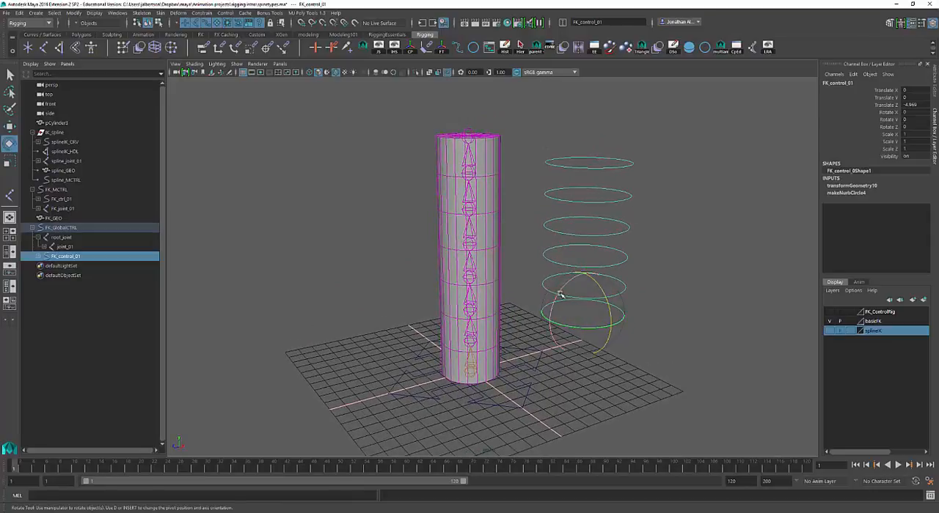
left_click_drag(548, 308, 594, 310)
key("ctrl+z")
scroll(580, 294, "down", 2)
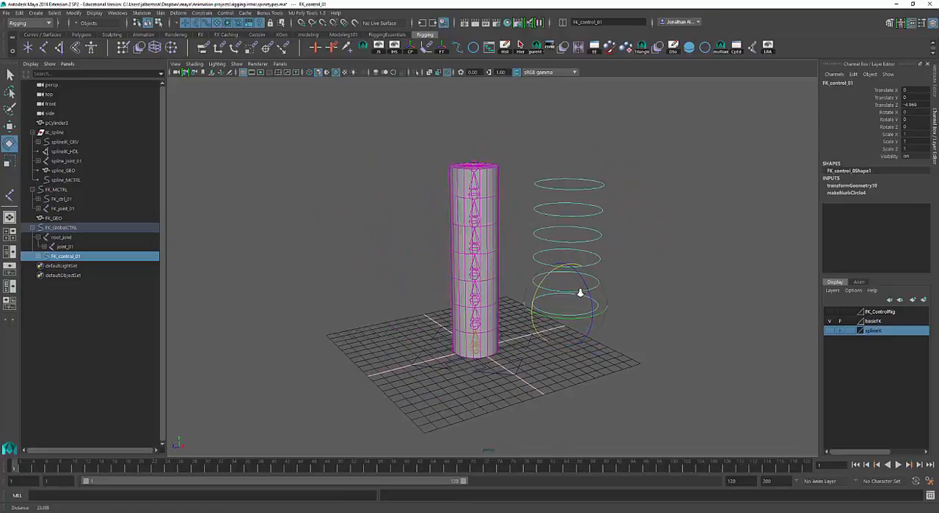
key("ctrl+z")
key("ctrl+z")
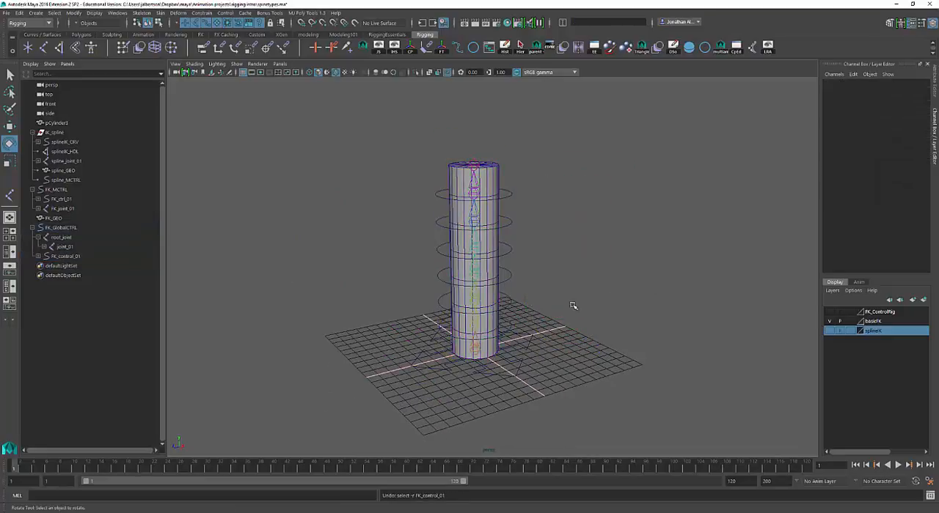
Try moving FK_control_03 about 5.7 units away along Z and rotating it there, and undo both changes
left_click_drag(573, 306, 555, 273, "alt")
left_click(518, 275)
key("w")
key("e")
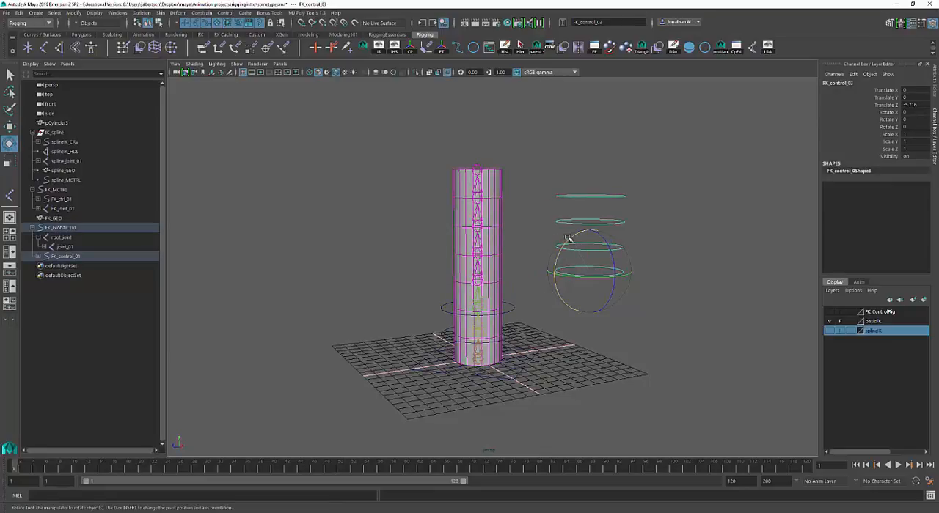
left_click_drag(568, 238, 603, 263)
key("ctrl+z")
key("ctrl+z")
Try moving FK_control_02 and its child controls far out of view along Z, and undo the move
right_click_drag(603, 262, 732, 264, "alt")
key("q")
left_click(561, 314)
left_click_drag(563, 310, 509, 322)
key("w")
right_click_drag(716, 269, 491, 302, "alt")
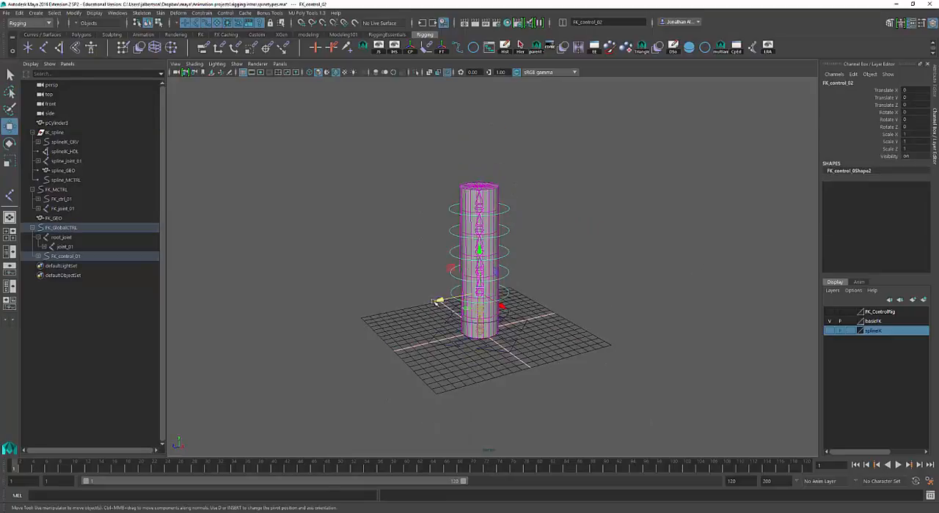
left_click_drag(436, 301, 742, 206)
right_click_drag(690, 214, 674, 217, "alt")
left_click_drag(675, 217, 637, 254, "alt")
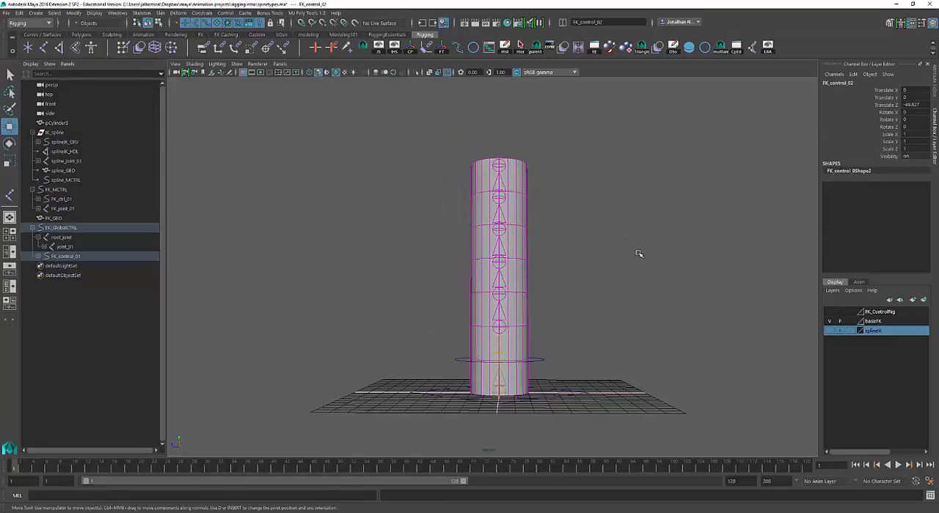
left_click(635, 336)
left_click_drag(628, 304, 593, 340, "alt")
key("ctrl+z")
key("ctrl+z")
Lock and hide the Translate X, Y, Z and Scale X, Y, Z channels on the selected FK circle controls
left_click(520, 354)
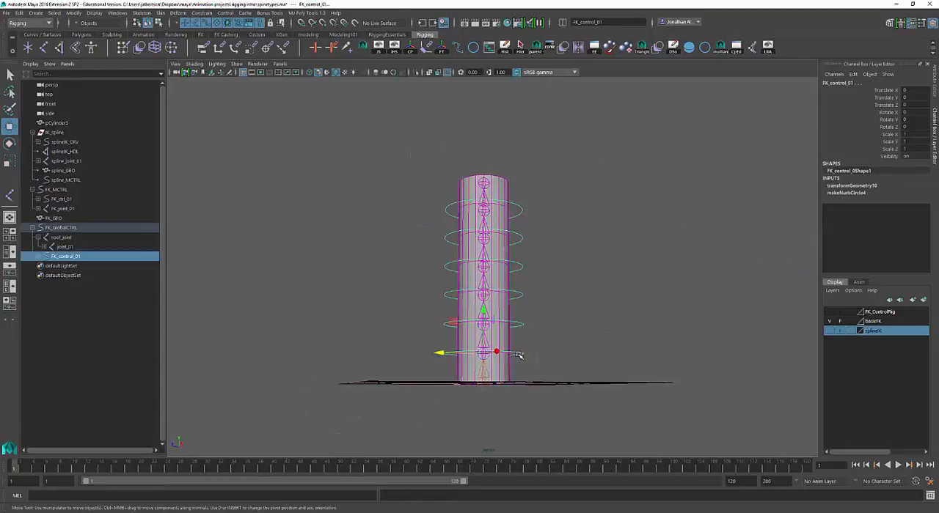
left_click_drag(633, 272, 640, 274, "alt")
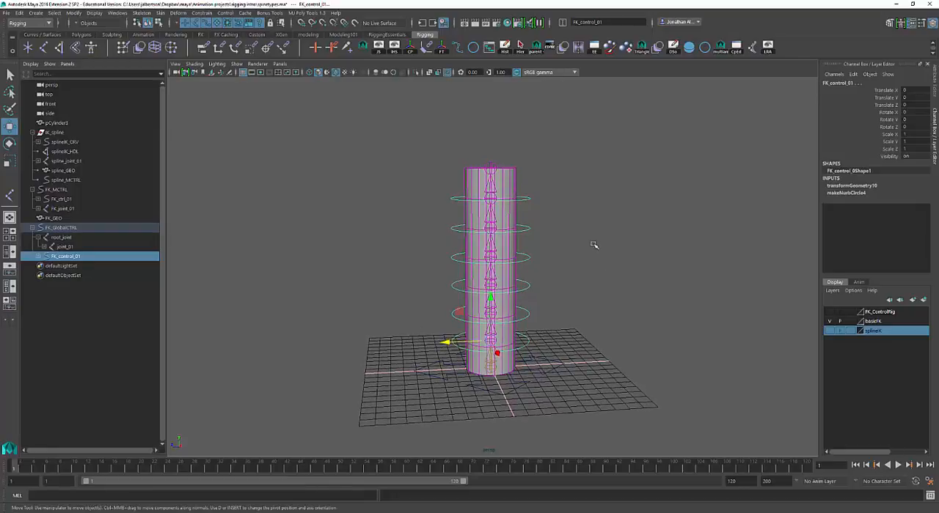
left_click(867, 89)
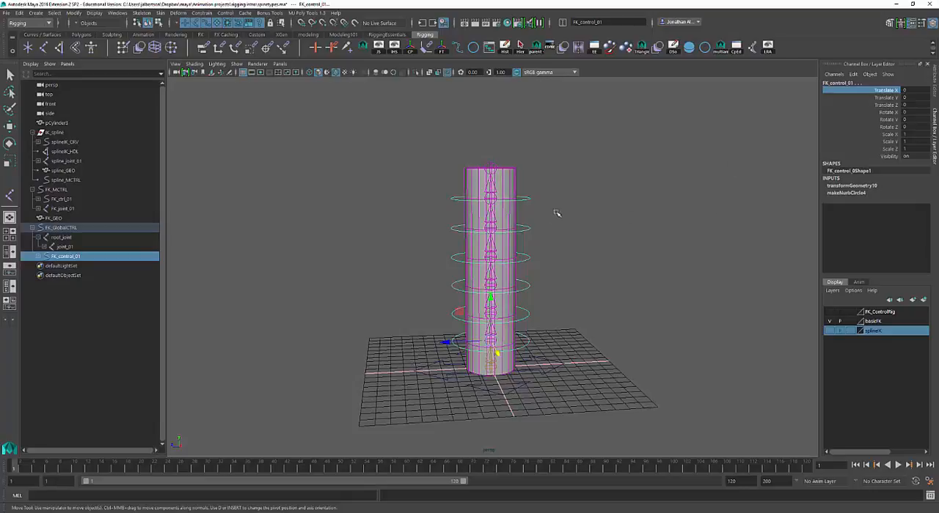
left_click_drag(577, 253, 593, 245, "alt")
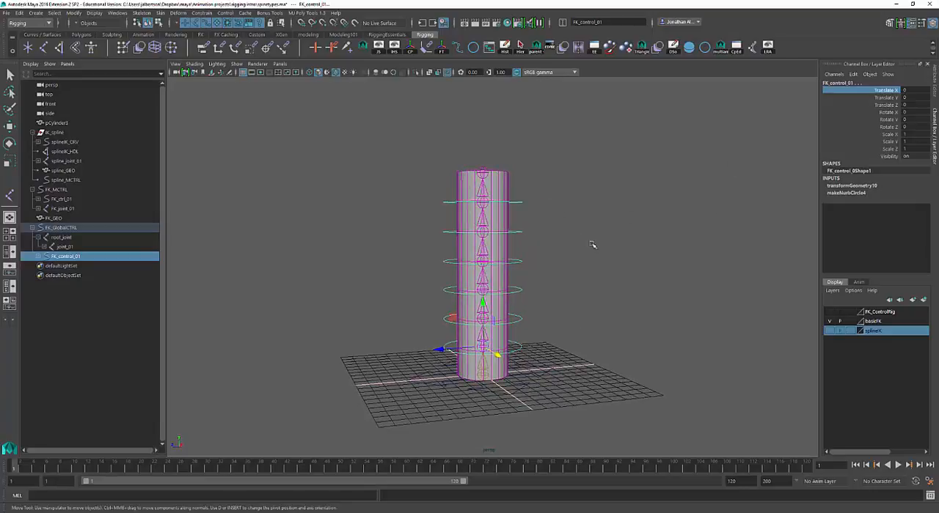
right_click_drag(593, 245, 668, 268, "alt")
middle_click_drag(669, 268, 694, 250, "alt")
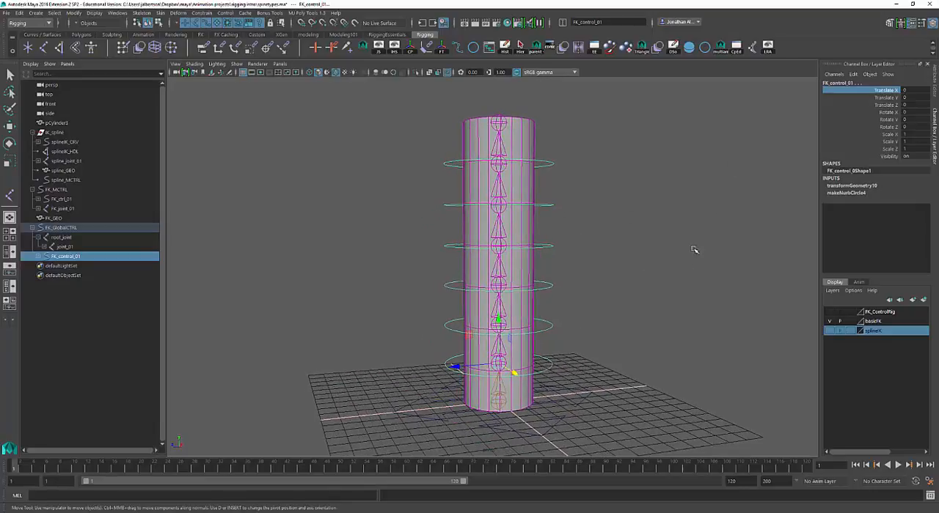
left_click(850, 106, "shift")
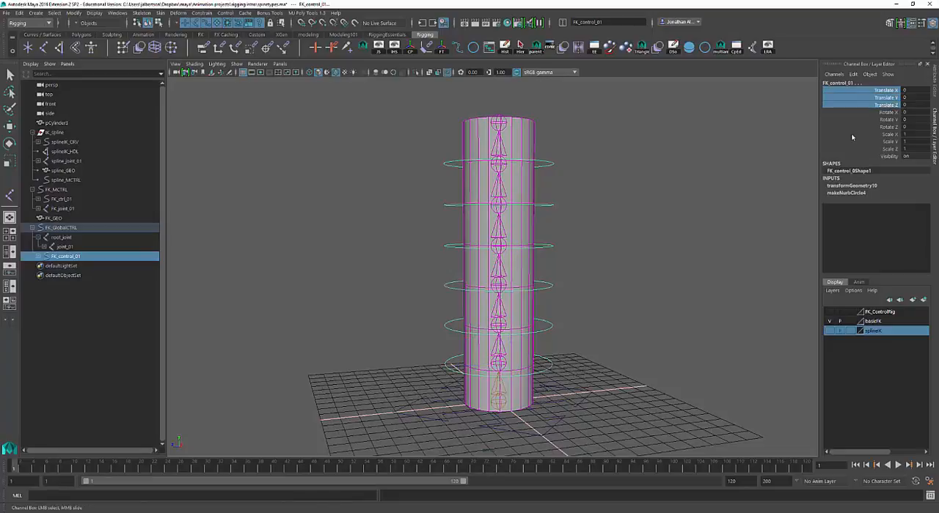
left_click_drag(852, 135, 851, 151, "ctrl")
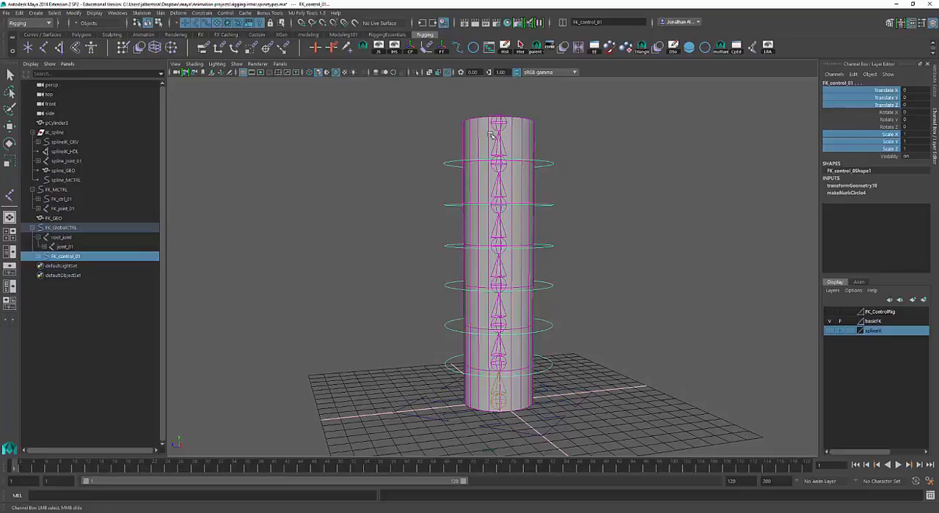
right_click(863, 102)
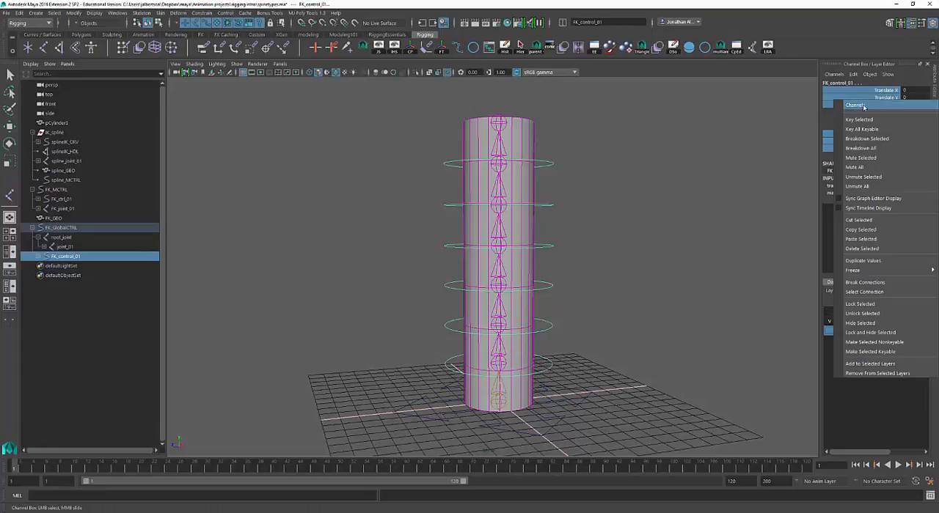
left_click(898, 336)
key("w")
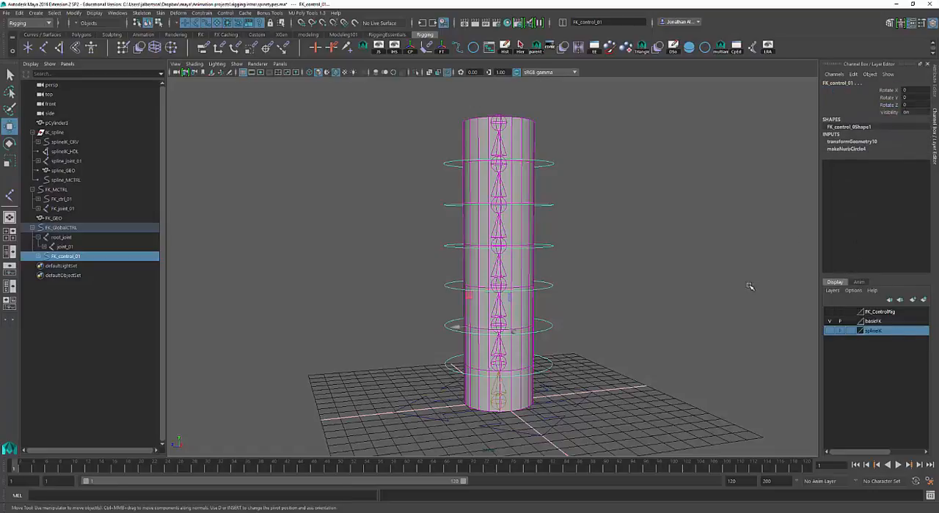
Inspect the channels of FK_control_03, FK_control_02 and FK_control_01 to find which circle controls still have unlocked Translate and Scale channels
left_click(600, 248)
left_click(551, 286)
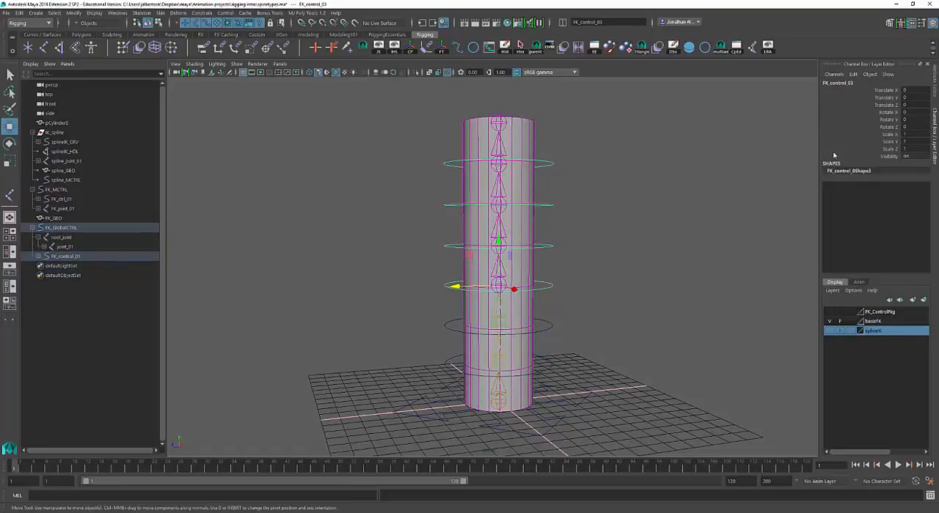
left_click_drag(576, 152, 555, 355)
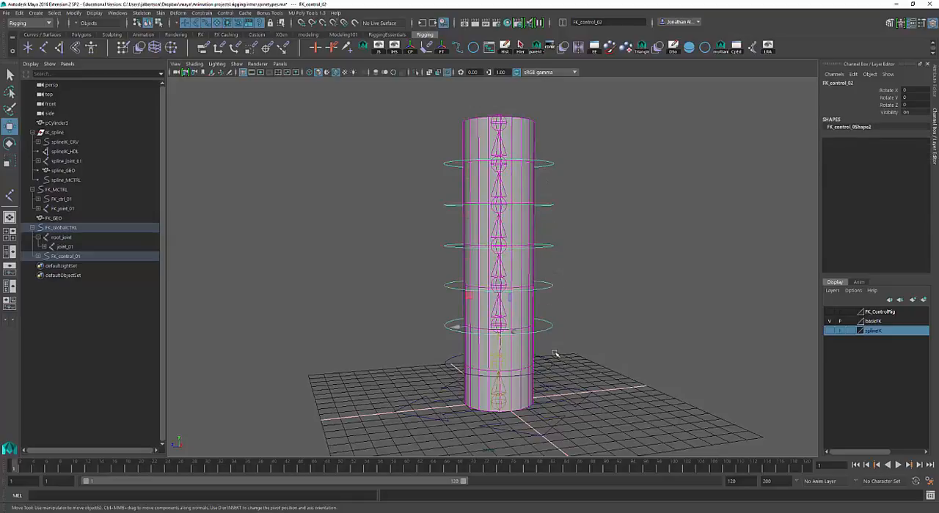
left_click(548, 369)
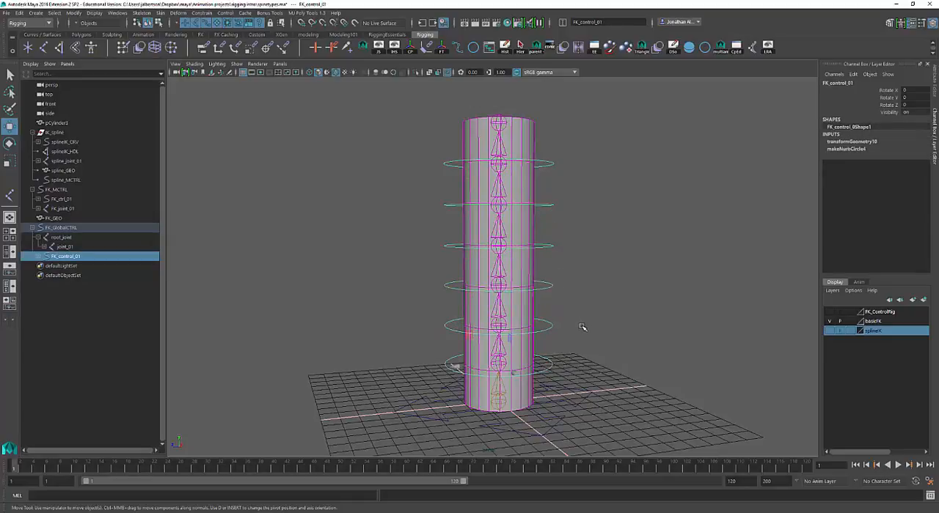
left_click(597, 359)
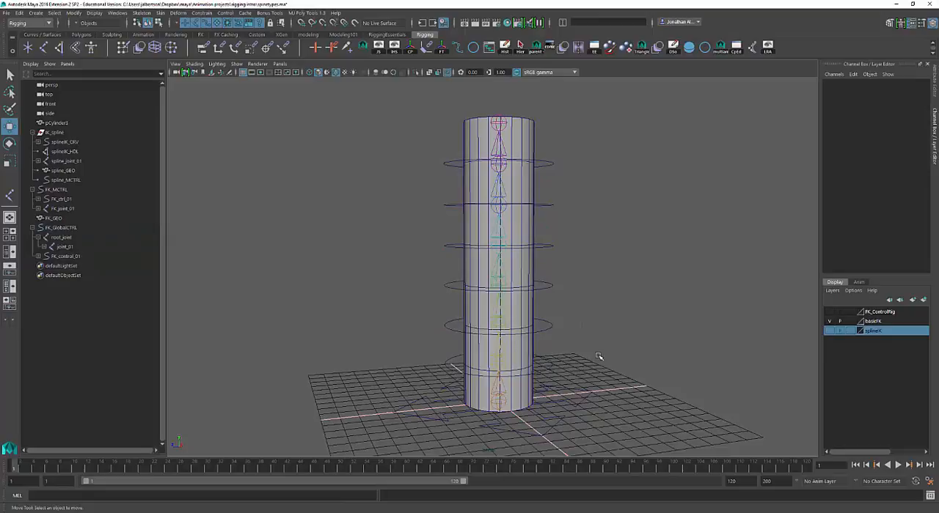
left_click(541, 364)
left_click(598, 325)
Select FK_control_03 through FK_control_06 together and expand the FK_control_01 hierarchy down to FK_control_06
left_click(550, 285)
left_click_drag(572, 260, 550, 154, "shift")
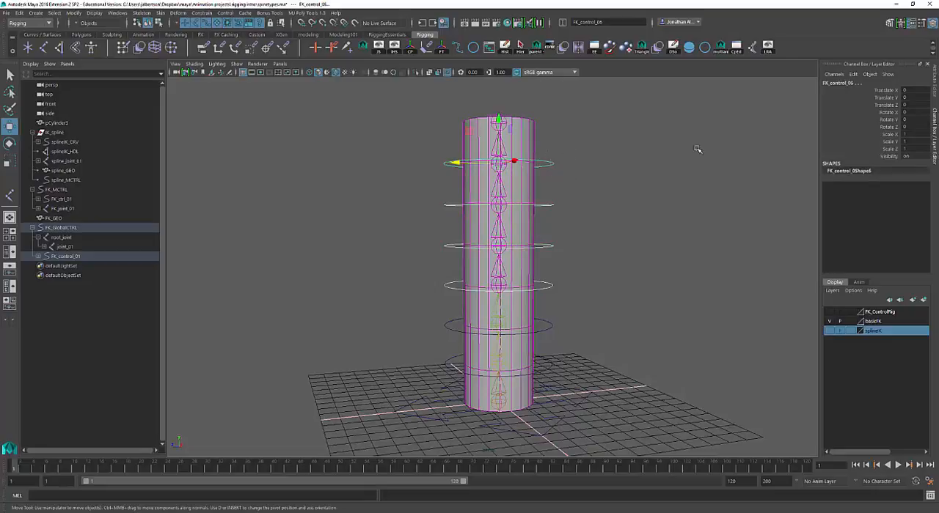
left_click(39, 257)
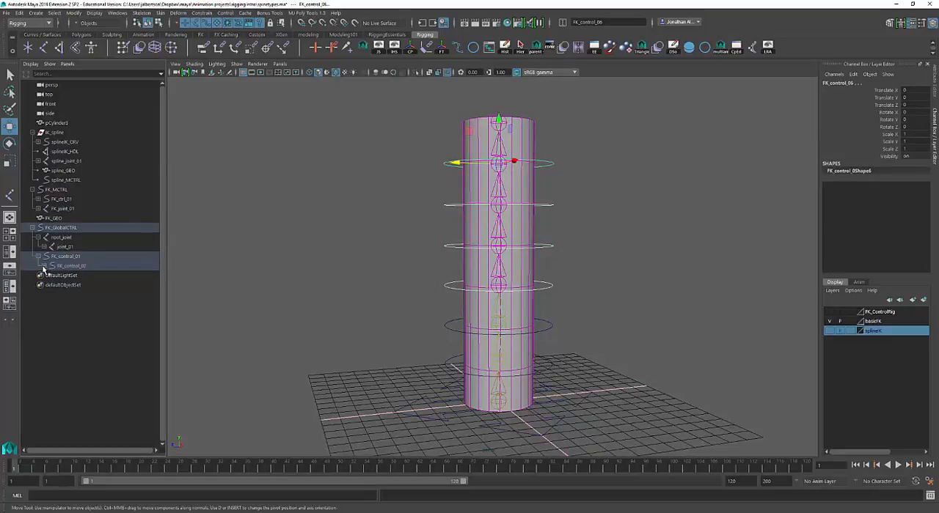
left_click(44, 267)
left_click(49, 275)
left_click(56, 285)
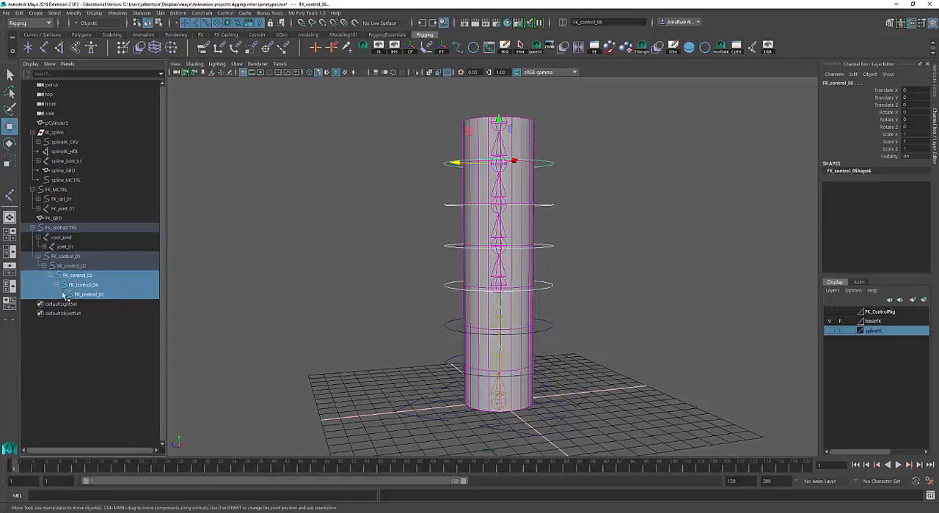
left_click(62, 294)
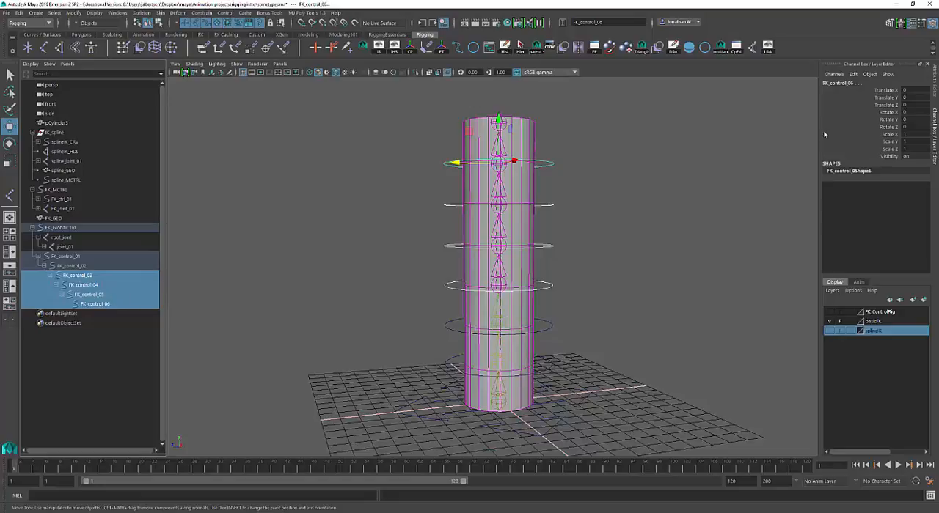
Lock and hide the Translate X, Y, Z and Scale X, Y, Z channels on FK_control_03 through FK_control_06
left_click(873, 104)
left_click(869, 90, "shift")
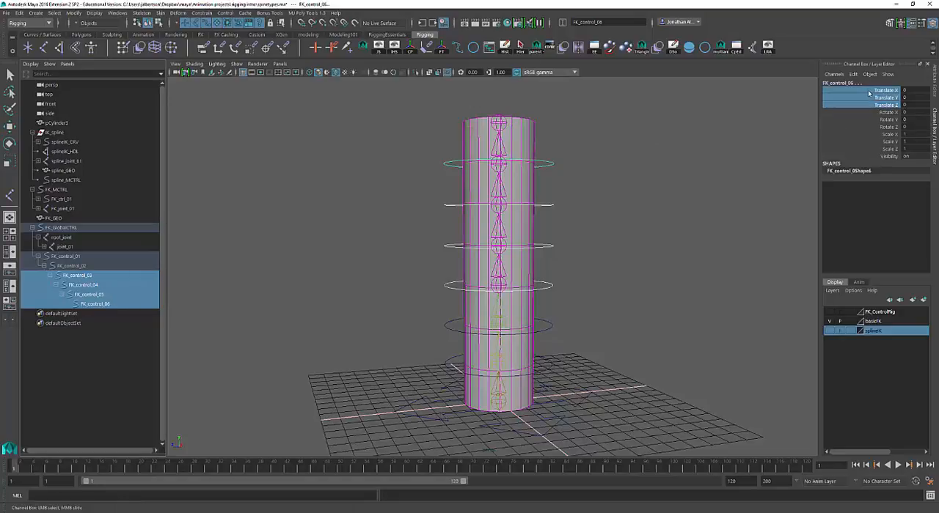
left_click(849, 148, "ctrl")
left_click(848, 142, "ctrl")
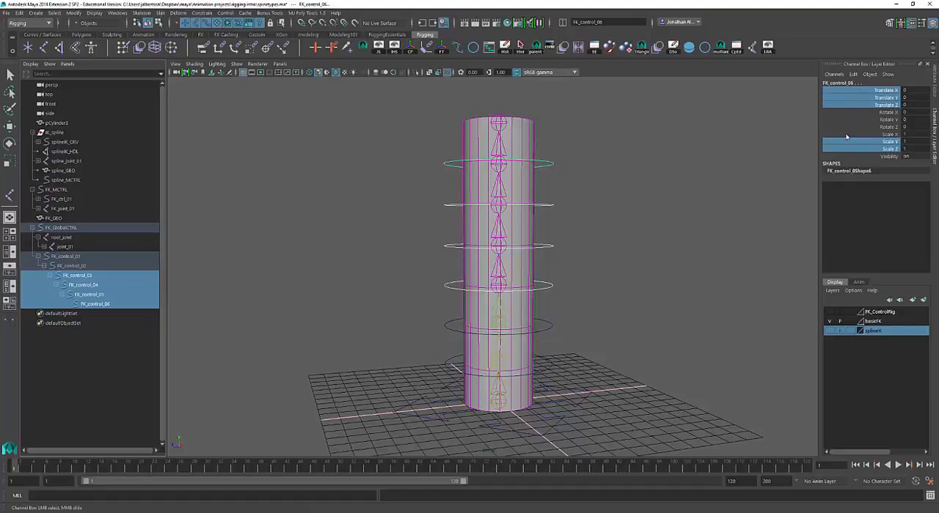
left_click(846, 135, "ctrl")
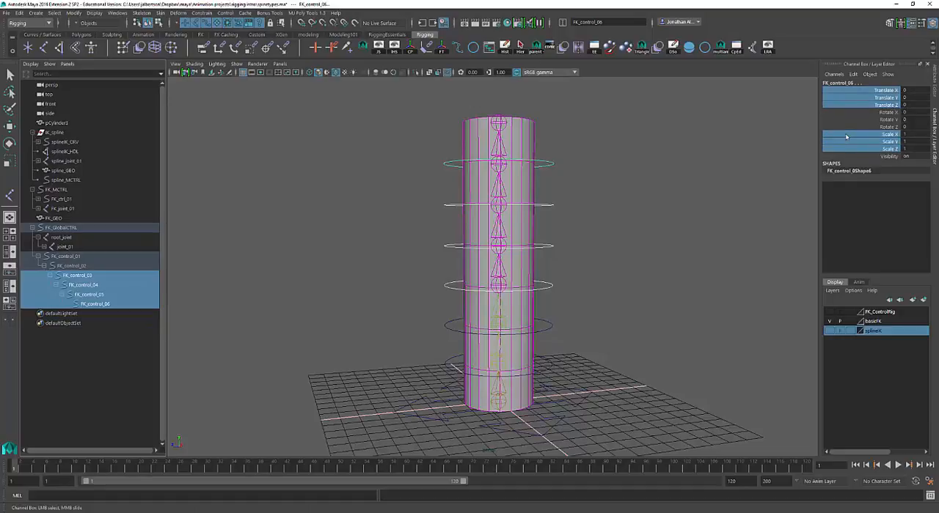
right_click(845, 137)
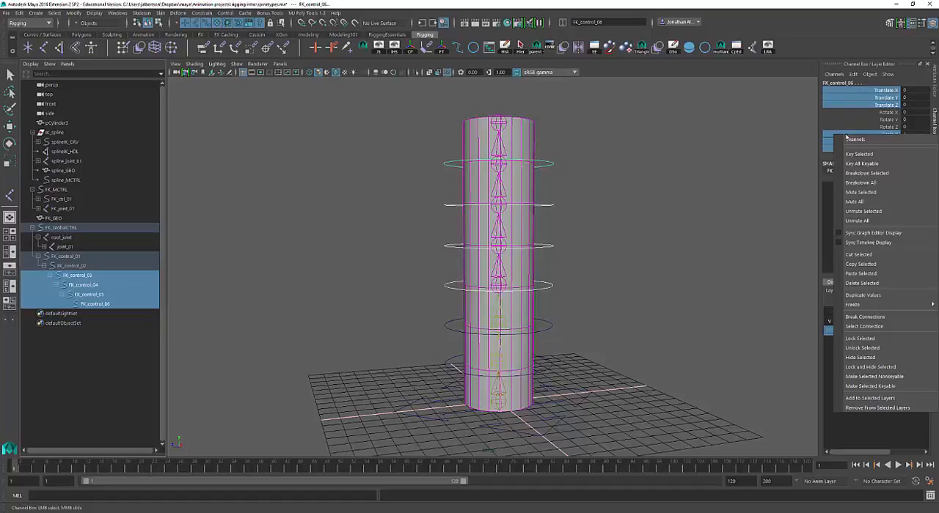
left_click(874, 367)
left_click(692, 353)
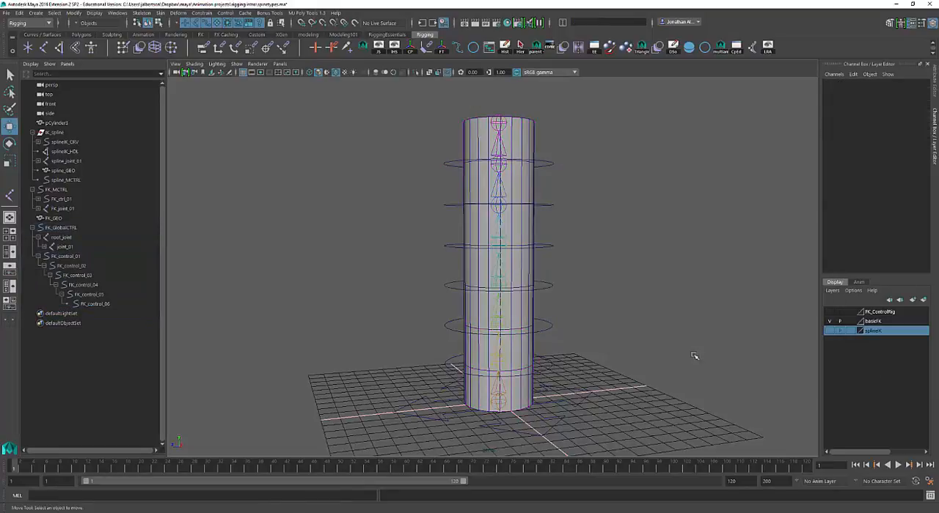
Check the available channels of each circle control in turn, from FK_control_01 up to FK_control_06
left_click(550, 365)
left_click(551, 327)
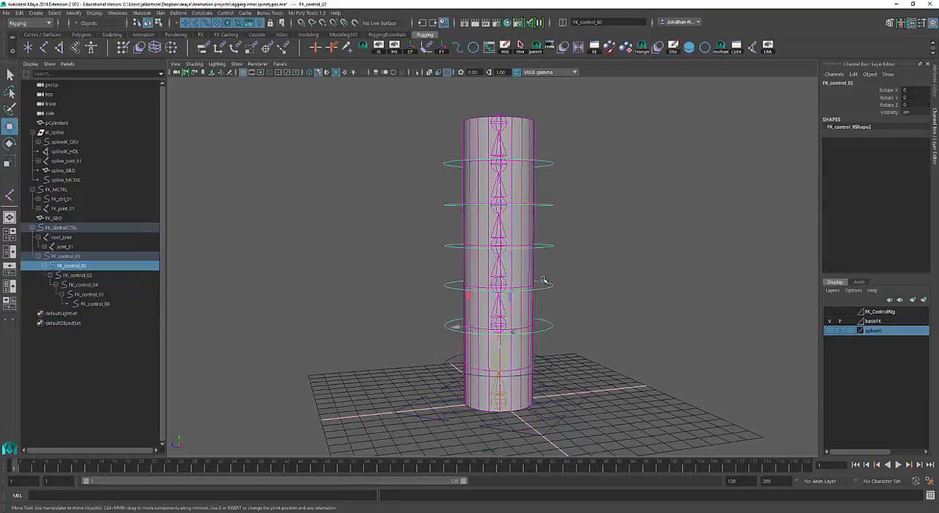
left_click(543, 282)
left_click(547, 244)
left_click(545, 200)
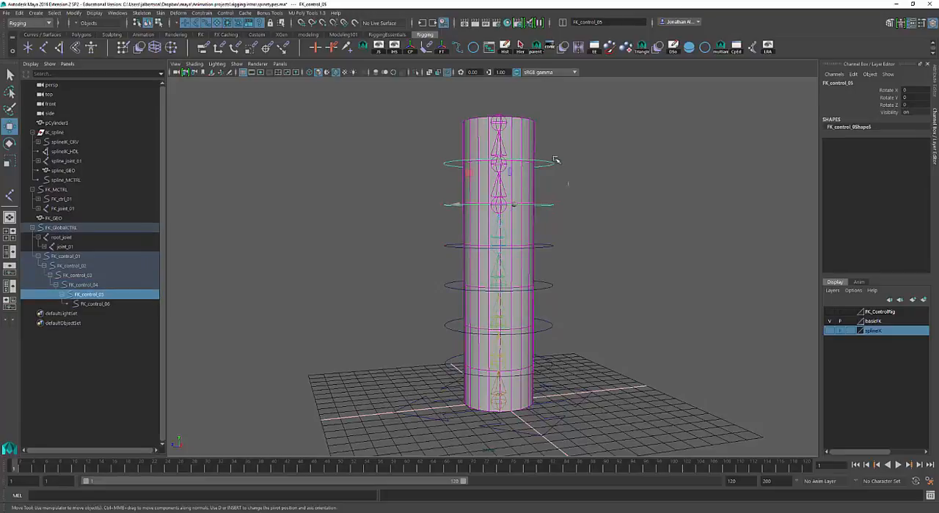
left_click_drag(555, 159, 541, 140)
Test the translate locks on FK_control_06, FK_control_05 and FK_control_04 with the Move tool
left_click(654, 186)
mouse_move(653, 189)
left_mouse_down("alt")
mouse_move(651, 197)
mouse_move(638, 186)
left_mouse_up("alt")
left_click_drag(638, 186, 598, 182)
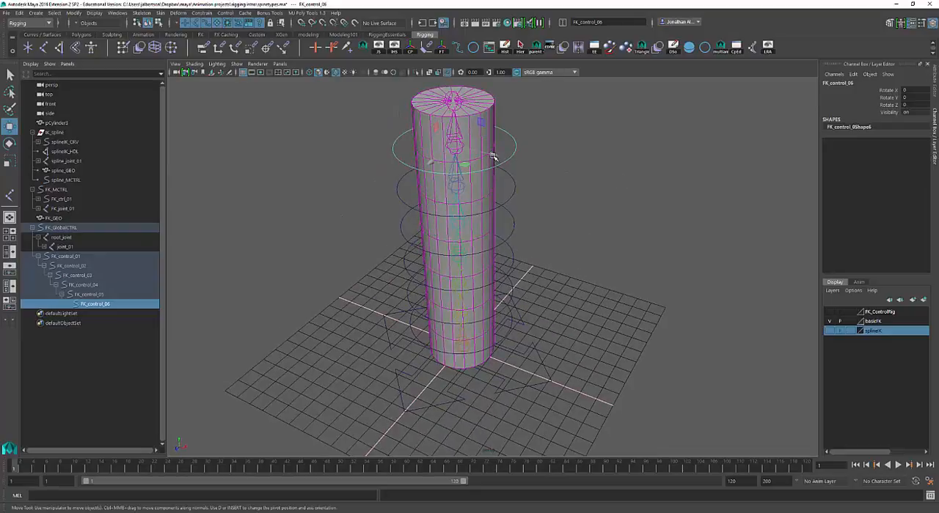
key("Up")
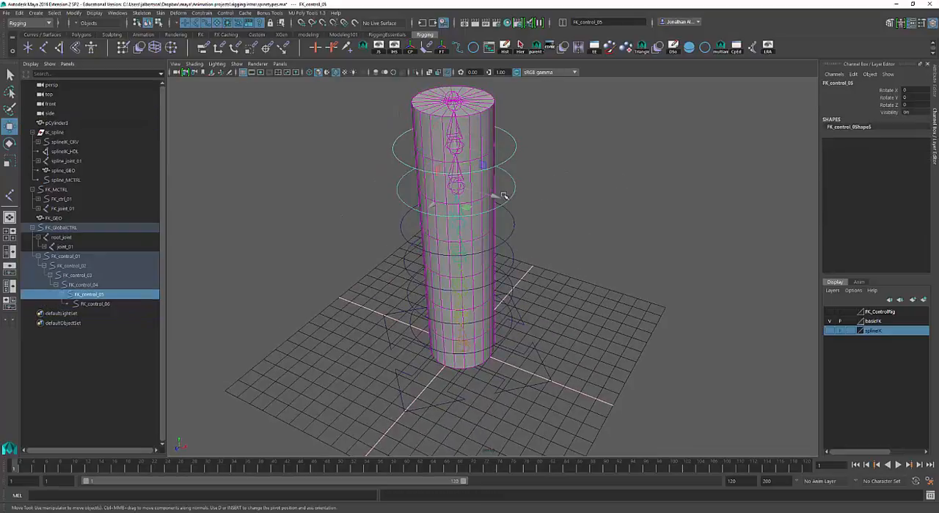
left_click_drag(504, 196, 536, 222, "alt")
left_click(536, 221)
left_click(519, 229)
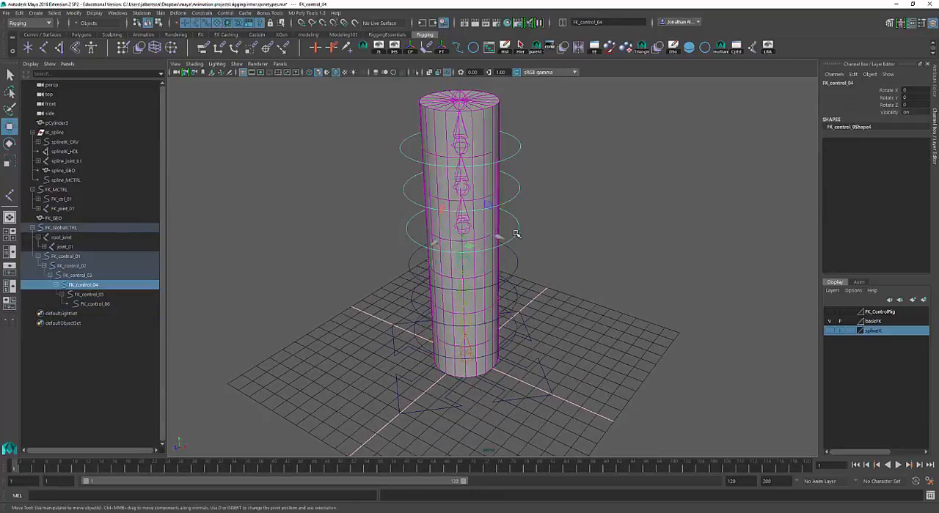
Try rotating FK_control_03 with the Rotate tool, and undo the rotation
key("r")
key("Up")
key("e")
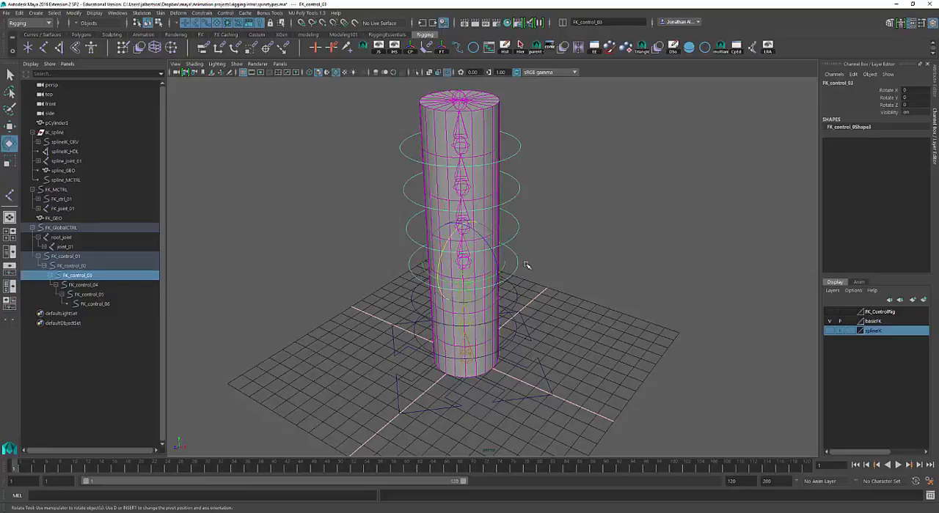
left_click_drag(506, 263, 610, 269)
key("ctrl+z")
Try moving FK_GlobalCTRL with the whole rig about 1 unit along negative X, and undo the move
middle_click_drag(610, 269, 615, 258, "alt")
right_click_drag(614, 258, 607, 278, "alt")
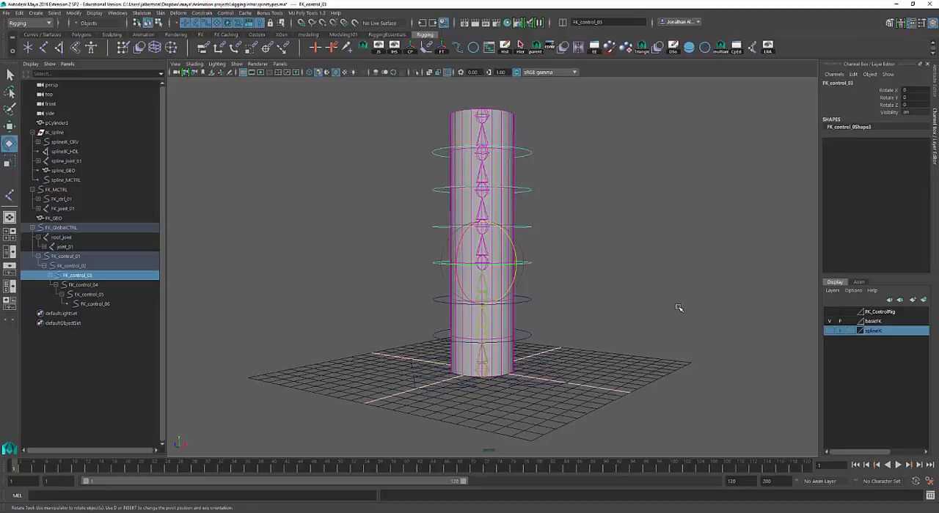
right_click_drag(678, 308, 706, 302, "alt")
left_click_drag(673, 326, 561, 402)
key("w")
right_click_drag(647, 409, 609, 396, "alt")
left_click_drag(541, 370, 512, 370)
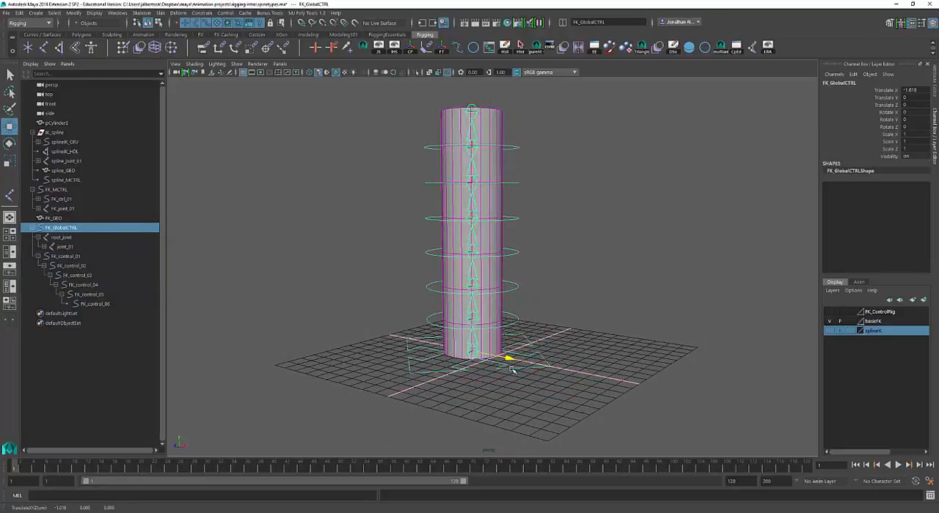
key("ctrl+z")
Try a Z rotation of about 1 degree on FK_control_01 and undo it, and rotate FK_control_03 about 59 degrees around X
left_click_drag(591, 310, 548, 276)
key("e")
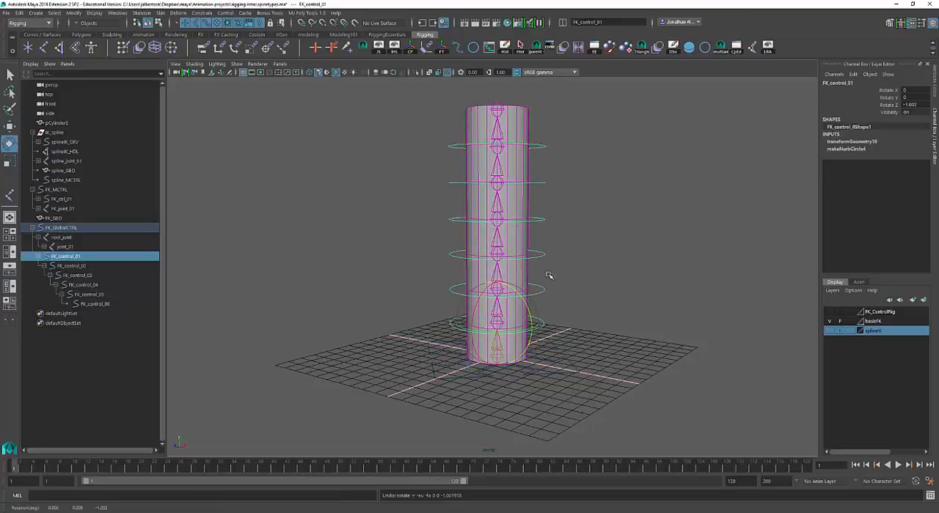
left_click(540, 255)
left_click_drag(493, 225, 467, 266)
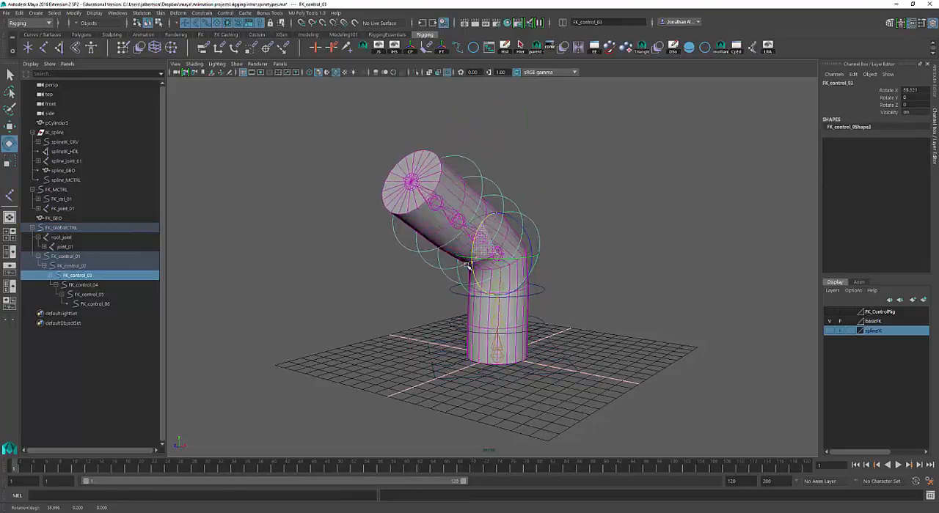